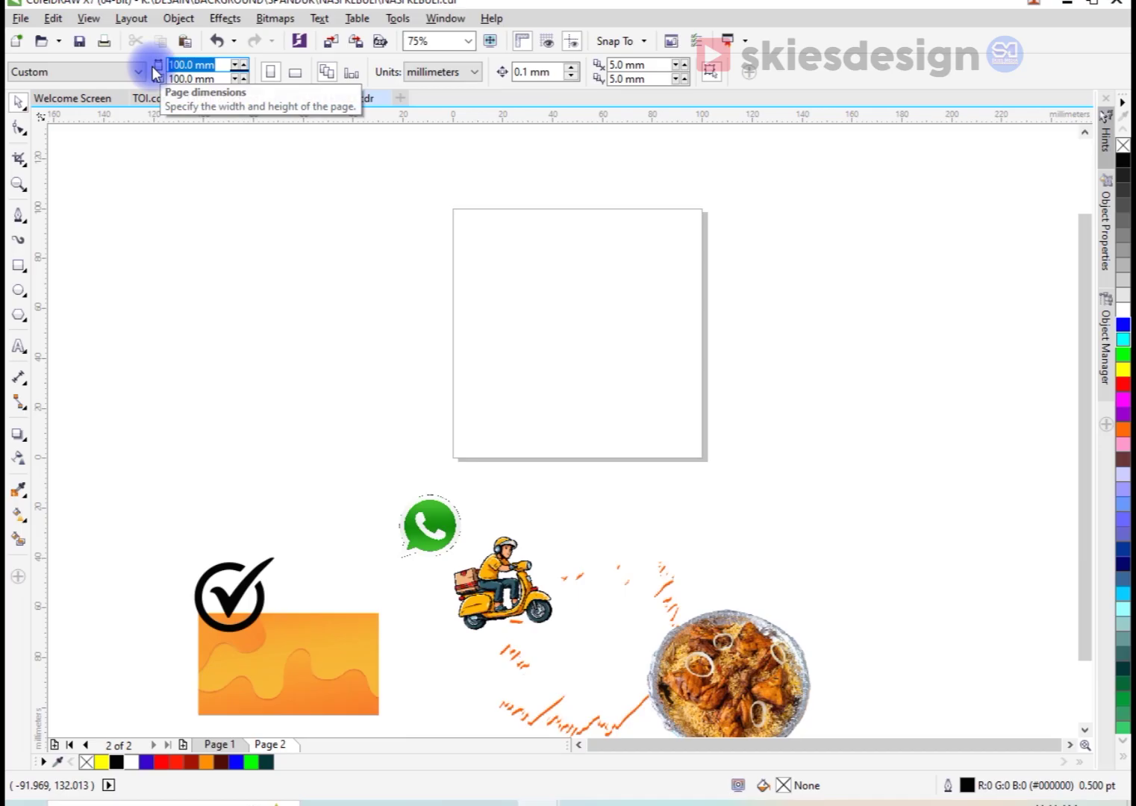
# Set the page dimensions to 200 mm wide and 100 mm high
pyautogui.press('Tab')
pyautogui.write('100')
pyautogui.press('Return')
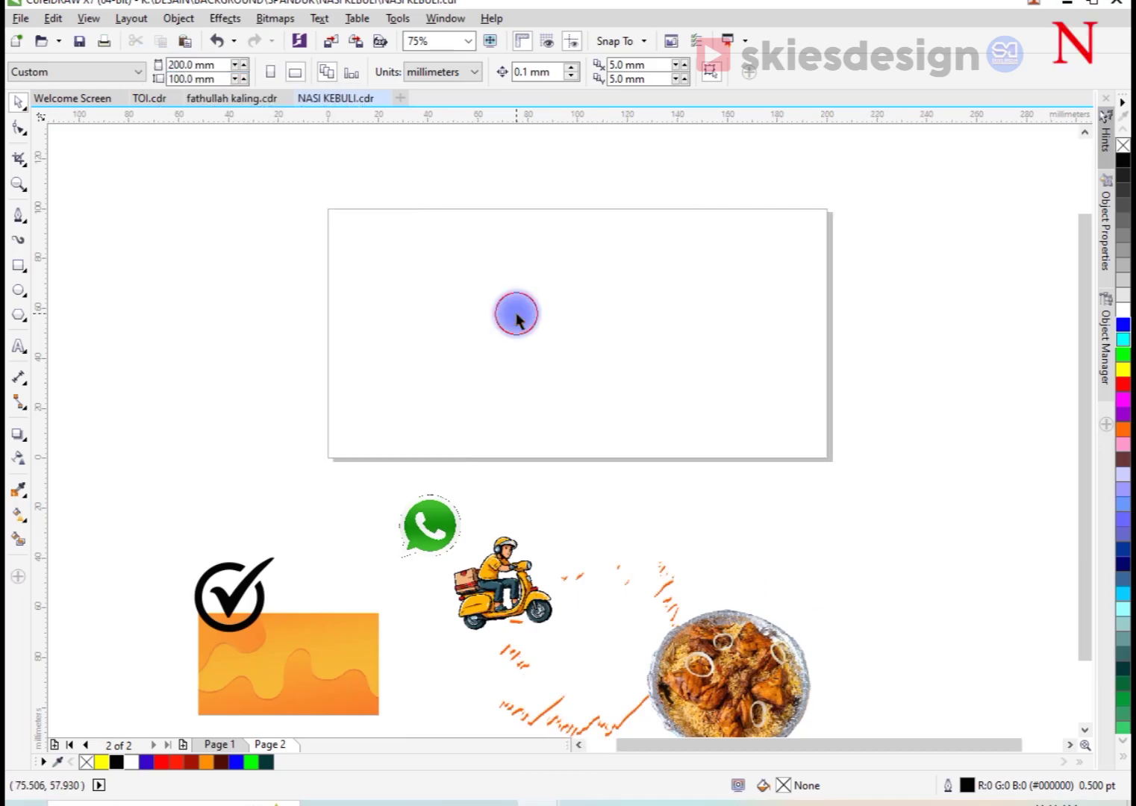
# Move the orange wave background image beside the page and create a rectangle matching the 200 × 100 mm page
pyautogui.moveTo(367, 624); pyautogui.dragTo(321, 336)
pyautogui.click(406, 365)
pyautogui.moveTo(292, 383); pyautogui.dragTo(274, 366)
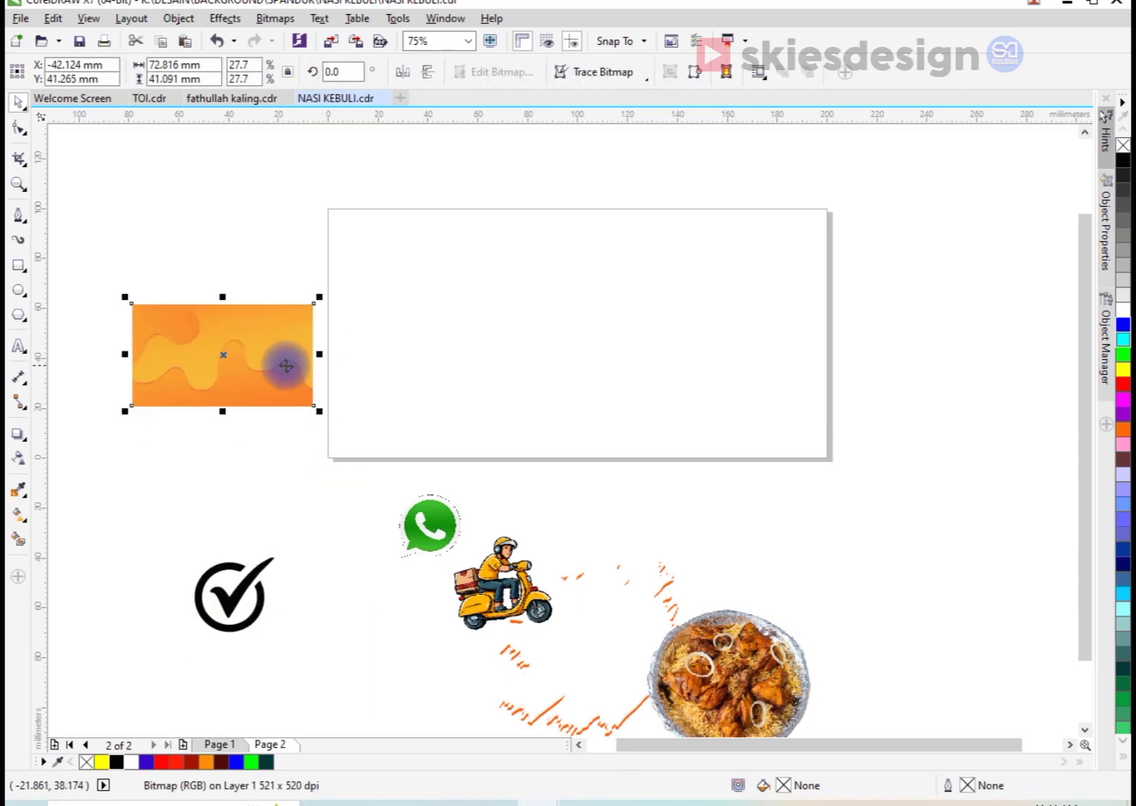
pyautogui.doubleClick(20, 267)
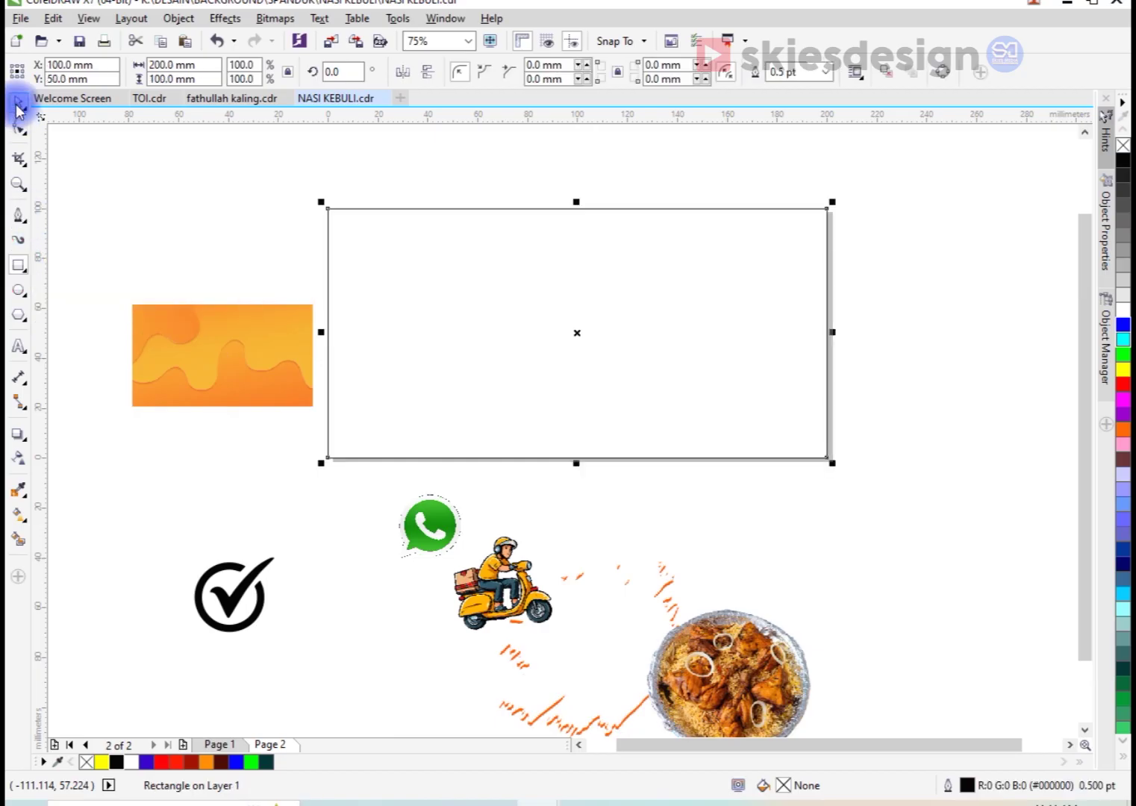
pyautogui.click(19, 104)
# PowerClip the orange background image inside the page-sized rectangle
pyautogui.click(222, 336)
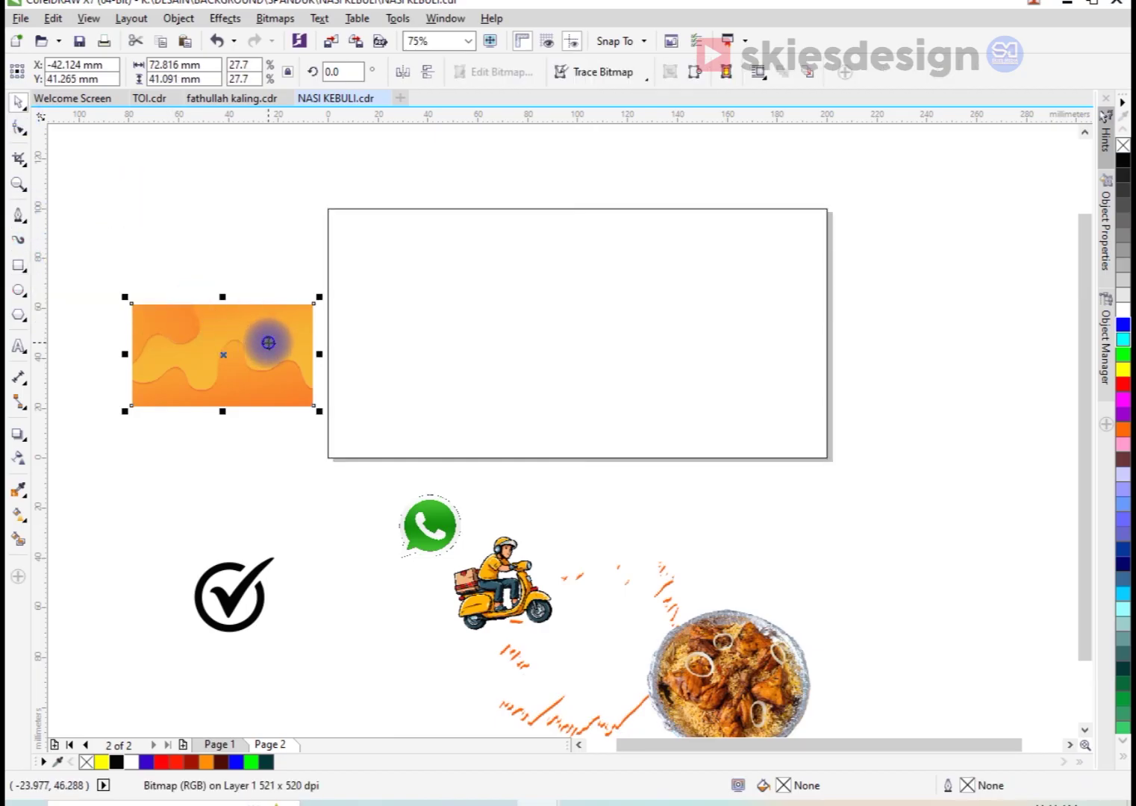
pyautogui.rightClick(268, 343)
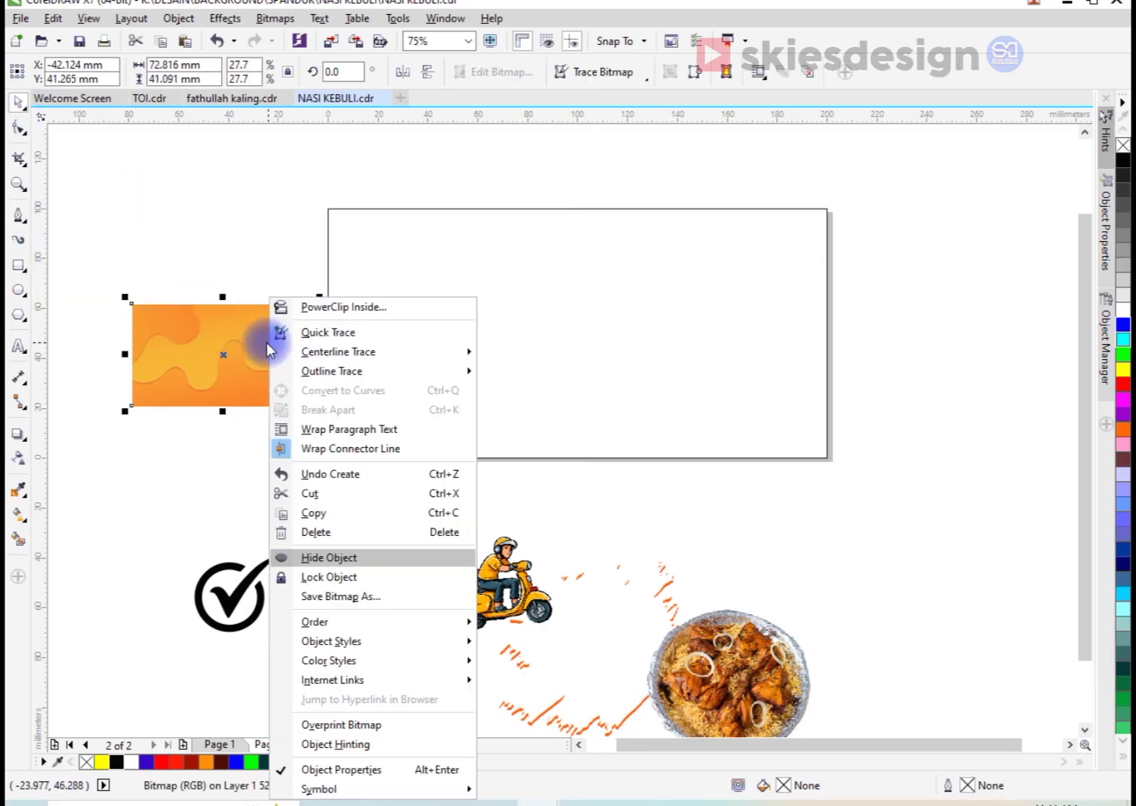
pyautogui.click(309, 306)
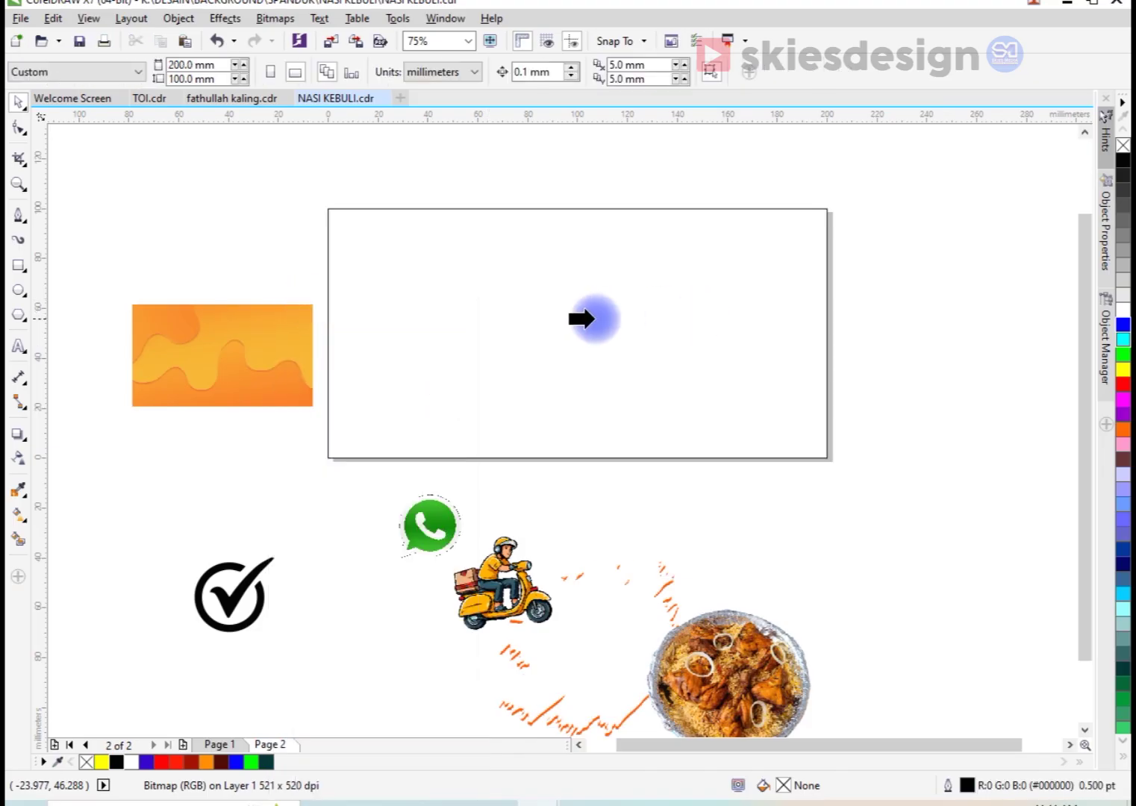
pyautogui.click(582, 319)
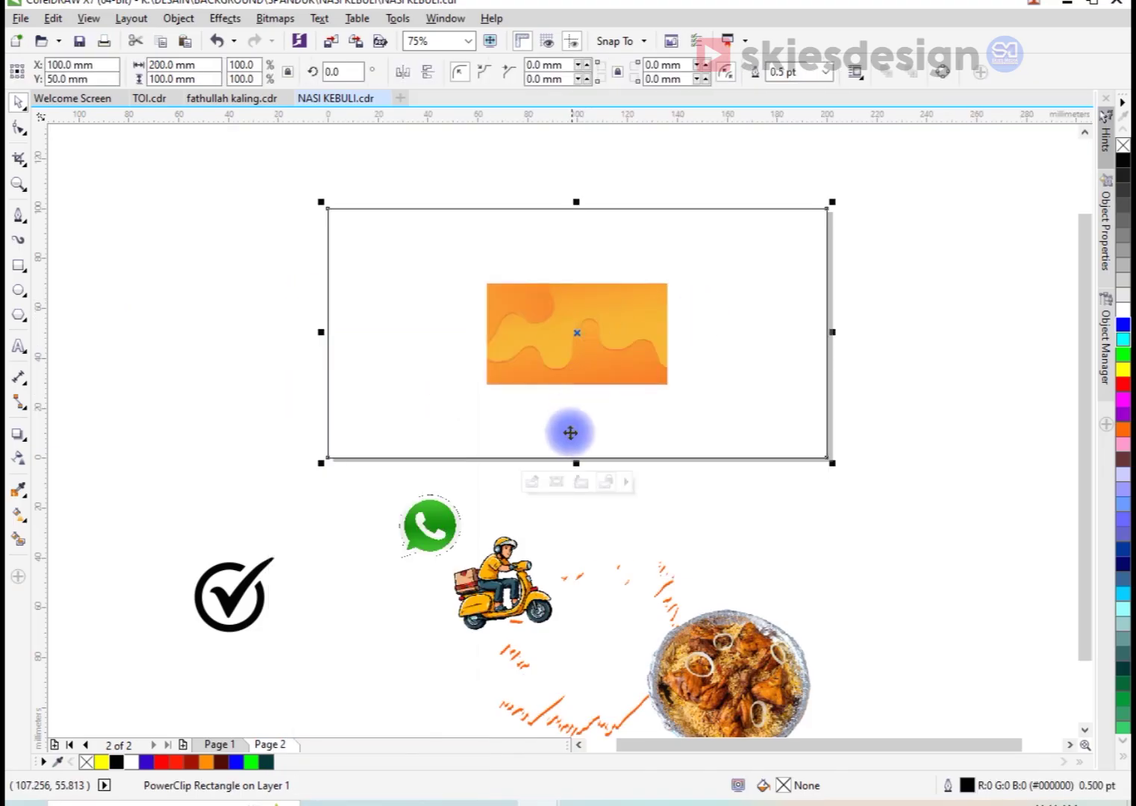
# Edit the PowerClip contents and enlarge the background image from its centre to about 204 × 115 mm so it fills the rectangle
pyautogui.click(557, 483)
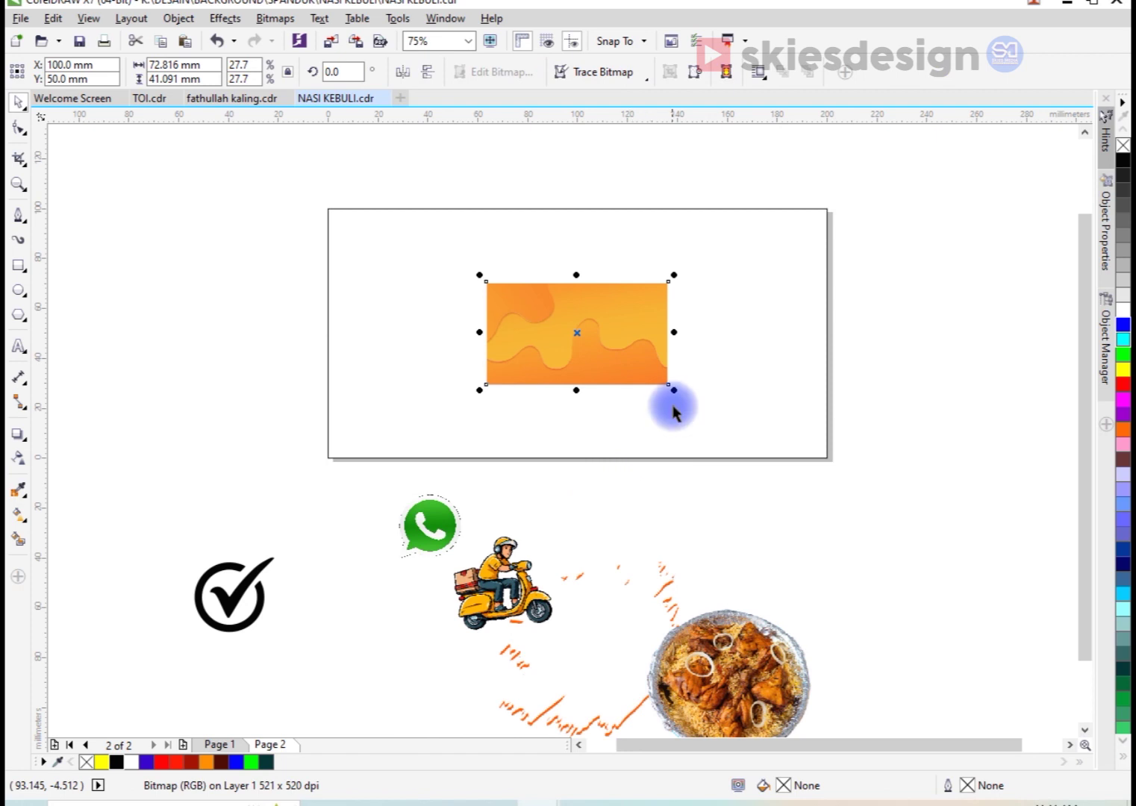
pyautogui.moveTo(672, 388); pyautogui.dragTo(837, 539)
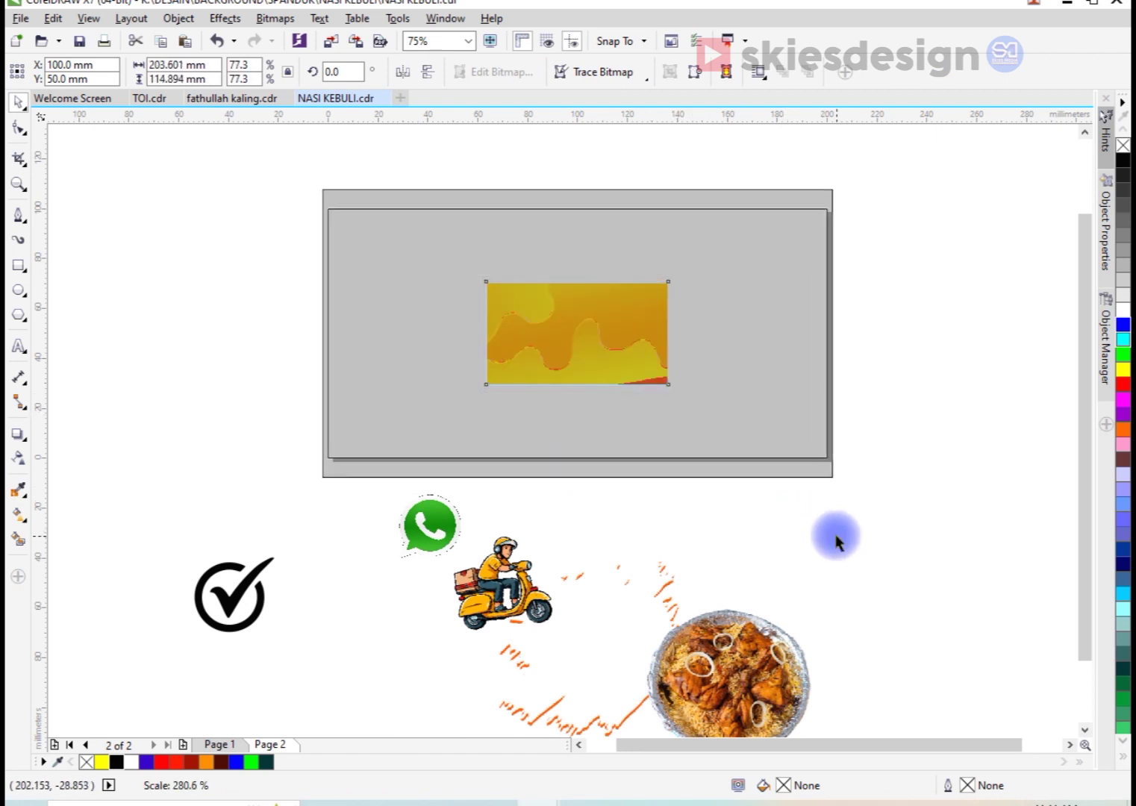
pyautogui.press('Escape')
pyautogui.click(911, 489)
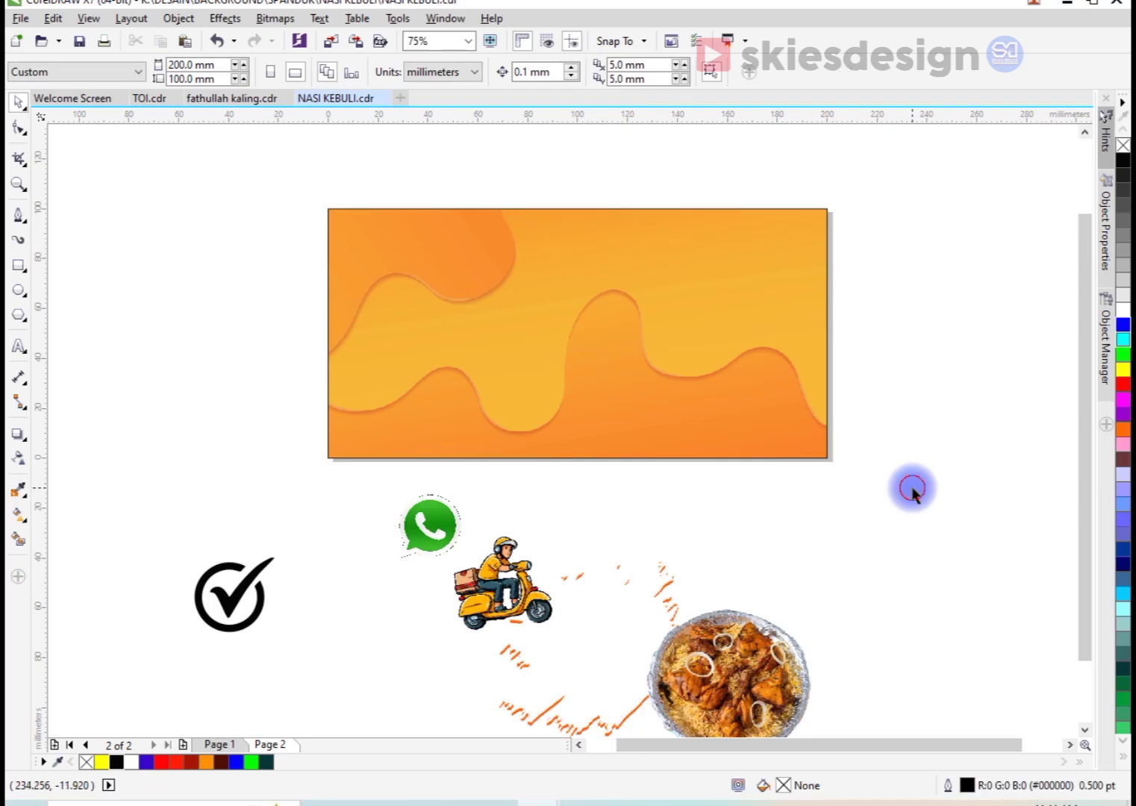
# Move the white brush-stroke image over the banner's right half and enlarge it to about 136 × 145 mm
pyautogui.click(574, 614)
pyautogui.keyDown('alt'); pyautogui.click(573, 615); pyautogui.keyUp('alt')
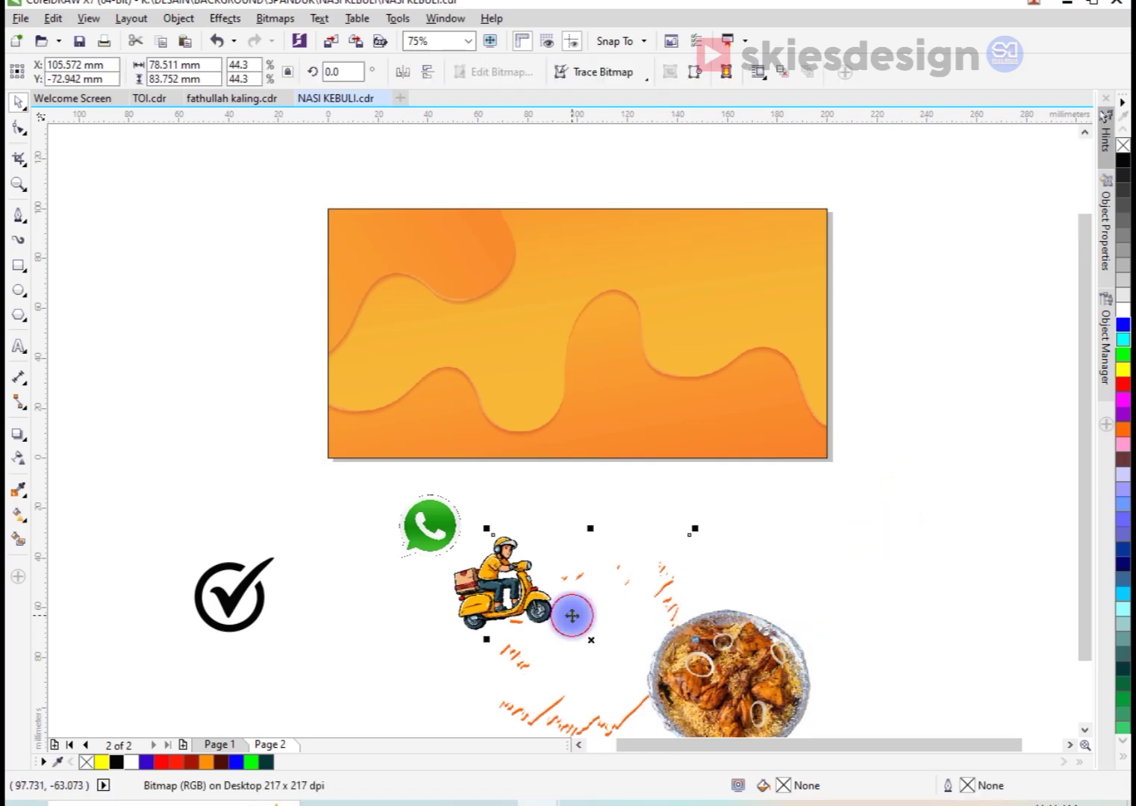
pyautogui.moveTo(584, 634); pyautogui.dragTo(623, 416)
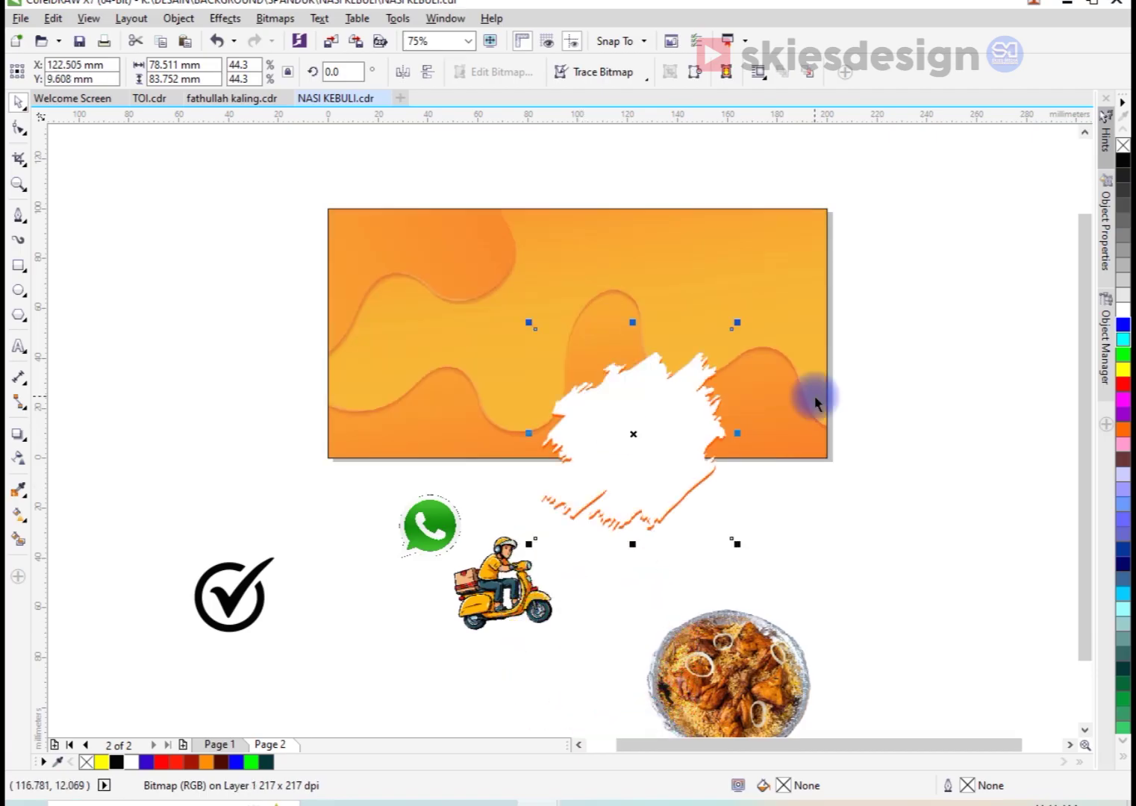
pyautogui.moveTo(737, 322)
pyautogui.mouseDown()
pyautogui.moveTo(819, 229)
pyautogui.moveTo(816, 239)
pyautogui.mouseUp()
pyautogui.moveTo(782, 313); pyautogui.dragTo(825, 252)
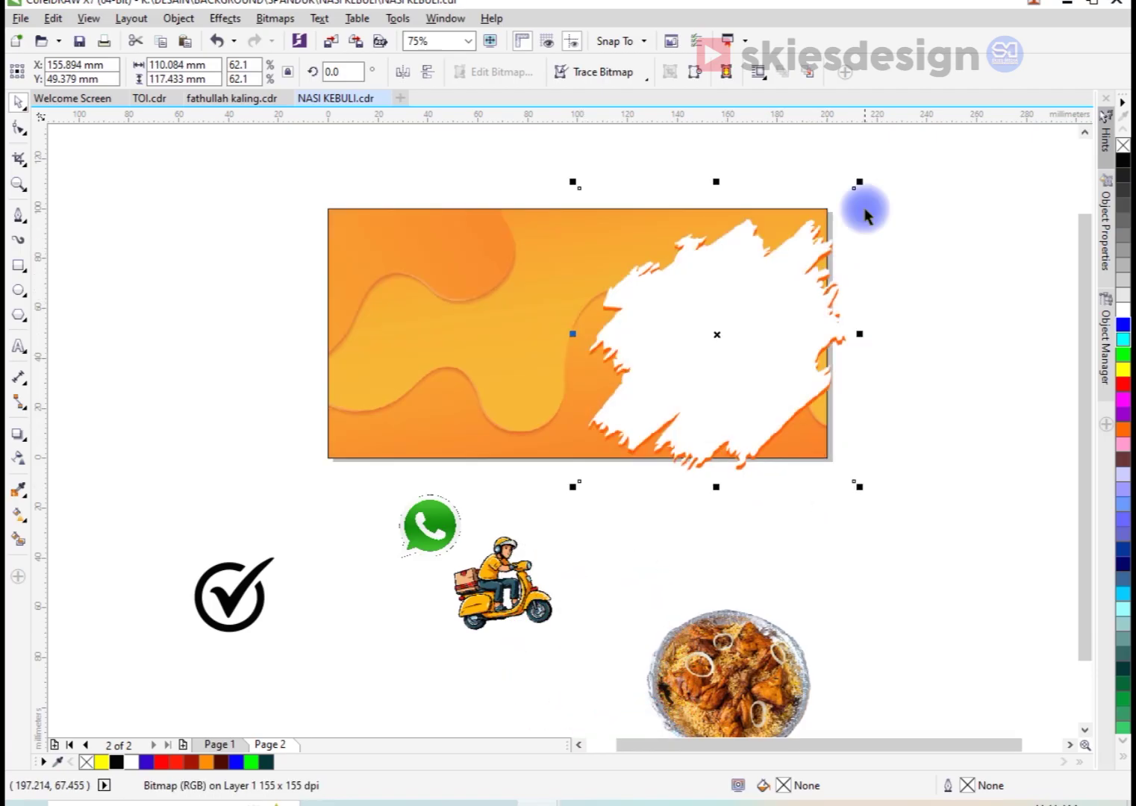
pyautogui.moveTo(862, 187); pyautogui.dragTo(867, 197)
pyautogui.moveTo(834, 258)
pyautogui.mouseDown()
pyautogui.moveTo(845, 241)
pyautogui.moveTo(840, 250)
pyautogui.mouseUp()
pyautogui.moveTo(558, 500); pyautogui.dragTo(550, 508)
pyautogui.moveTo(746, 415)
pyautogui.mouseDown()
pyautogui.moveTo(738, 408)
pyautogui.moveTo(826, 414)
pyautogui.moveTo(815, 403)
pyautogui.mouseUp()
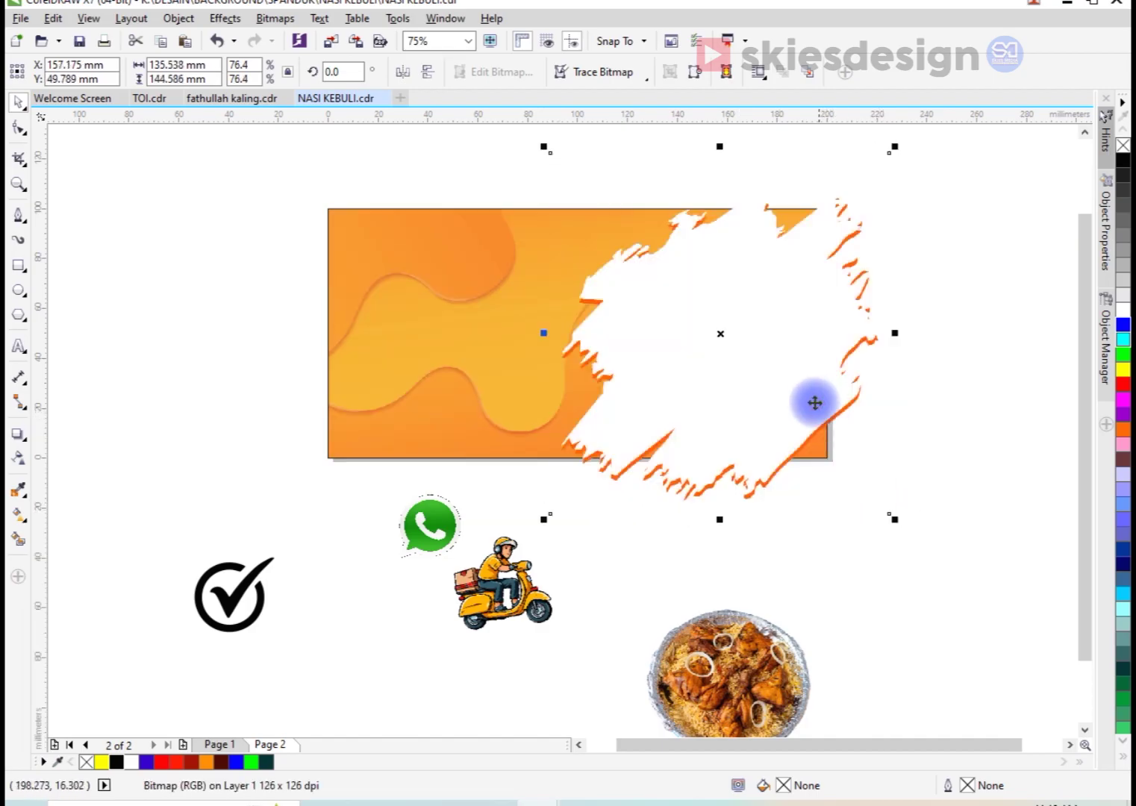
# PowerClip the white brush-stroke image inside the banner rectangle
pyautogui.rightClick(814, 394)
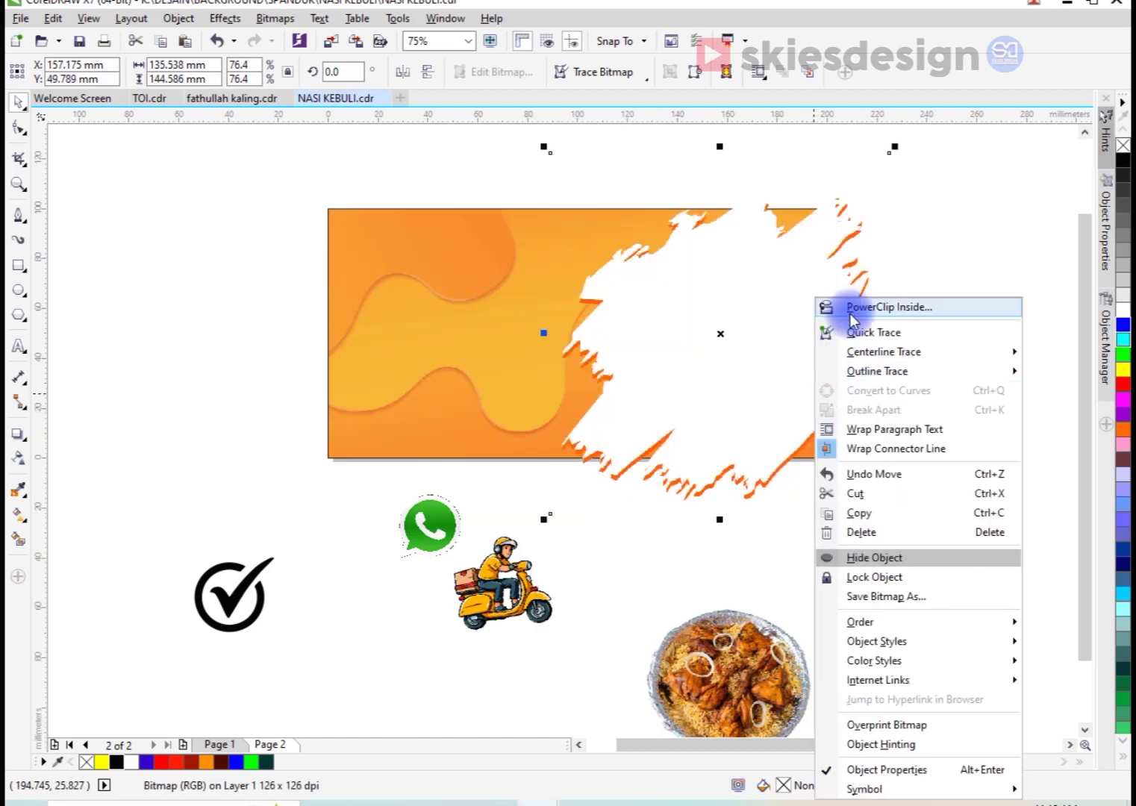
pyautogui.click(846, 307)
pyautogui.click(505, 308)
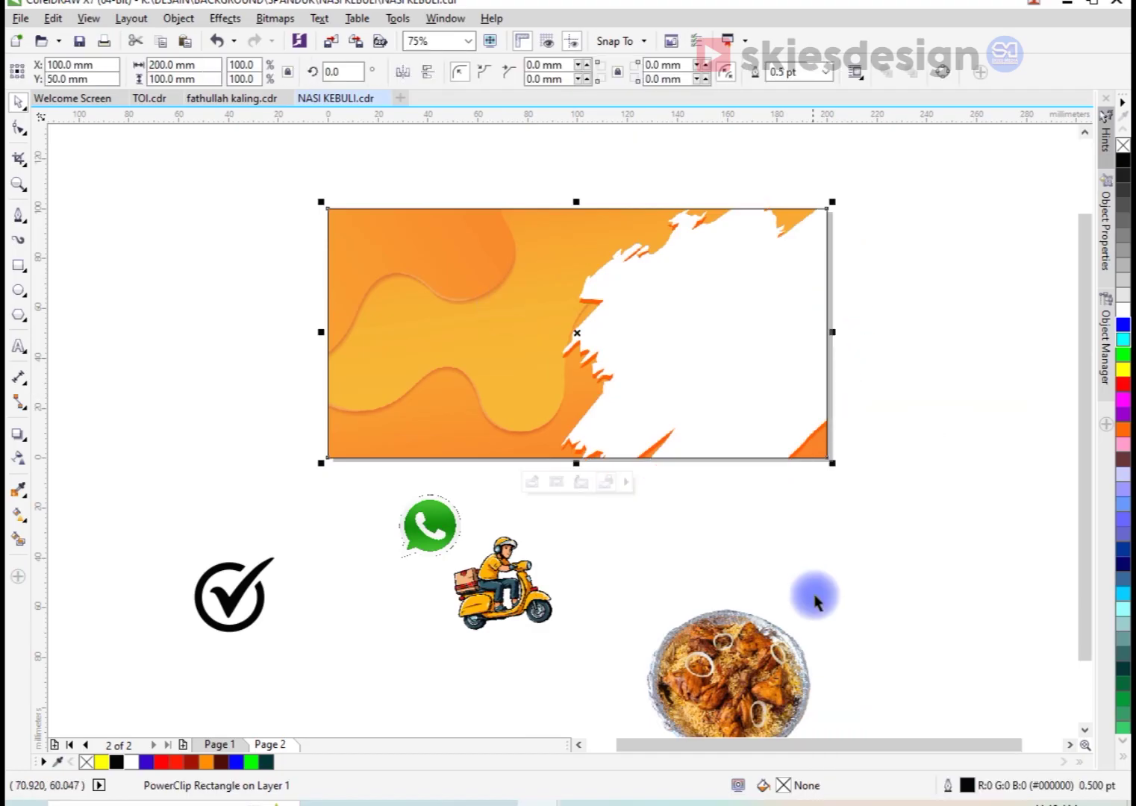
pyautogui.click(811, 593)
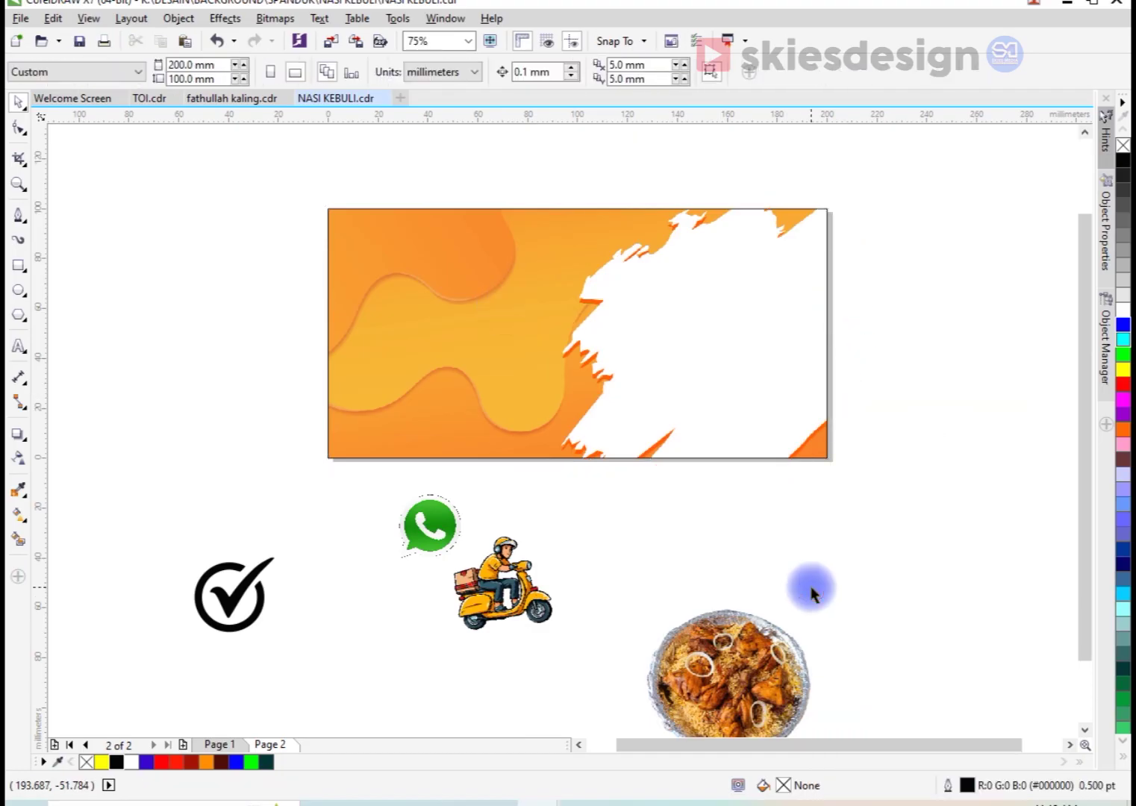
# Place the rice and chicken platter over the white brush stroke and enlarge it to about 106 × 98 mm
pyautogui.moveTo(753, 674); pyautogui.dragTo(711, 355)
pyautogui.moveTo(781, 288); pyautogui.dragTo(881, 195)
pyautogui.moveTo(816, 246); pyautogui.dragTo(808, 252)
pyautogui.moveTo(875, 201); pyautogui.dragTo(855, 219)
pyautogui.moveTo(796, 288); pyautogui.dragTo(786, 285)
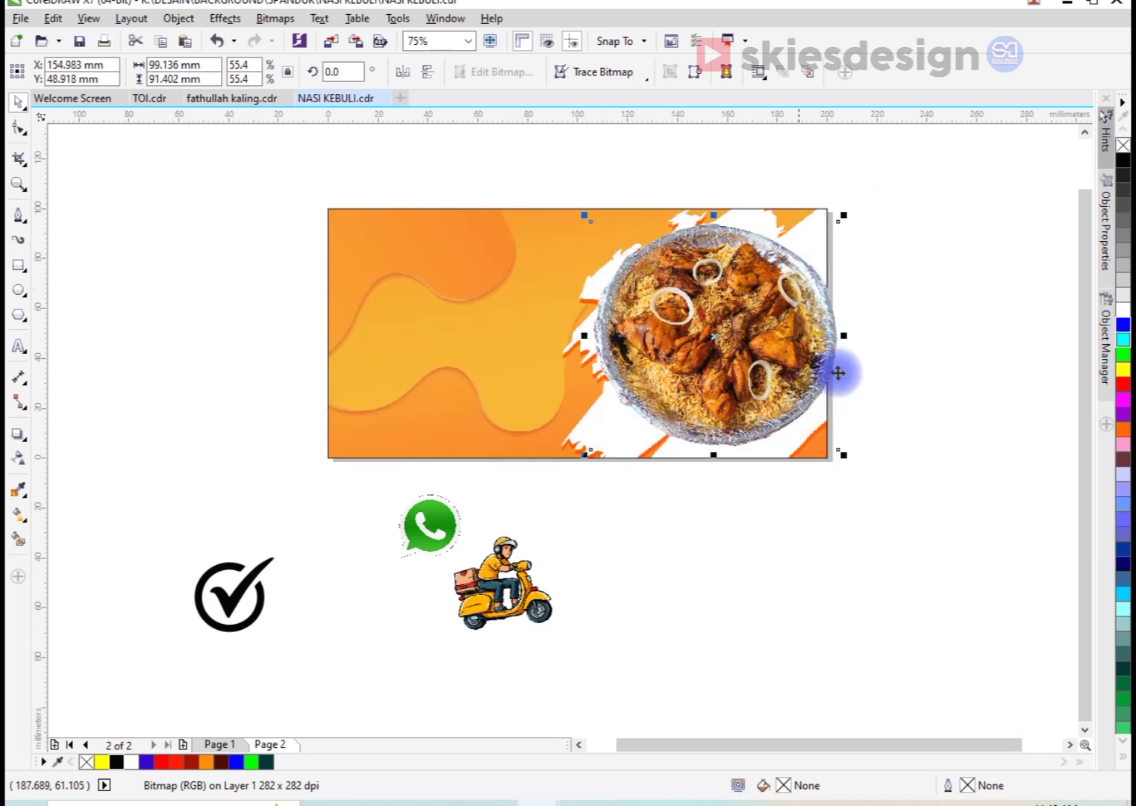
pyautogui.moveTo(844, 455); pyautogui.dragTo(857, 468)
pyautogui.moveTo(801, 371); pyautogui.dragTo(798, 385)
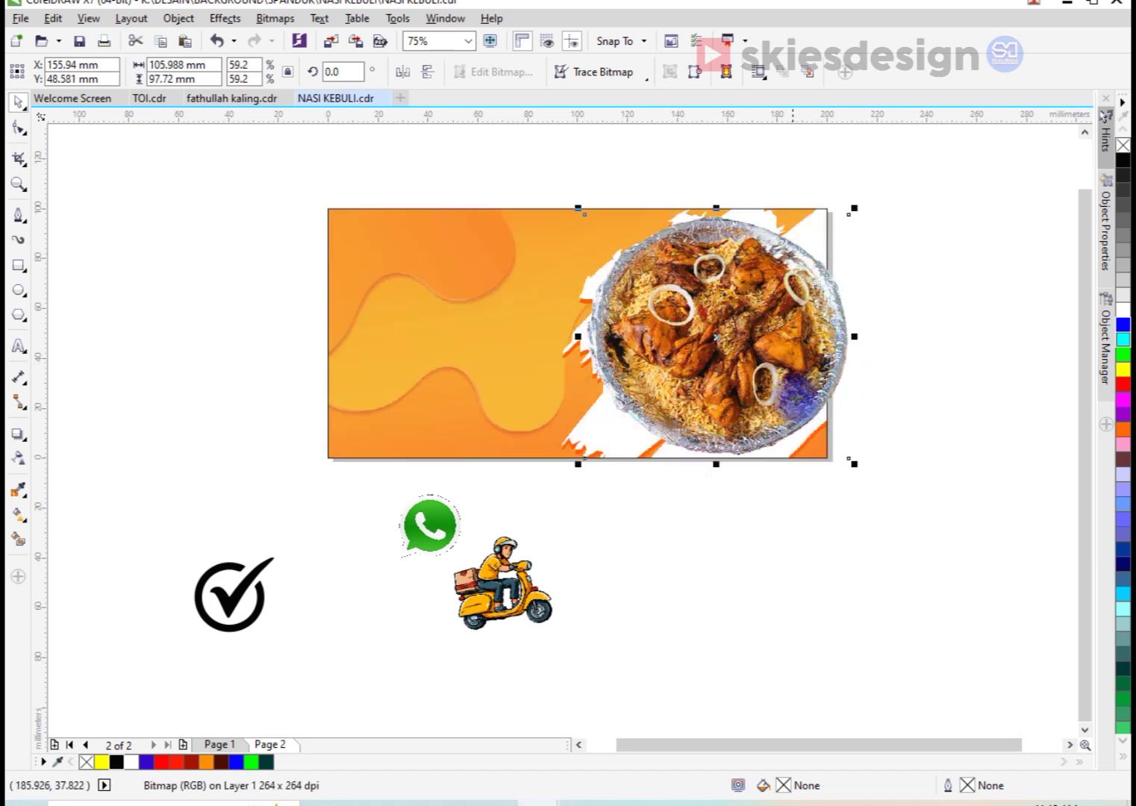
pyautogui.click(797, 532)
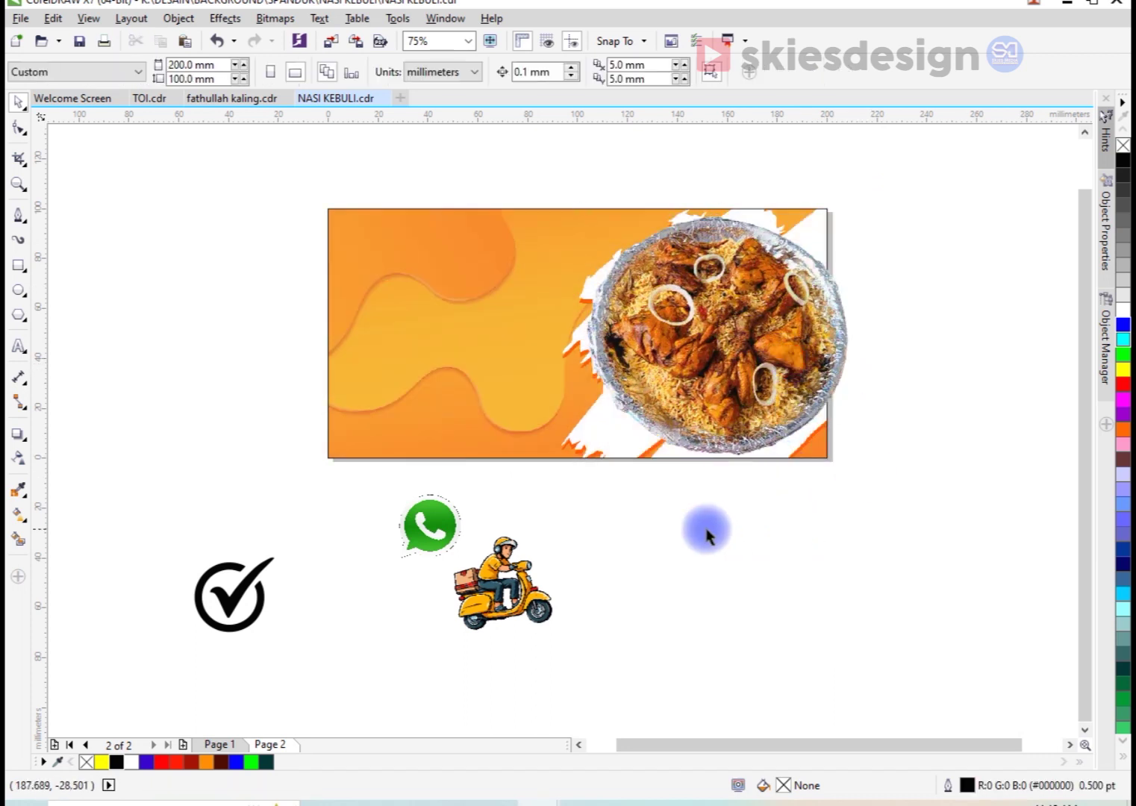
# Place the checkmark icon on the banner's lower-left area and shrink it to about 11 × 10.5 mm
pyautogui.click(265, 576)
pyautogui.moveTo(270, 566); pyautogui.dragTo(414, 365)
pyautogui.scroll(2, 415, 365)
pyautogui.moveTo(469, 324); pyautogui.dragTo(353, 371)
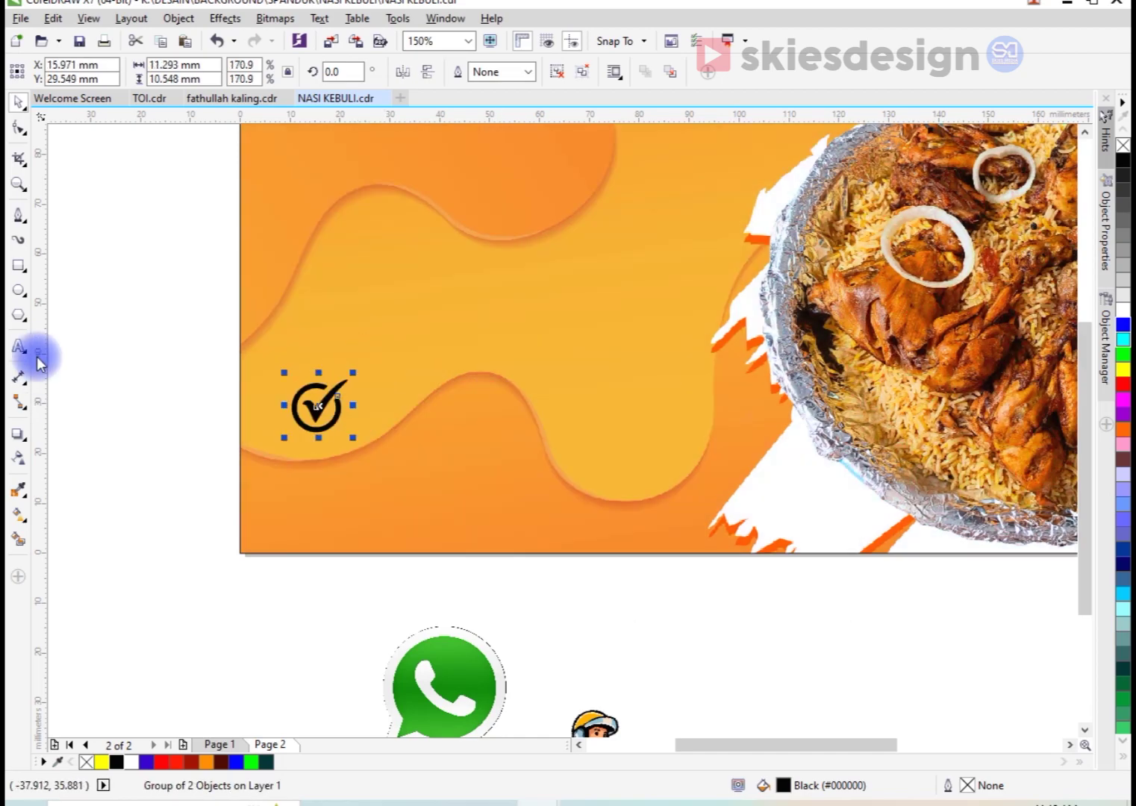
# Add artistic text on the banner with four lines: "Nasi Kebuli", "Kebuli Original", "Kebuli Ayam" and "Kebuli Daging"
pyautogui.click(20, 346)
pyautogui.click(410, 287)
pyautogui.write('Nasi Kebuli')
pyautogui.press('Return')
pyautogui.write('Keb')
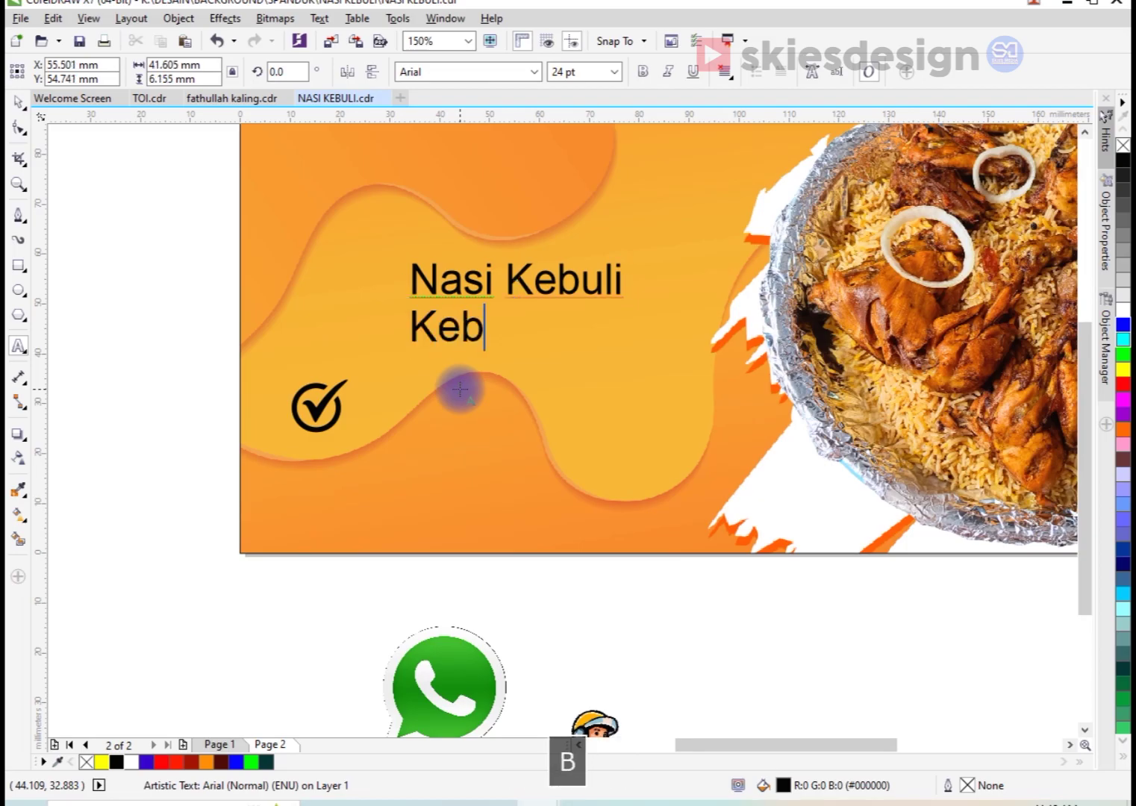
pyautogui.write('uli Original')
pyautogui.press('Return')
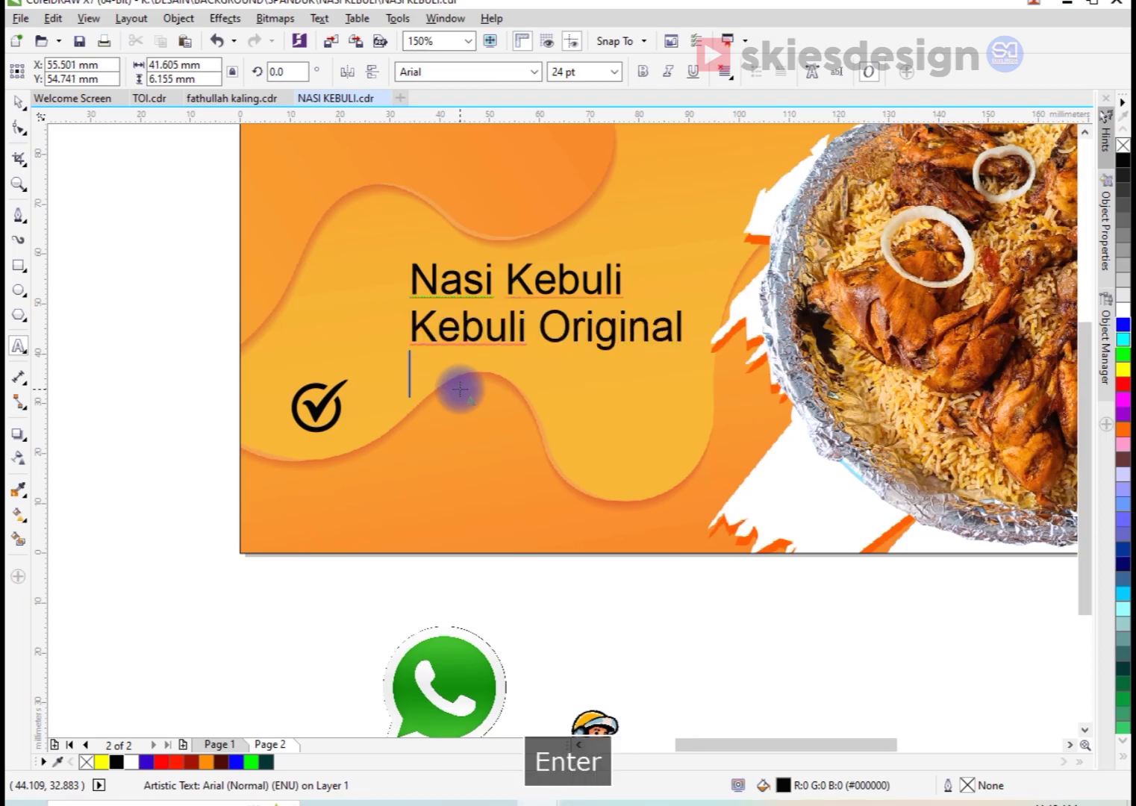
pyautogui.write('Kebuli ')
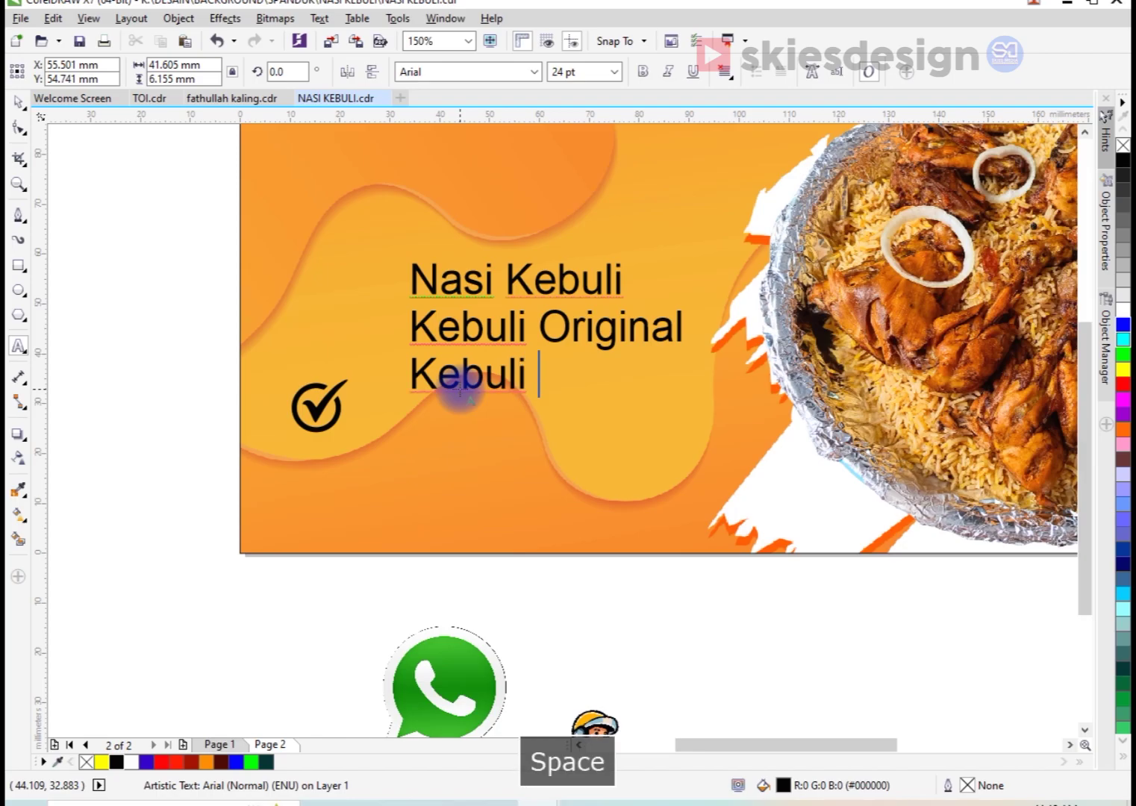
pyautogui.write('Ayam')
pyautogui.press('Return')
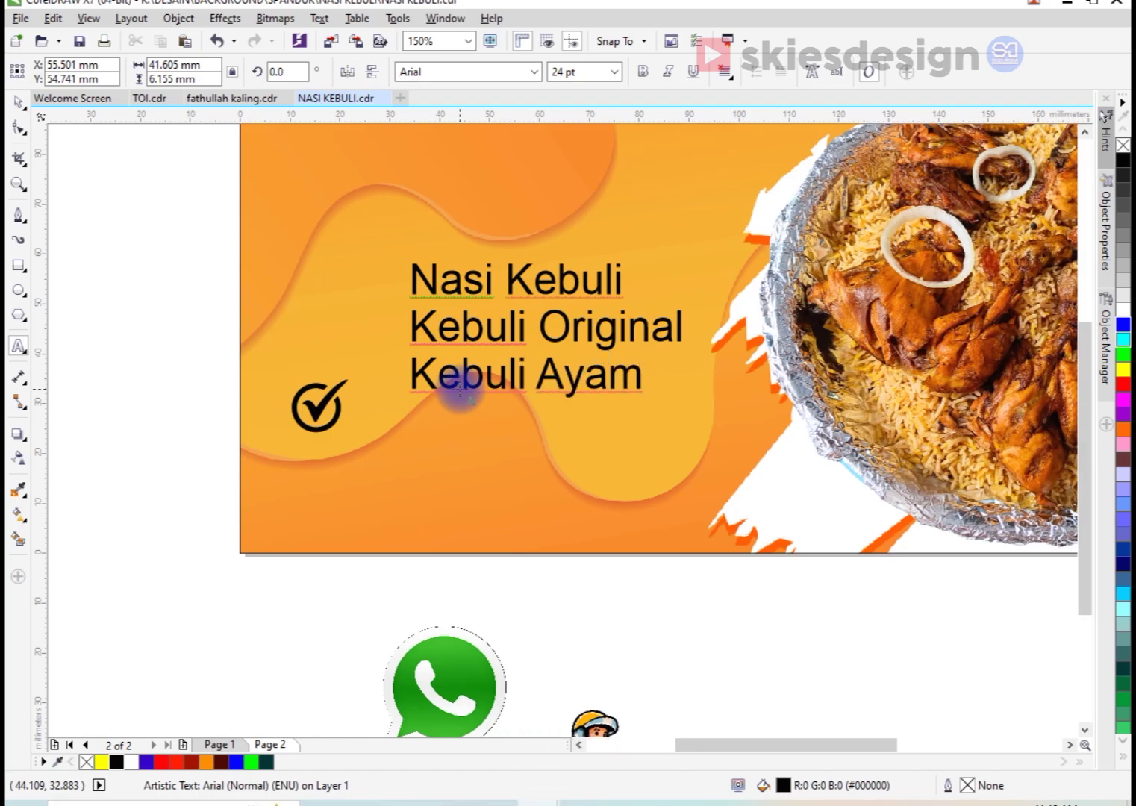
pyautogui.write('K')
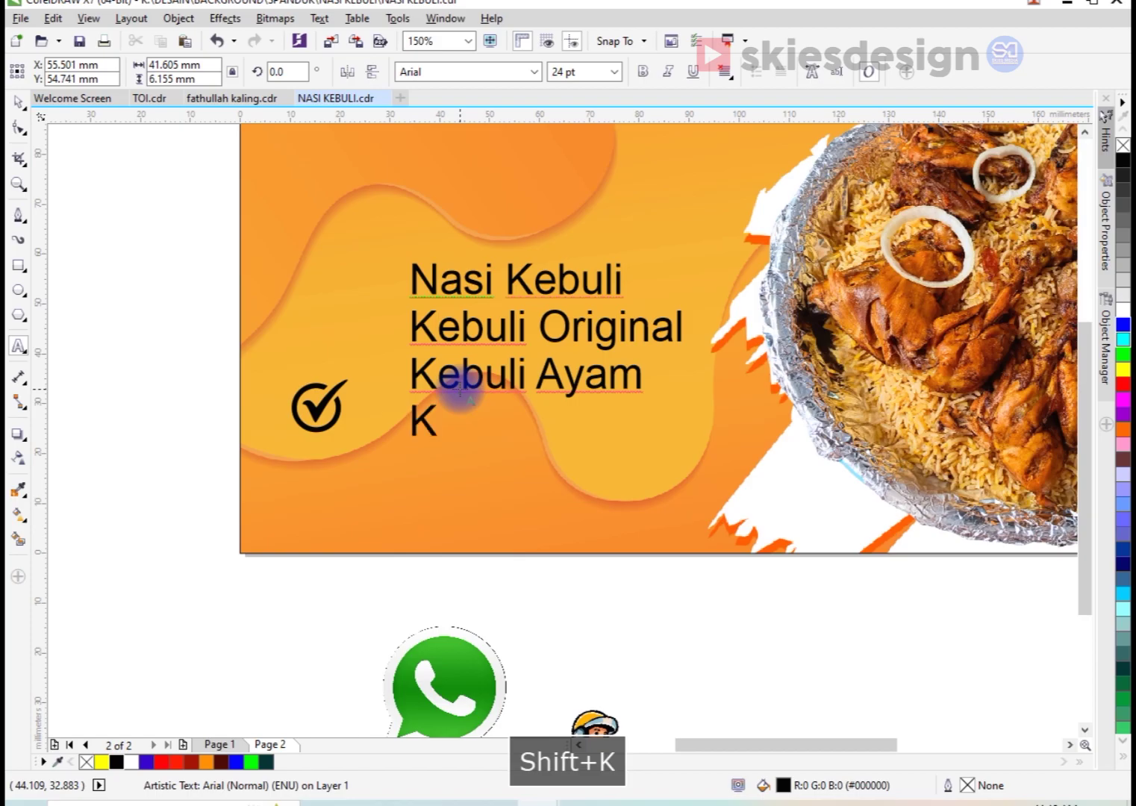
pyautogui.write('ebuli ')
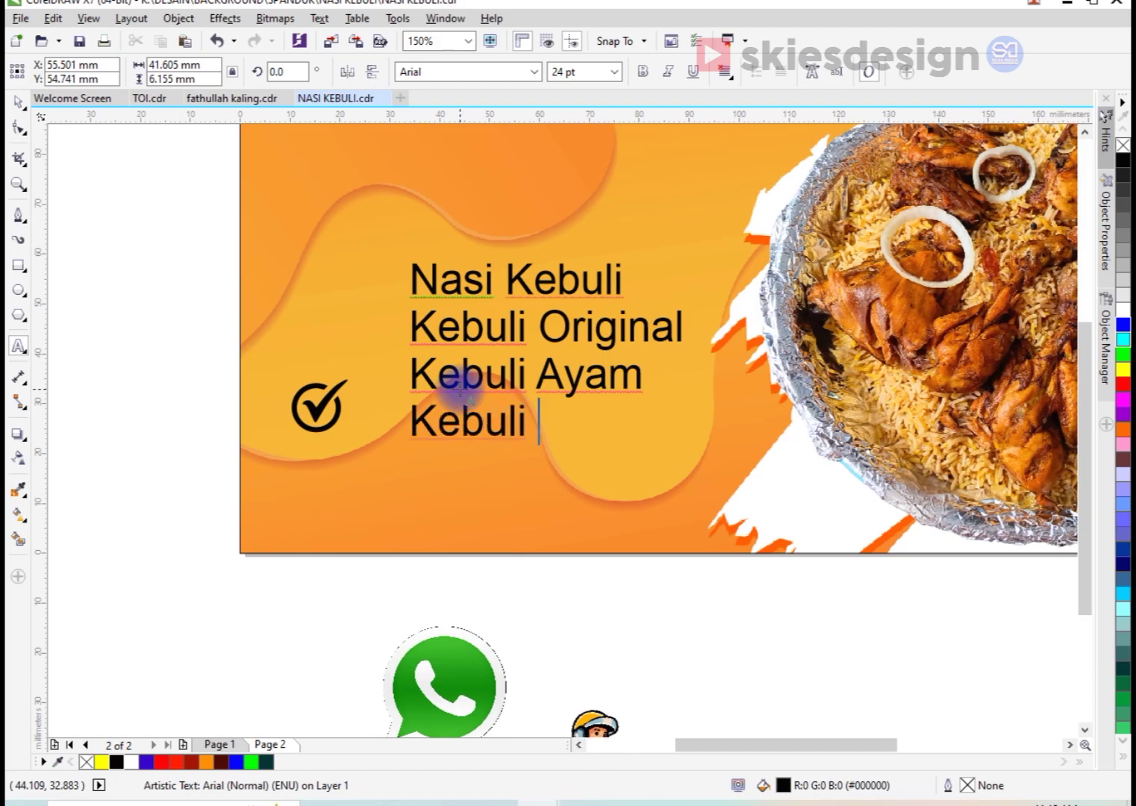
pyautogui.write('D')
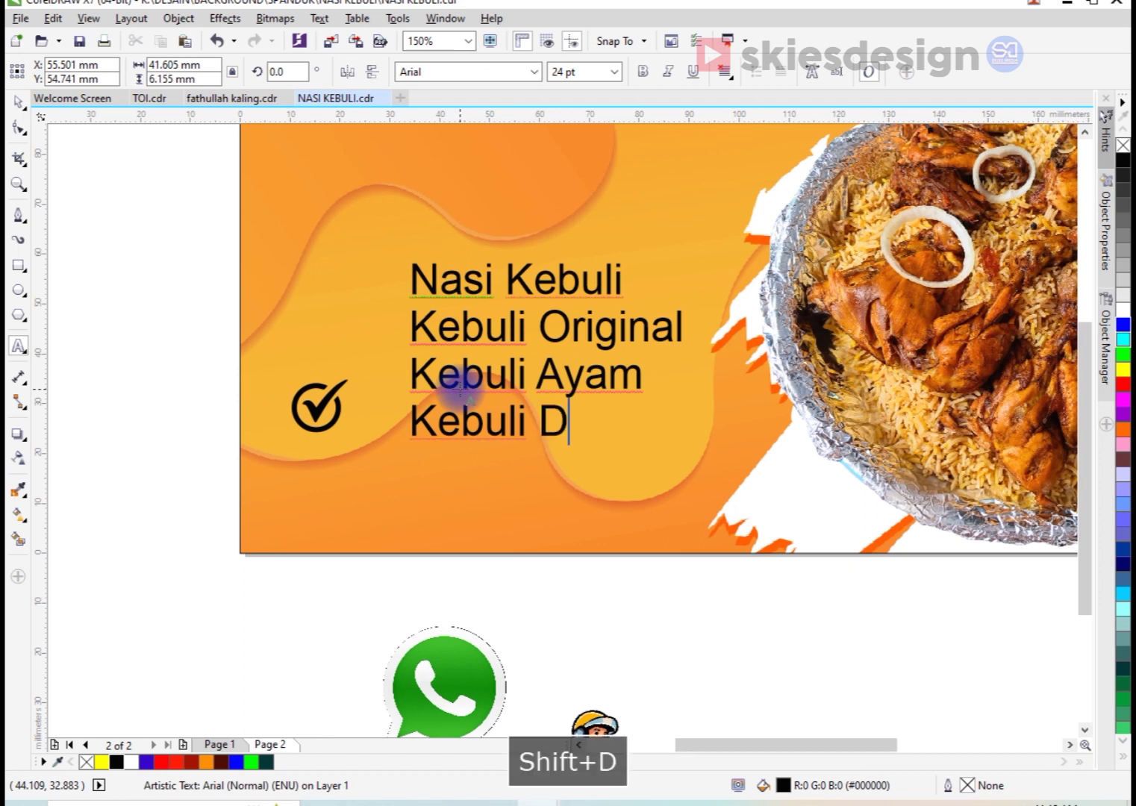
pyautogui.write('aging')
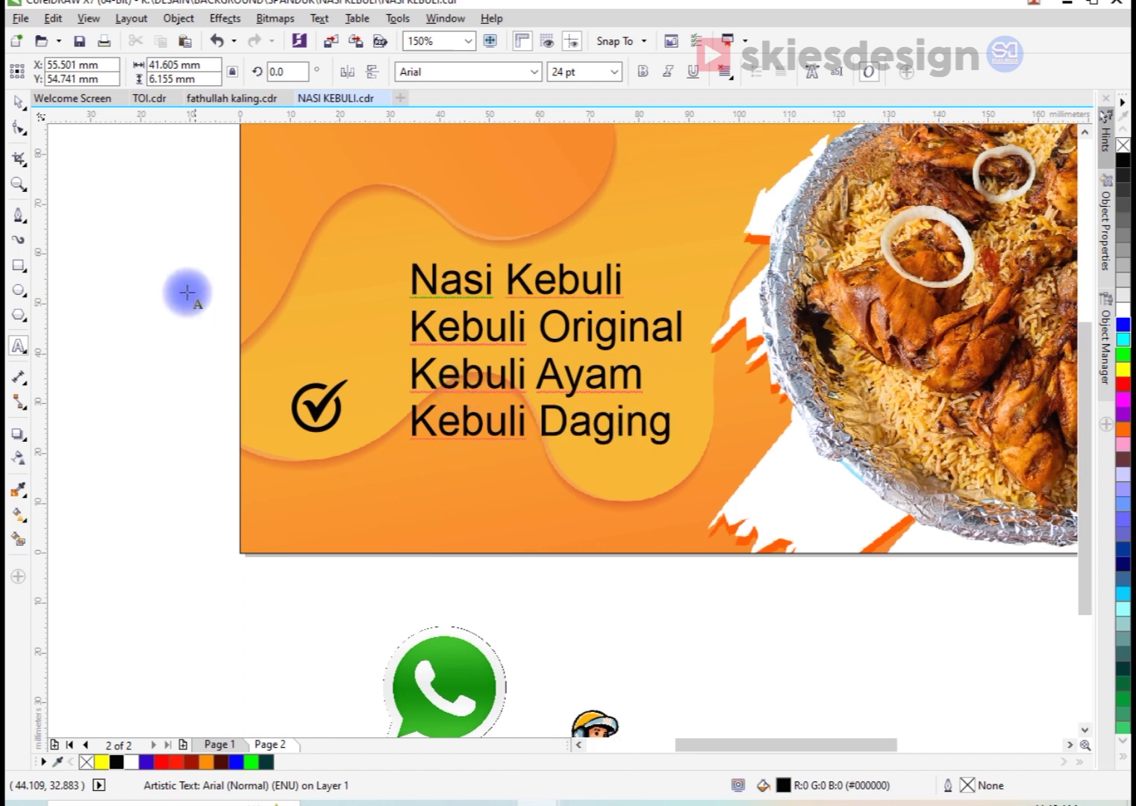
# Replace the word "Daging" in the last text line with "Kambing"
pyautogui.moveTo(539, 419); pyautogui.dragTo(702, 416)
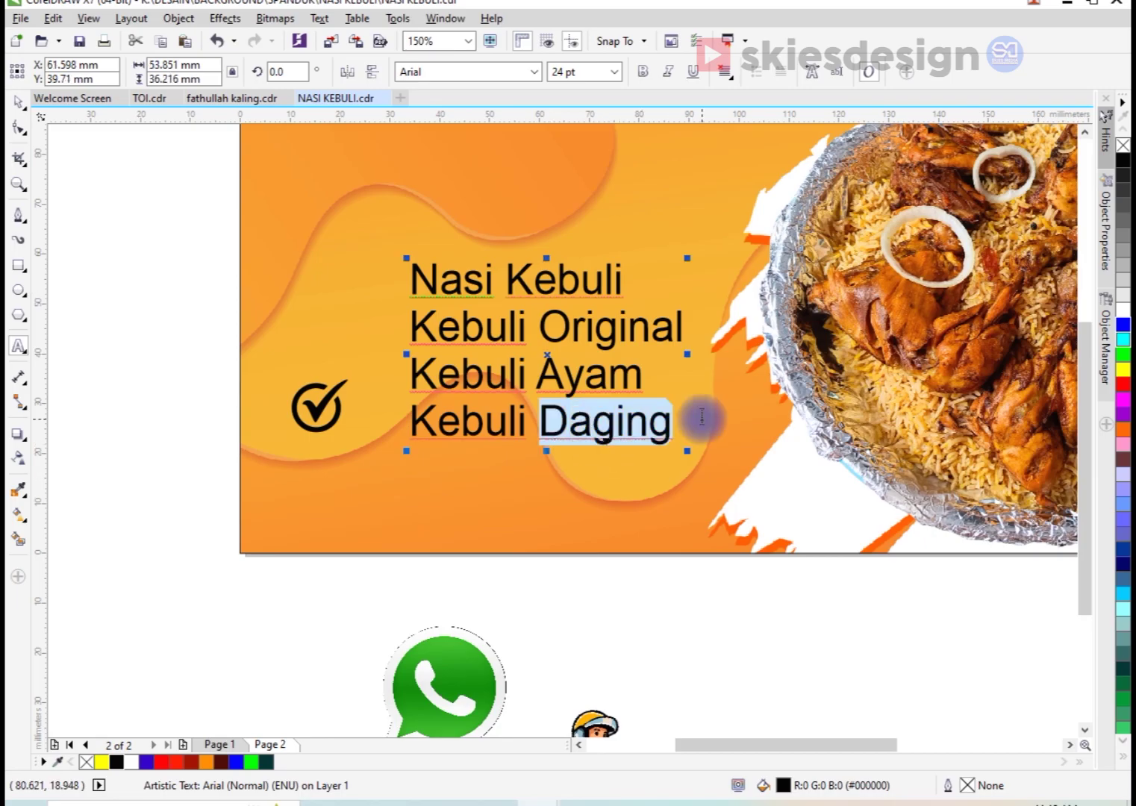
pyautogui.write('Kamb')
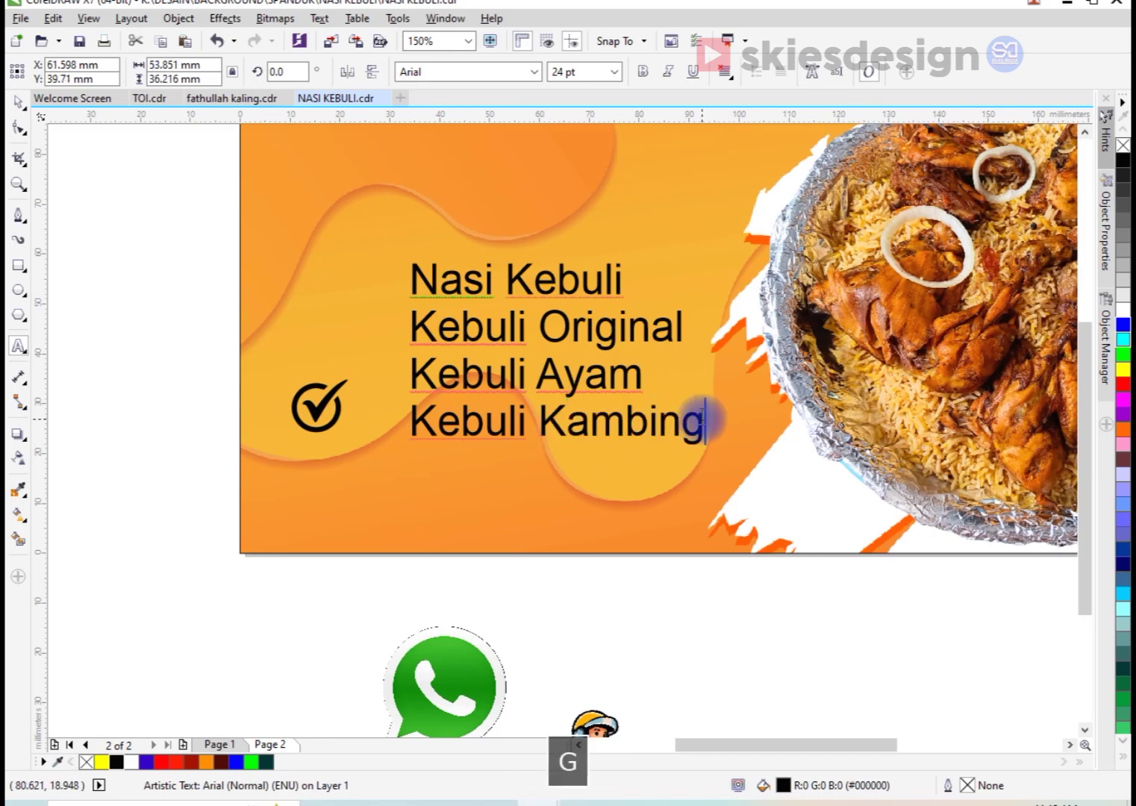
pyautogui.click(18, 104)
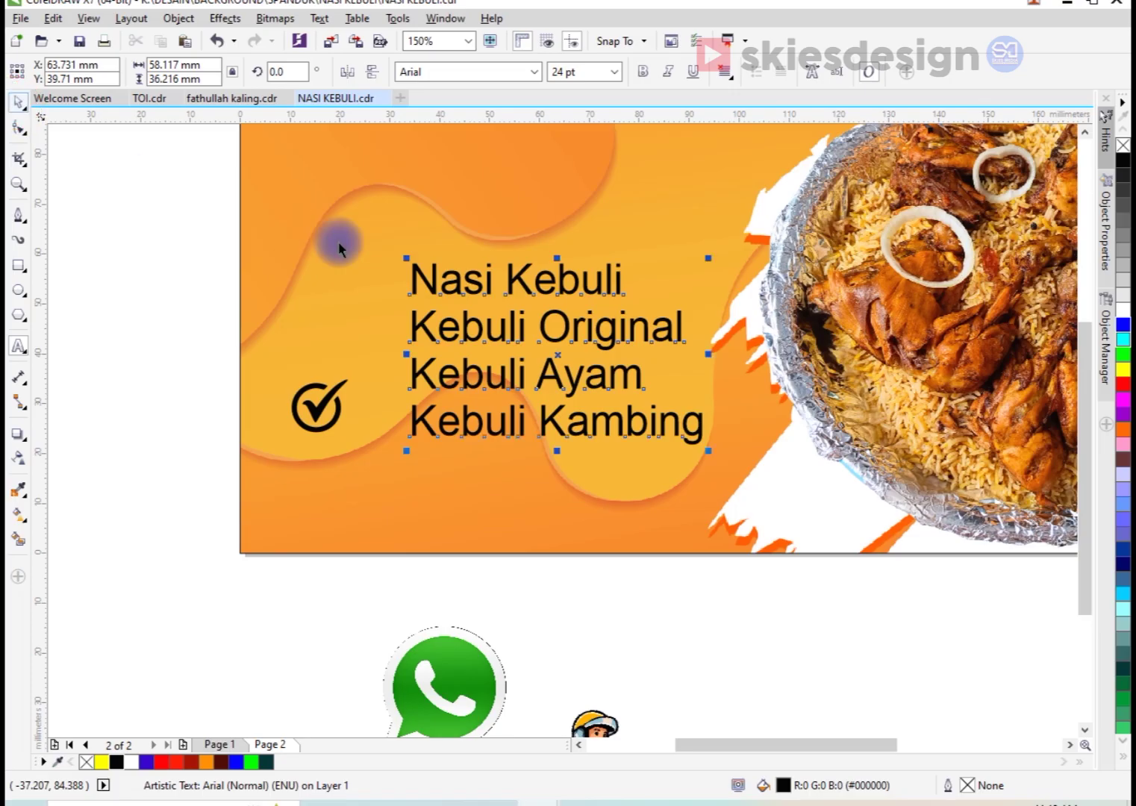
# Position the text beside the checkmark, break it apart into separate lines, and move "Nasi Kebuli" to the banner's upper area
pyautogui.moveTo(418, 278); pyautogui.dragTo(398, 337)
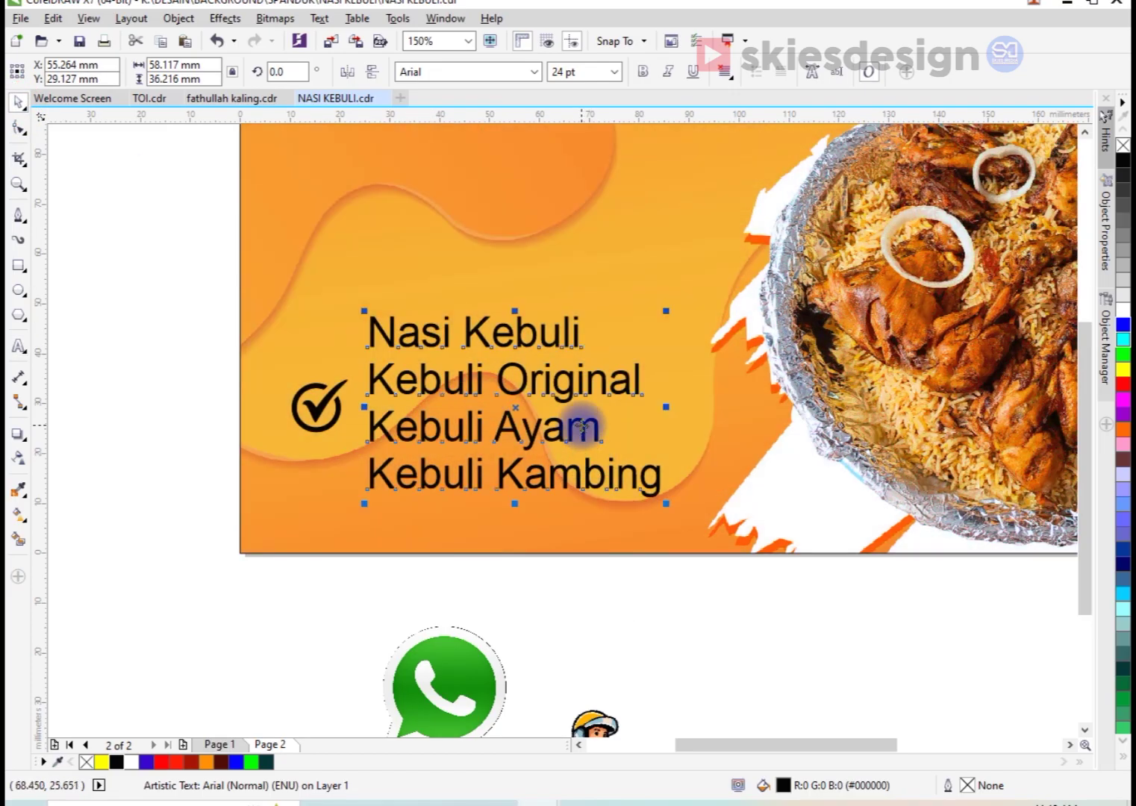
pyautogui.hotkey('ctrl', 'k')
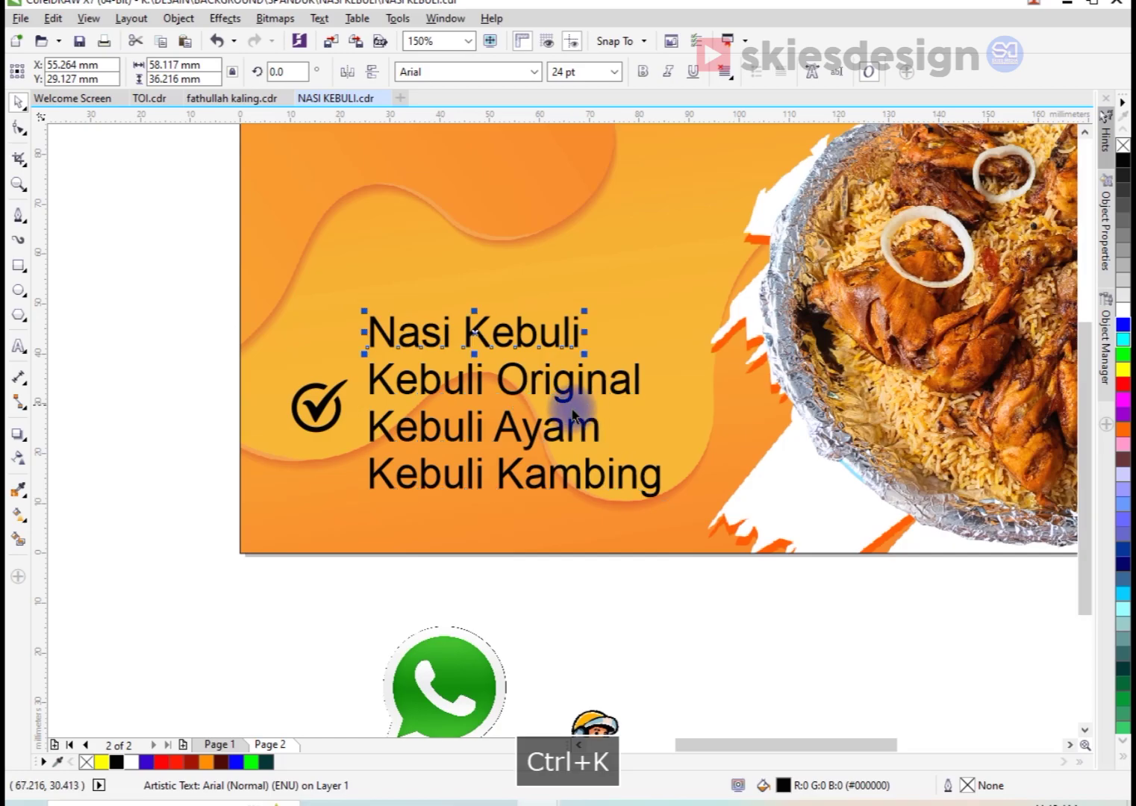
pyautogui.scroll(3, 1091, 374)
pyautogui.moveTo(523, 442); pyautogui.dragTo(551, 268)
# Set the three lines "Kebuli Original", "Kebuli Ayam" and "Kebuli Kambing" in the Agbalumo font
pyautogui.click(528, 498)
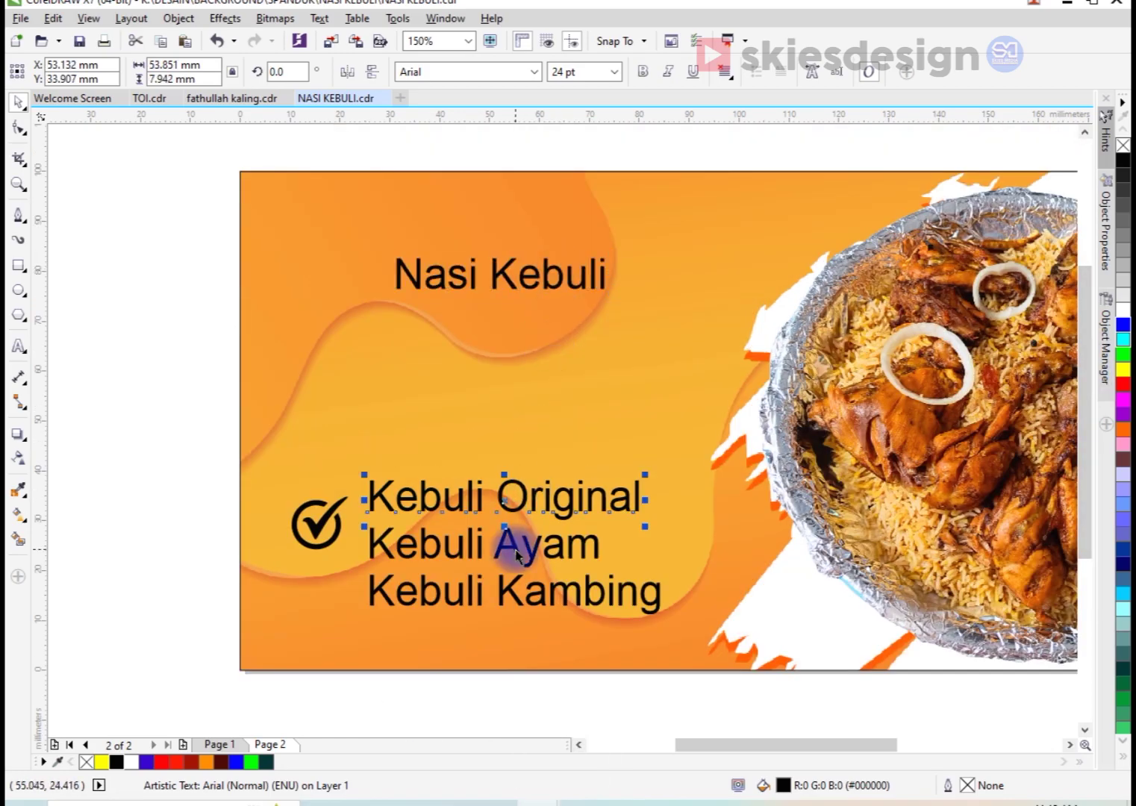
pyautogui.click(517, 554)
pyautogui.keyDown('shift'); pyautogui.click(507, 586); pyautogui.keyUp('shift')
pyautogui.keyDown('shift'); pyautogui.click(524, 500); pyautogui.keyUp('shift')
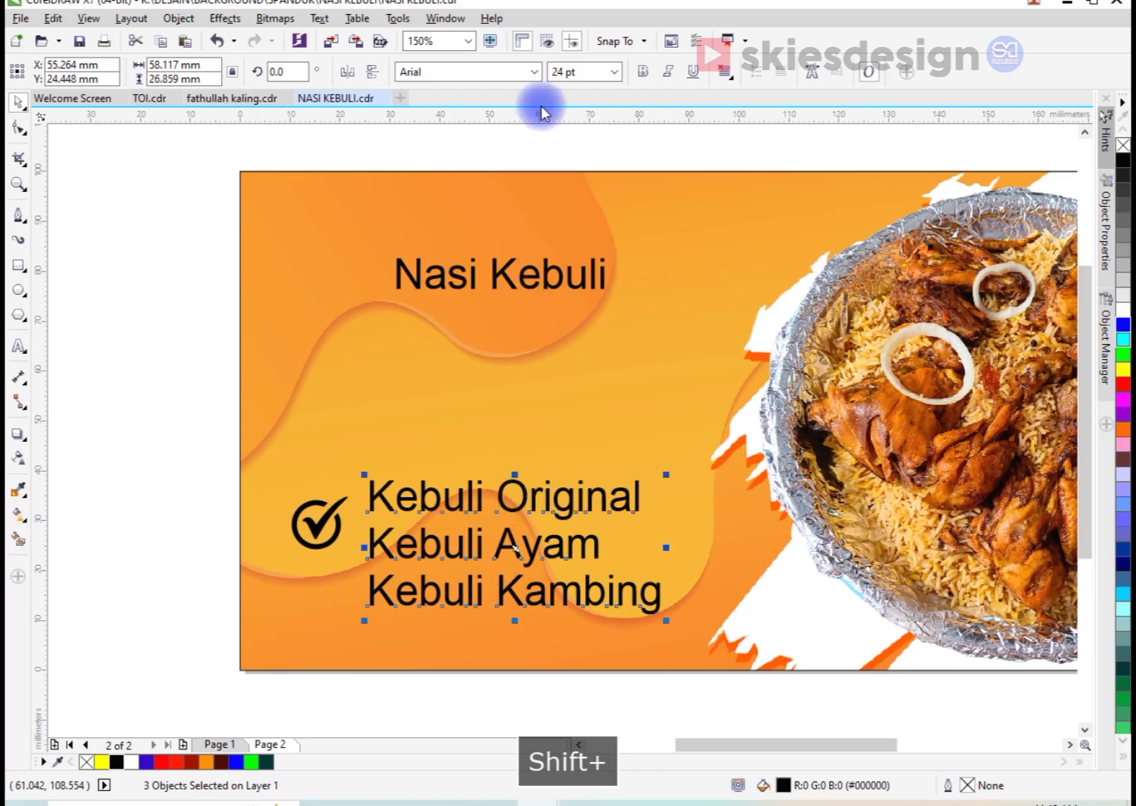
pyautogui.click(534, 72)
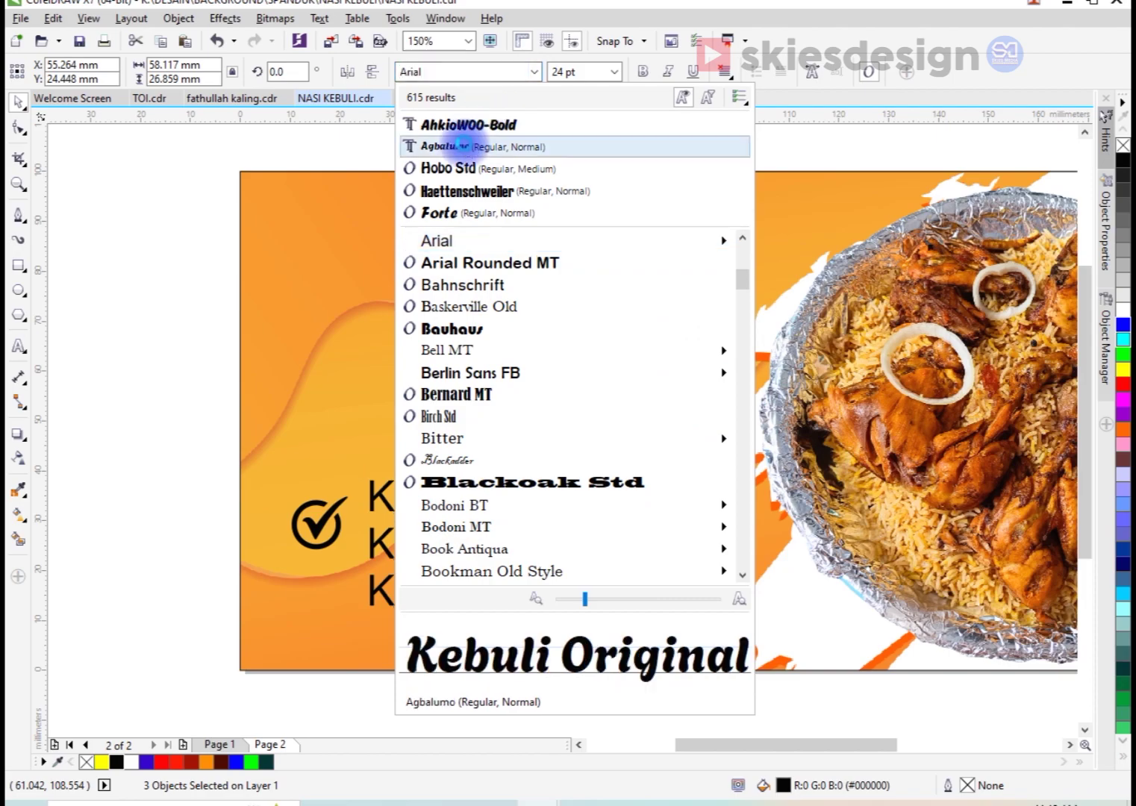
pyautogui.click(465, 147)
# Fit the checkmark beside "Kebuli Original" and duplicate it downward so that each of the three menu lines has one
pyautogui.moveTo(196, 470); pyautogui.dragTo(359, 585)
pyautogui.scroll(4, 340, 525)
pyautogui.moveTo(376, 399); pyautogui.dragTo(406, 483)
pyautogui.scroll(-2, 391, 351)
pyautogui.hotkey('ctrl', 'r')
pyautogui.scroll(-2, 409, 510)
# Shrink the menu lines with their checkmarks to about 21.5 pt text and move them into the banner's lower-left corner
pyautogui.moveTo(236, 373); pyautogui.dragTo(654, 544)
pyautogui.hotkey('ctrl', 'z')
pyautogui.moveTo(595, 475); pyautogui.dragTo(540, 516)
pyautogui.moveTo(602, 454); pyautogui.dragTo(588, 464)
# Give the three menu lines a white 4 pt outline with round line caps, placed behind the fill and scaling with the object
pyautogui.moveTo(345, 634); pyautogui.dragTo(621, 459)
pyautogui.press('F12')
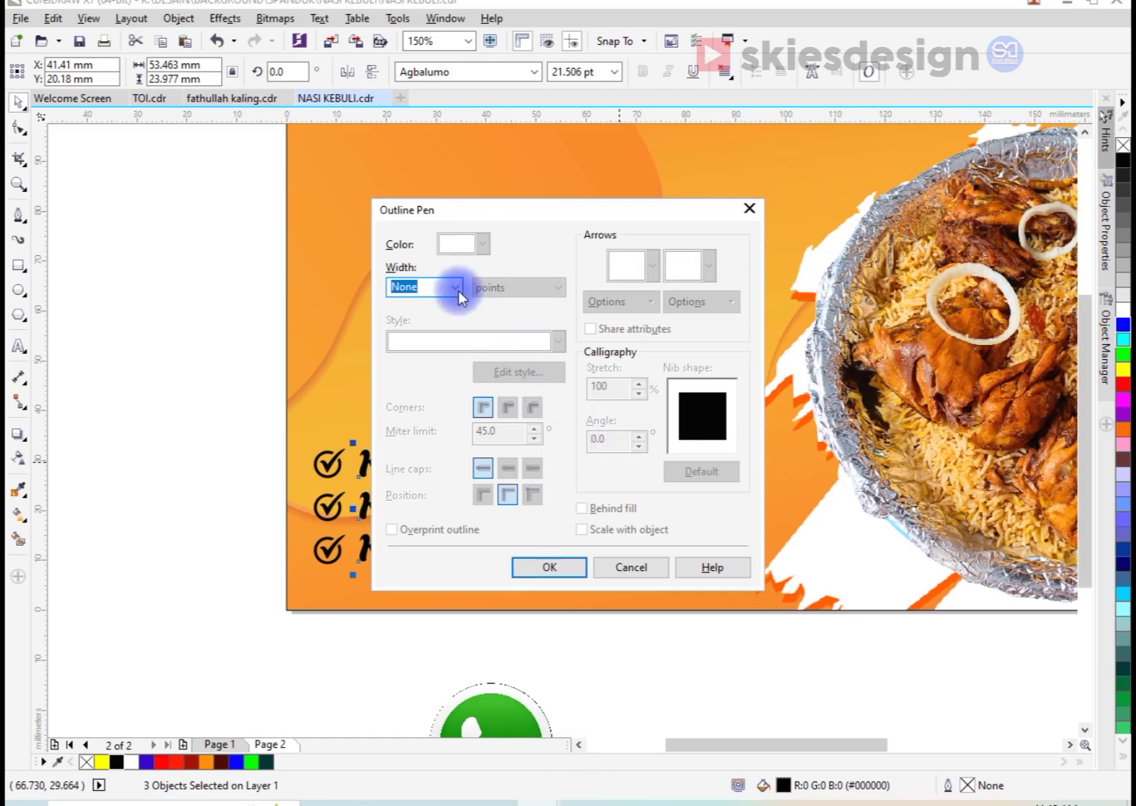
pyautogui.click(457, 288)
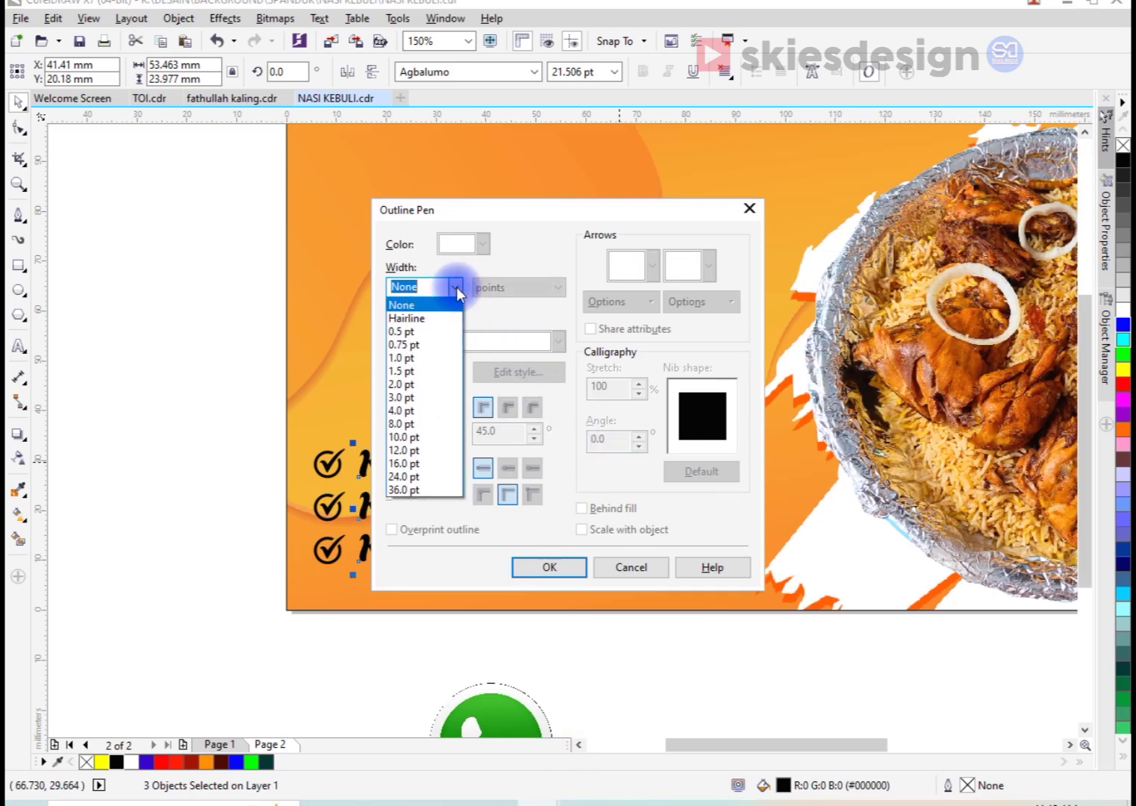
pyautogui.click(450, 407)
pyautogui.click(582, 508)
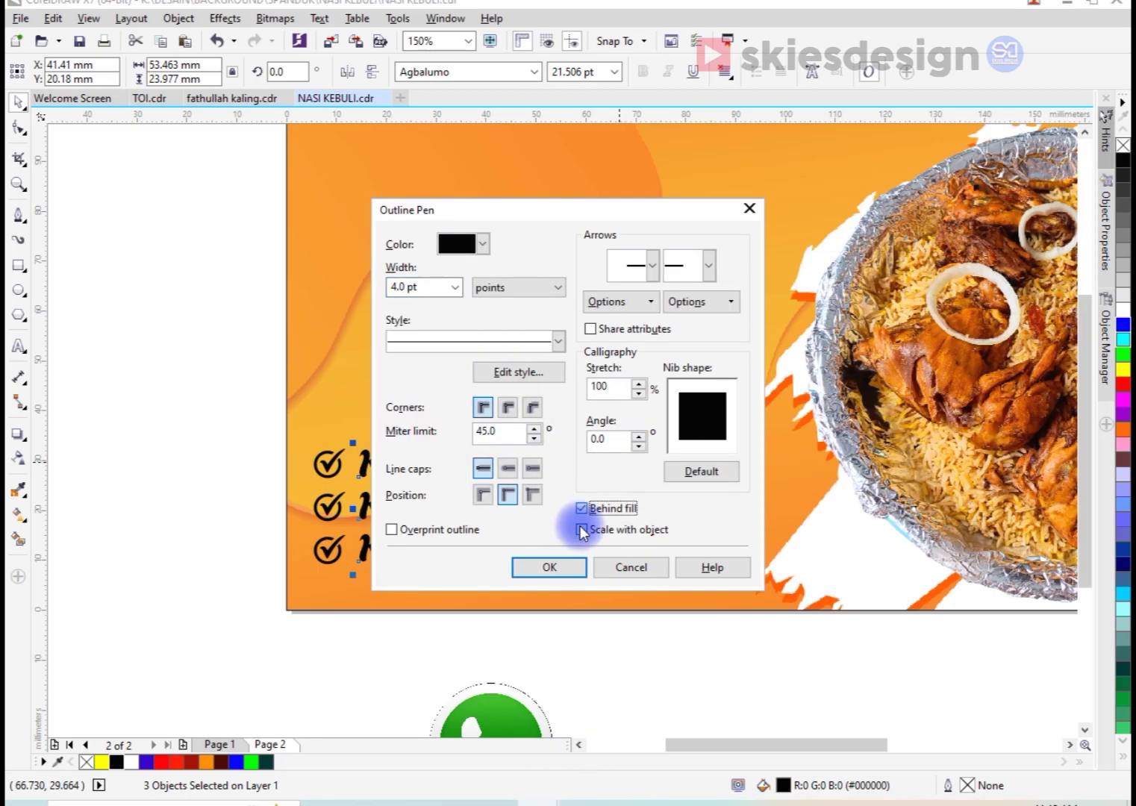
pyautogui.click(581, 530)
pyautogui.click(508, 468)
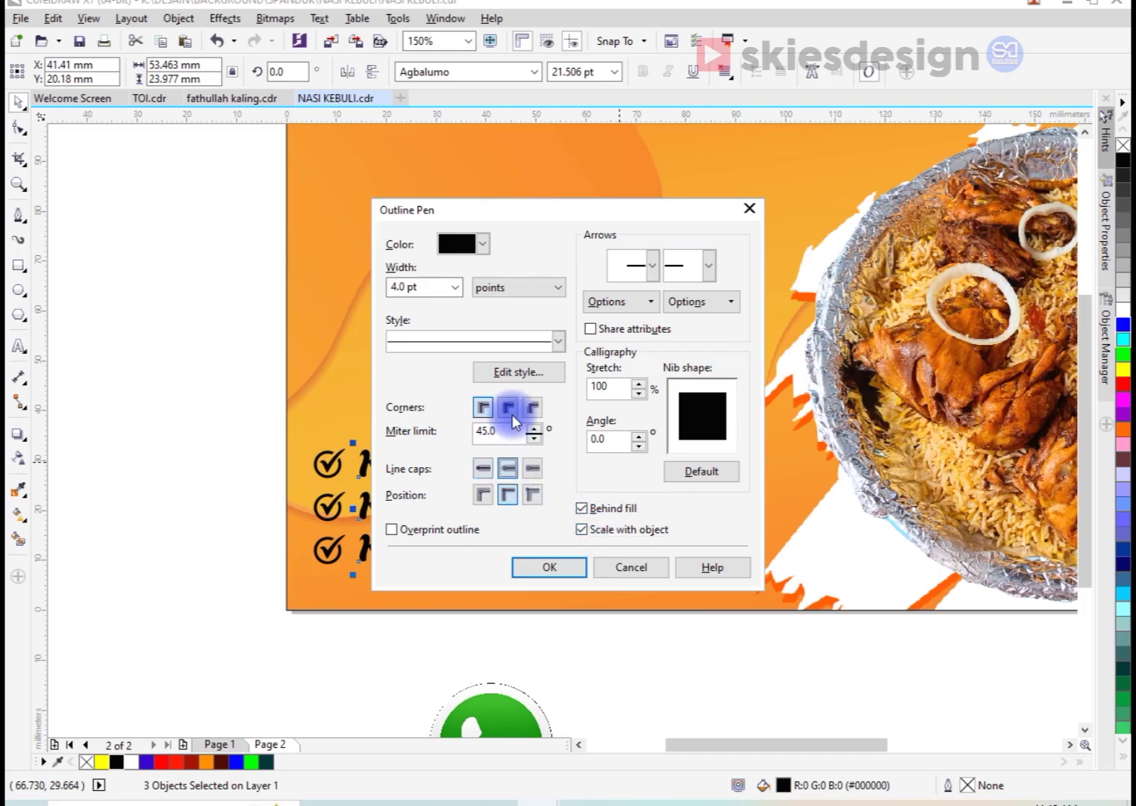
pyautogui.click(551, 566)
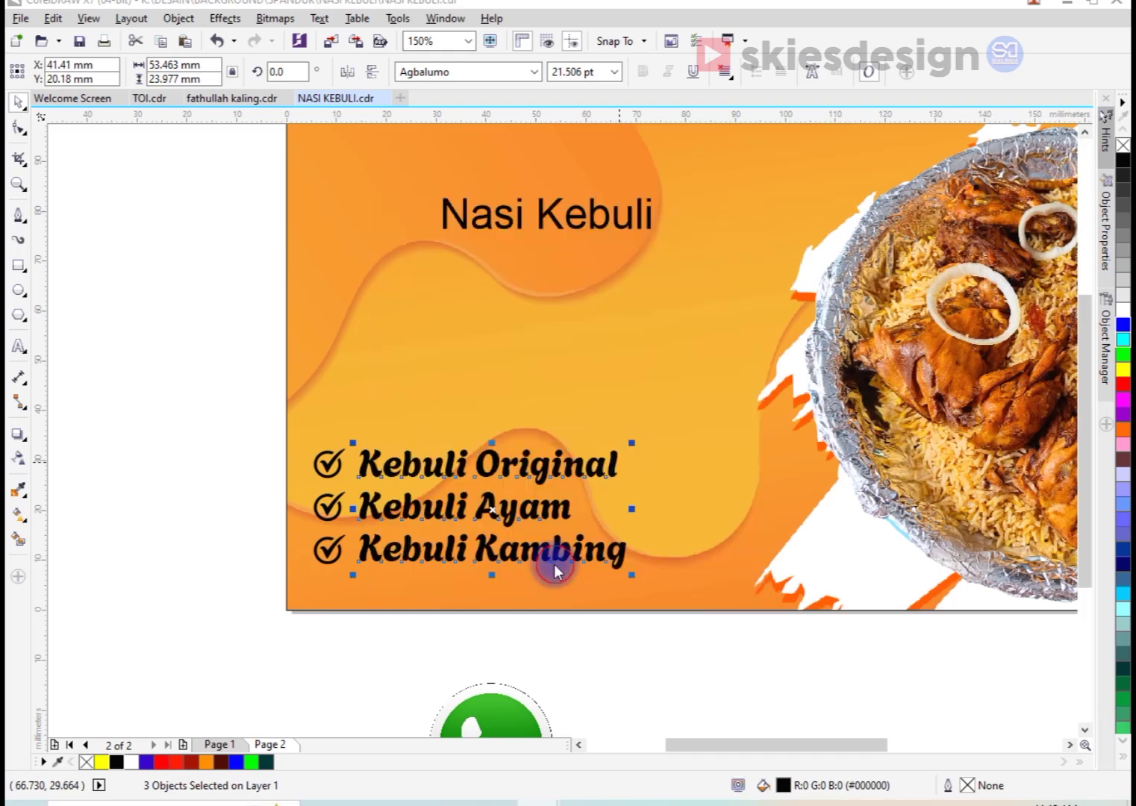
pyautogui.rightClick(1125, 315)
pyautogui.click(635, 650)
# Group the three menu lines with their checkmarks and save the document
pyautogui.scroll(-3, 500, 474)
pyautogui.moveTo(373, 558); pyautogui.dragTo(618, 448)
pyautogui.hotkey('ctrl', 'g')
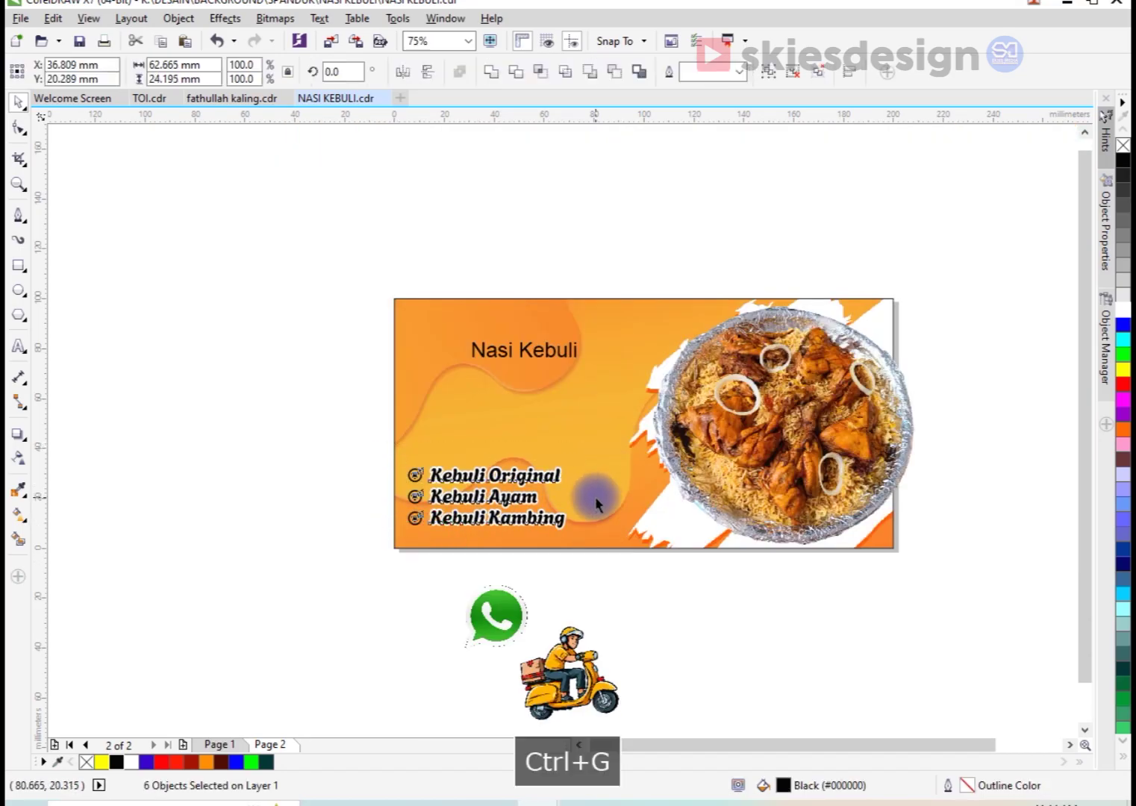
pyautogui.click(80, 42)
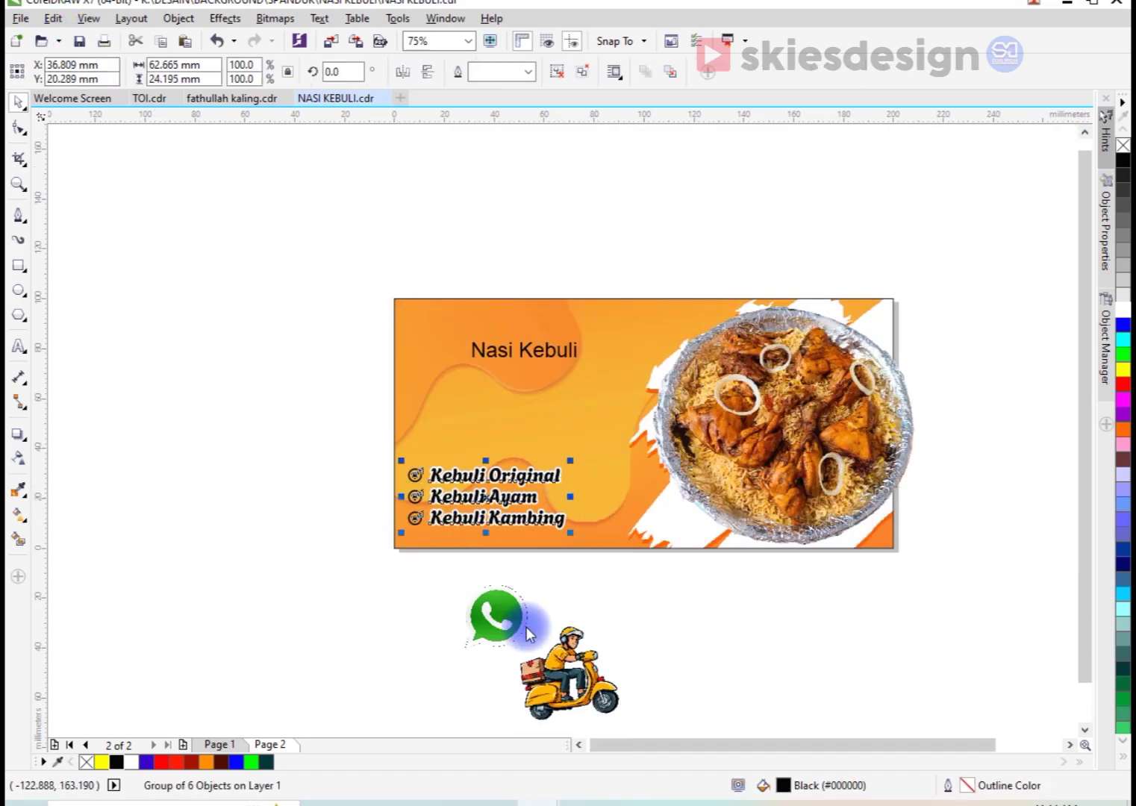
# Place the delivery scooter illustration on the banner between the menu lines and the platter photo
pyautogui.click(587, 658)
pyautogui.moveTo(588, 658); pyautogui.dragTo(659, 470)
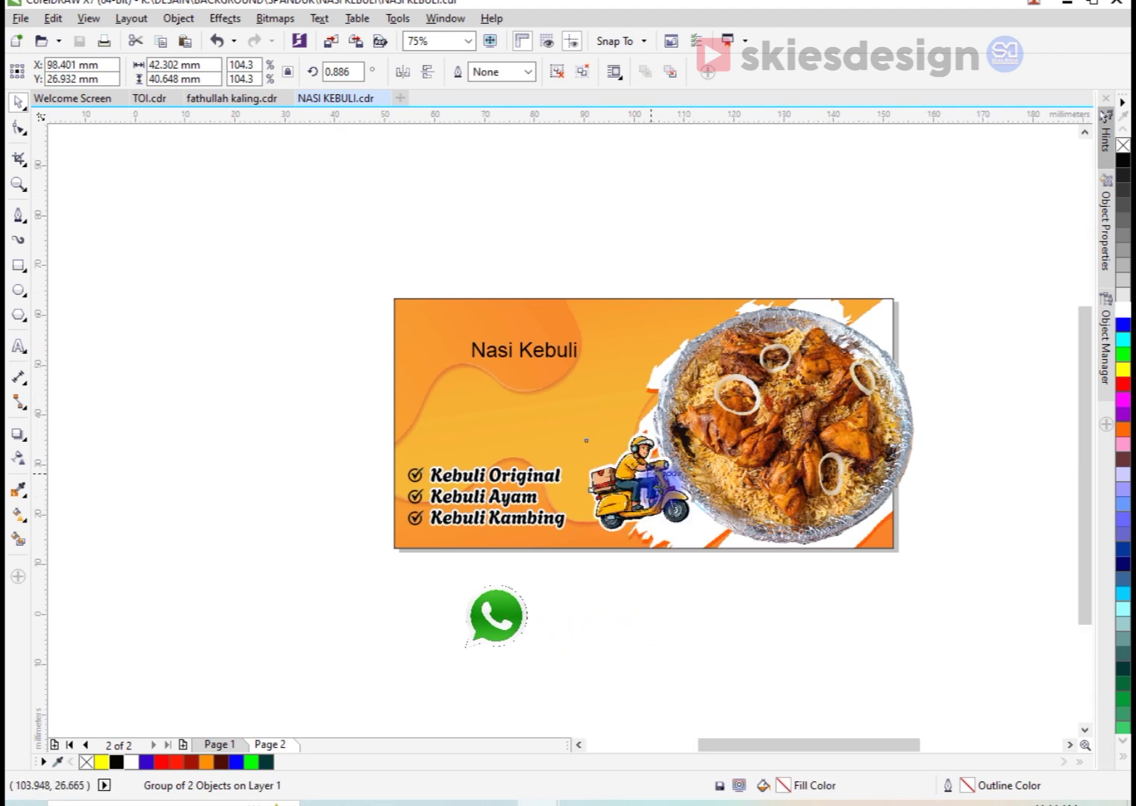
pyautogui.scroll(3, 660, 470)
pyautogui.scroll(-1, 719, 588)
pyautogui.scroll(-2, 719, 587)
# Shrink the WhatsApp icon to about 11.3 mm and place it on the banner's lower edge beneath the scooter's rear wheel
pyautogui.moveTo(406, 672); pyautogui.dragTo(560, 629)
pyautogui.scroll(2, 583, 678)
pyautogui.moveTo(629, 703); pyautogui.dragTo(363, 603)
pyautogui.scroll(2, 507, 554)
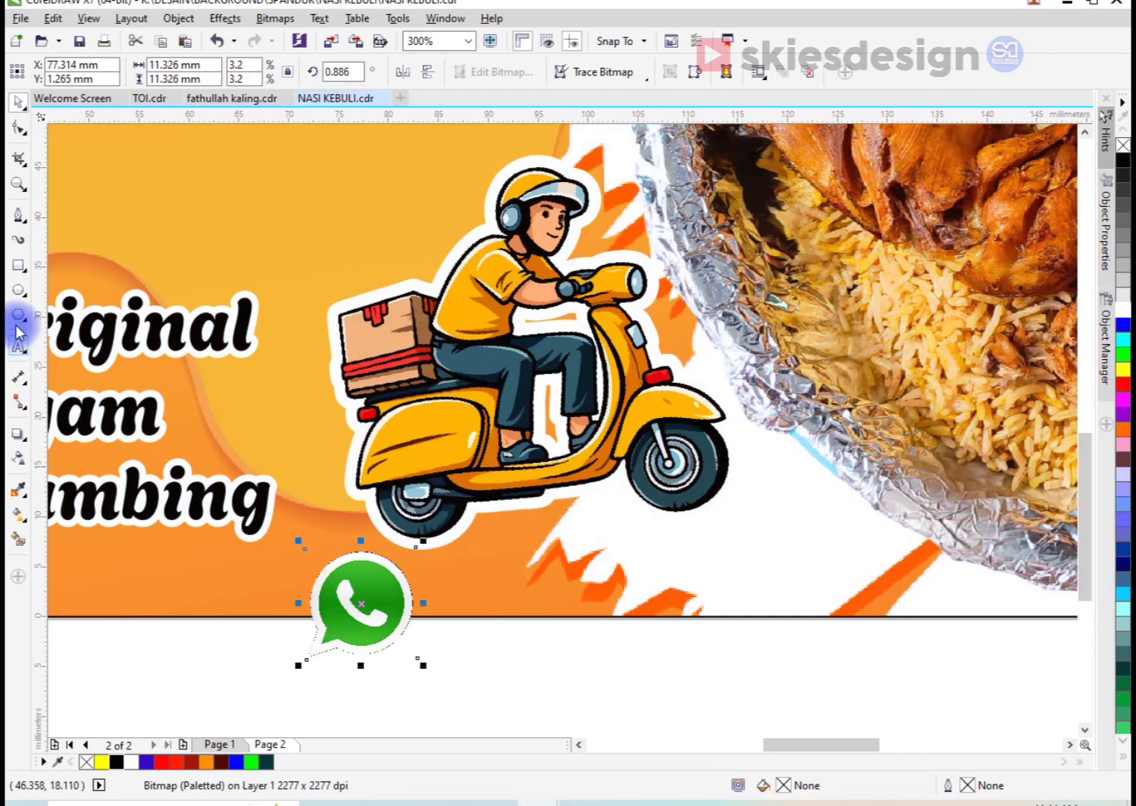
# Draw a rectangle of about 42.6 × 10.7 mm beneath the scooter, filled white and without an outline
pyautogui.click(18, 265)
pyautogui.moveTo(371, 491); pyautogui.dragTo(798, 598)
pyautogui.click(96, 763)
pyautogui.rightClick(86, 762)
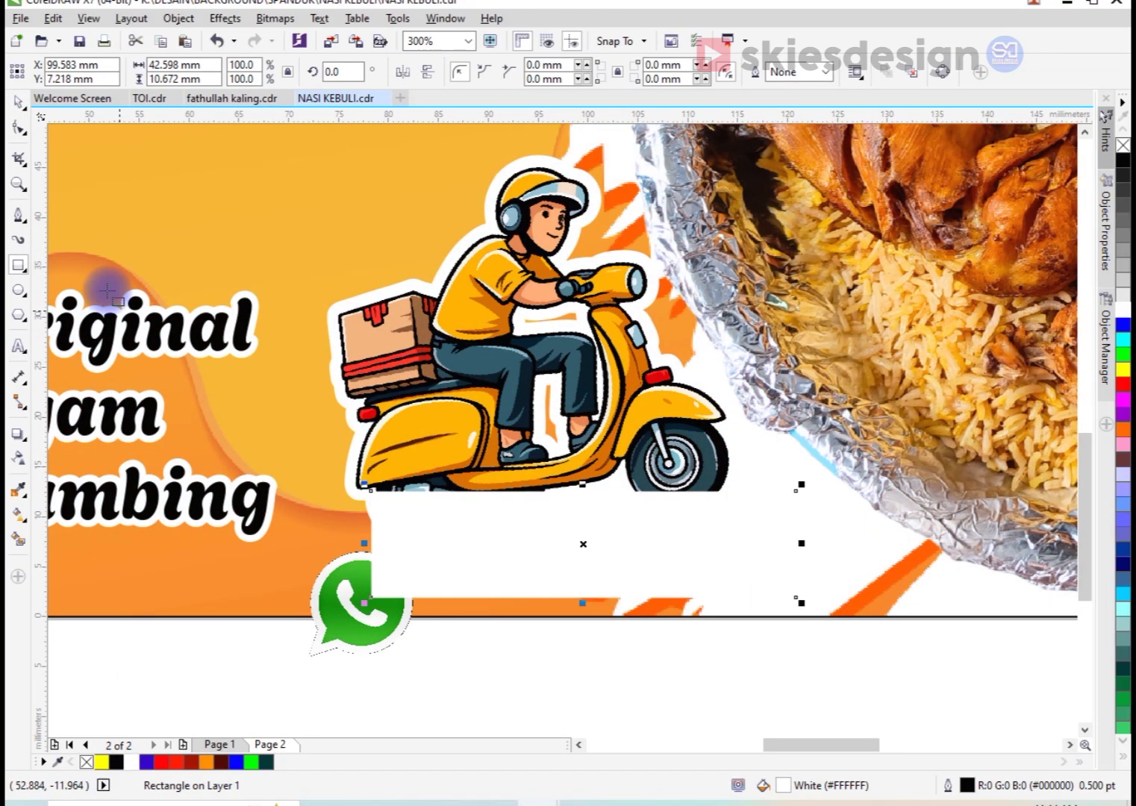
# Round the white rectangle's corners to about 2.3 mm and send it behind the scooter and WhatsApp icon
pyautogui.click(18, 127)
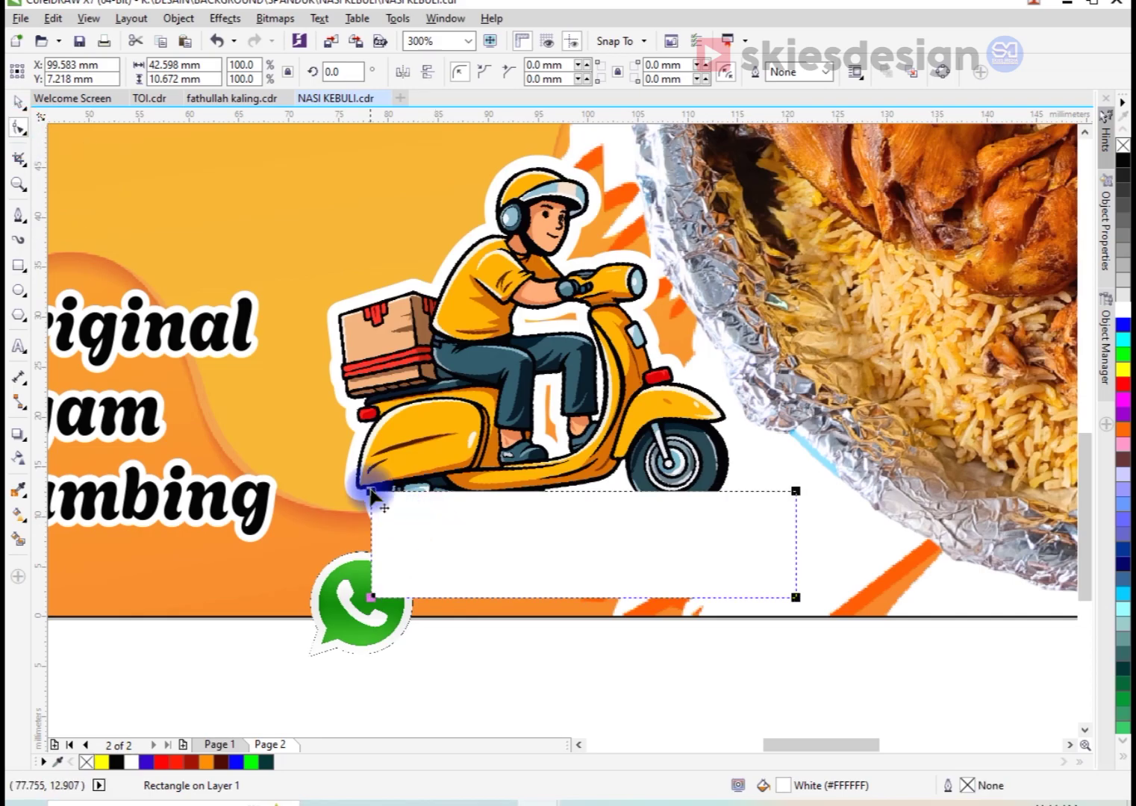
pyautogui.moveTo(371, 491); pyautogui.dragTo(397, 512)
pyautogui.press('space')
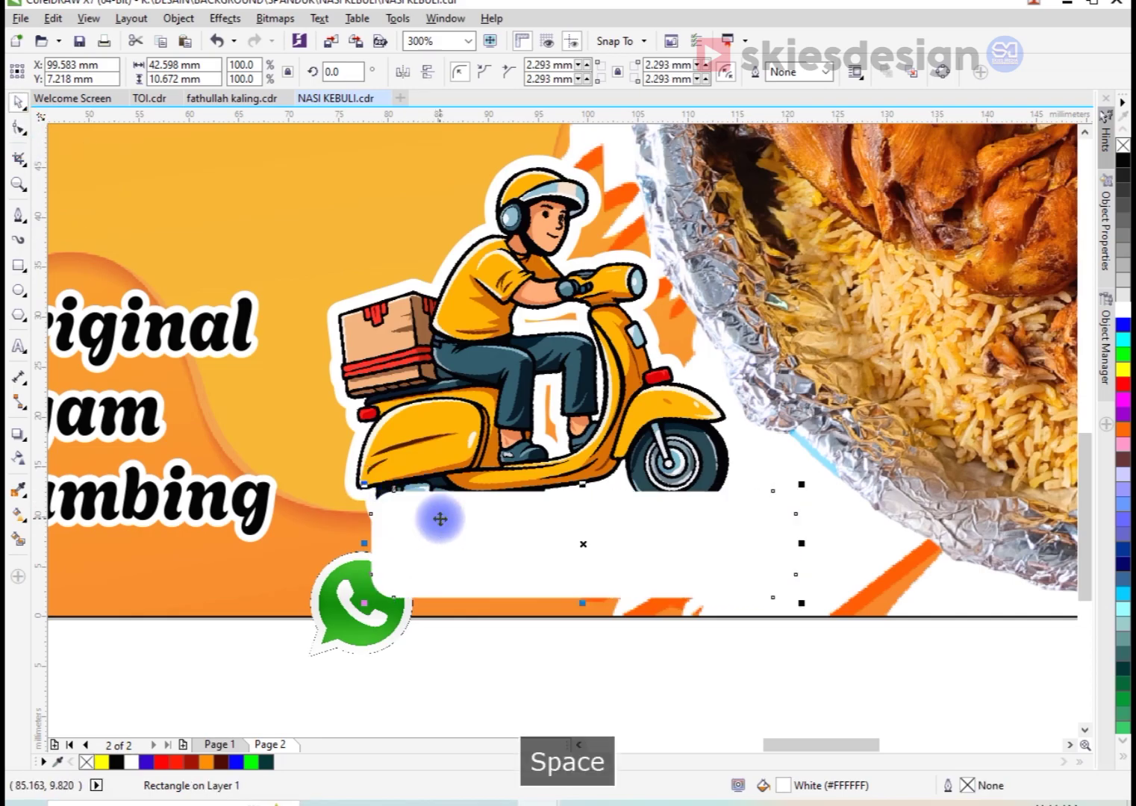
pyautogui.hotkey('ctrl', 'pagedown')
pyautogui.hotkey('ctrl', 'pagedown')
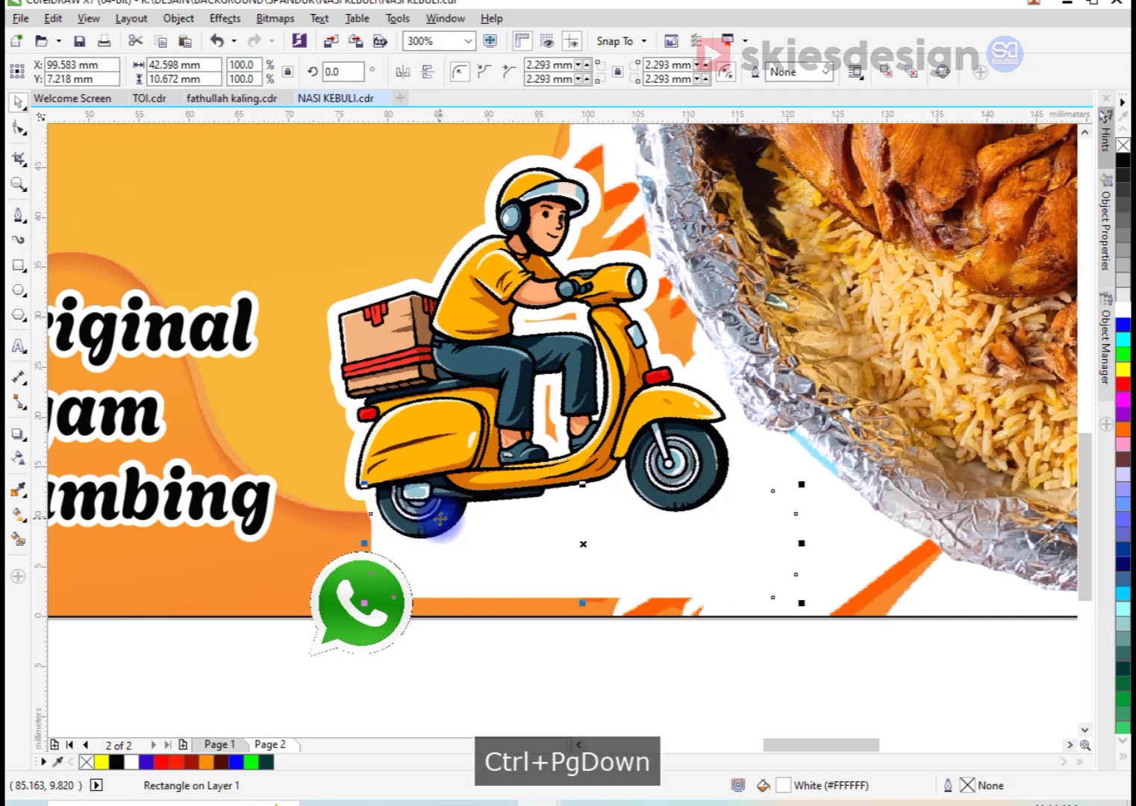
pyautogui.click(406, 713)
# Copy the "Nasi Kebuli" text onto the white rectangle at about 12.3 pt and set it in AhkioW00-Bold
pyautogui.scroll(-3, 439, 578)
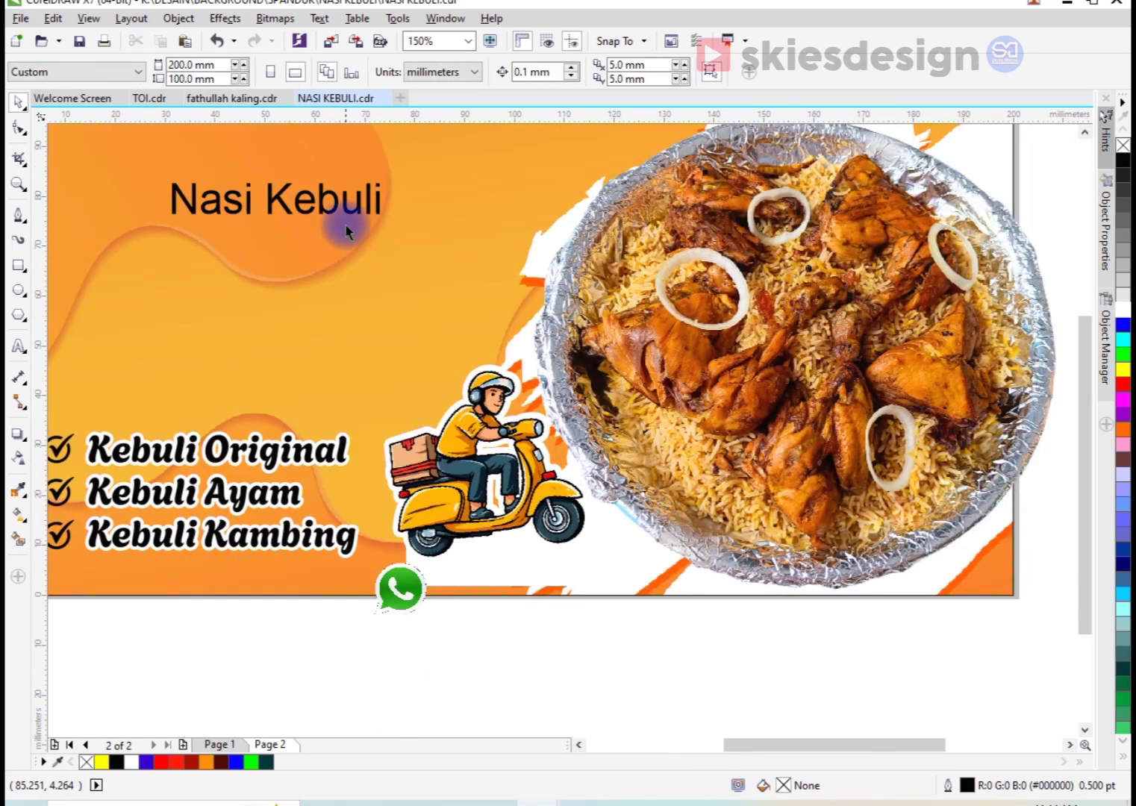
pyautogui.moveTo(349, 218); pyautogui.dragTo(609, 552)
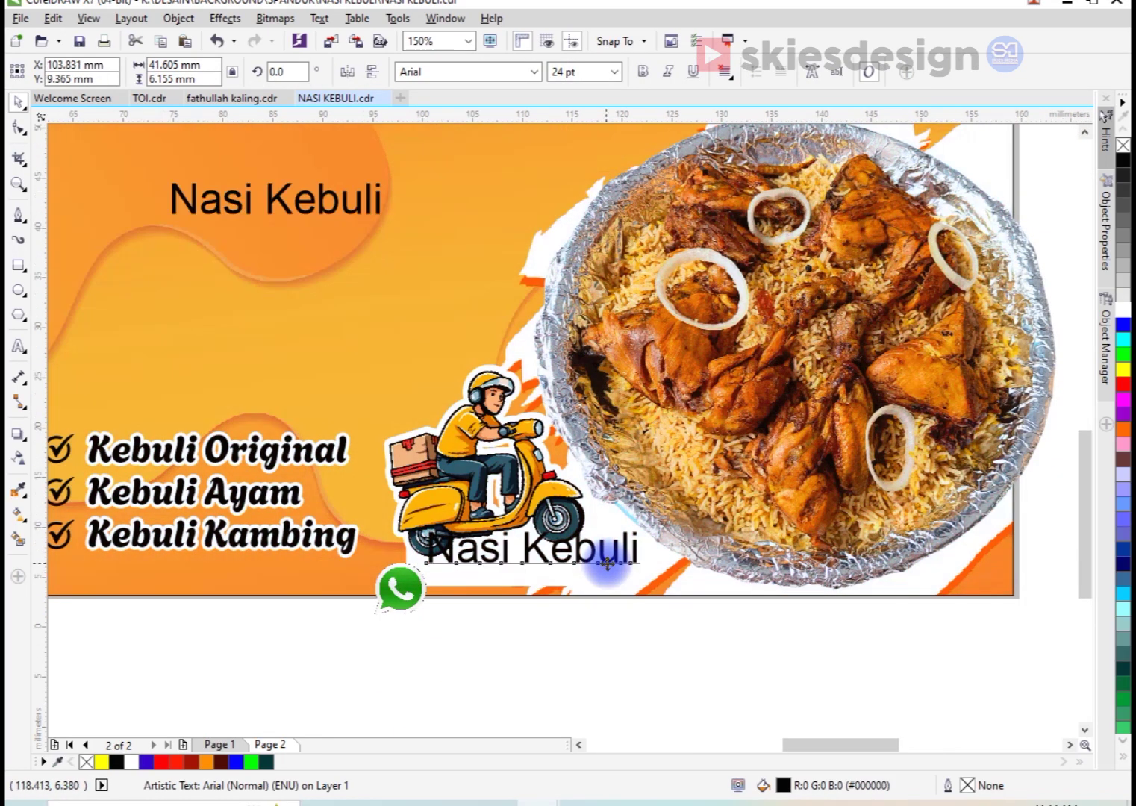
pyautogui.scroll(2, 609, 552)
pyautogui.moveTo(671, 571); pyautogui.dragTo(513, 546)
pyautogui.click(532, 77)
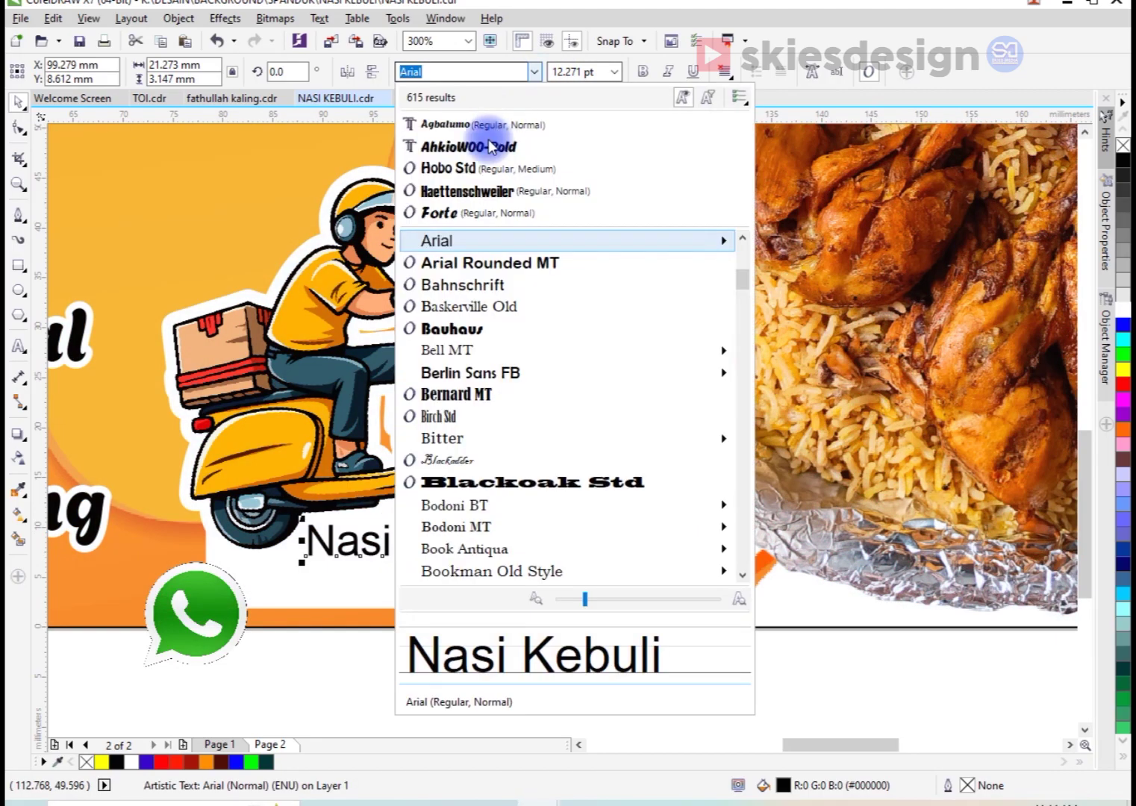
pyautogui.click(483, 146)
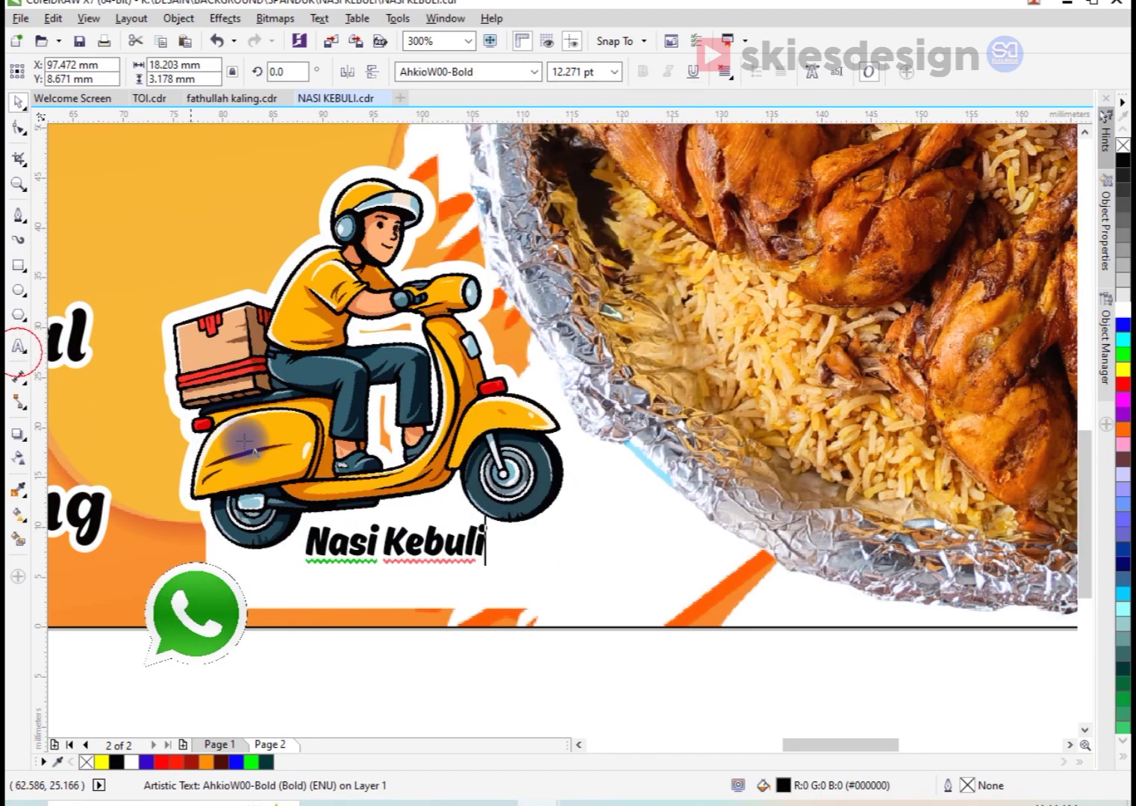
# Replace the copied text with two lines: "Delivery Order" and "XXXX XXXX XXXX"
pyautogui.hotkey('ctrl', 'a')
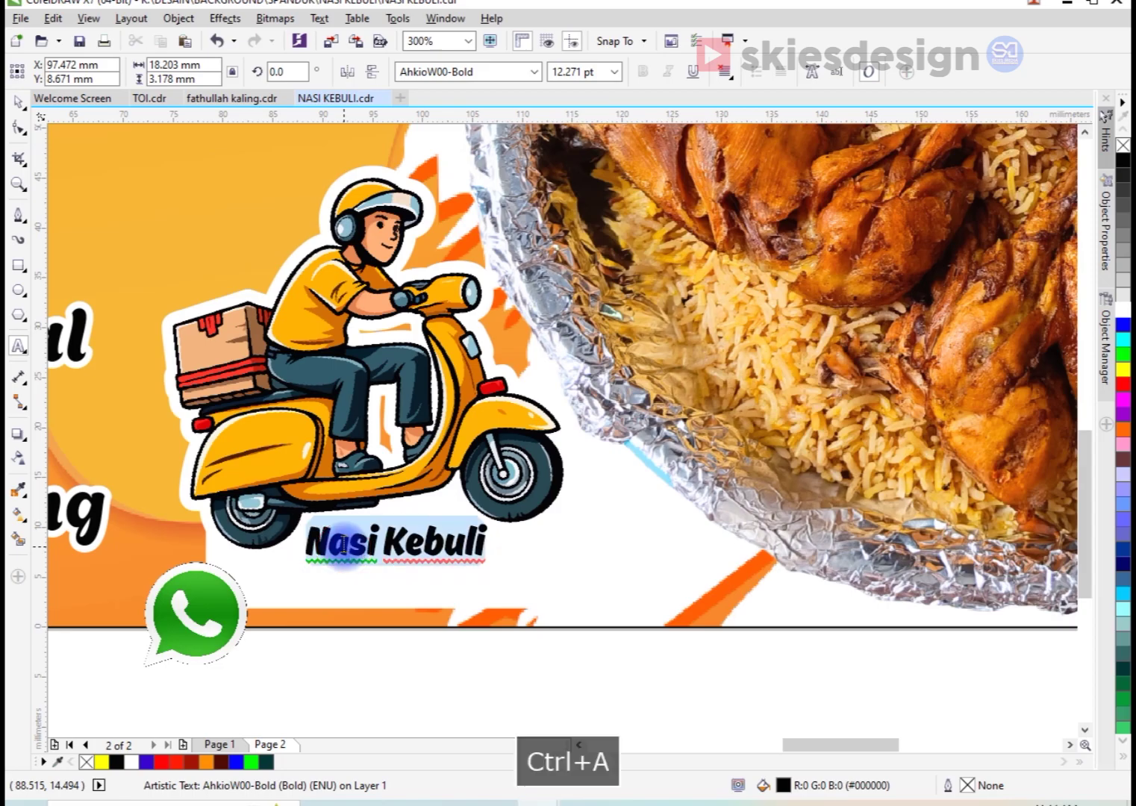
pyautogui.write('De')
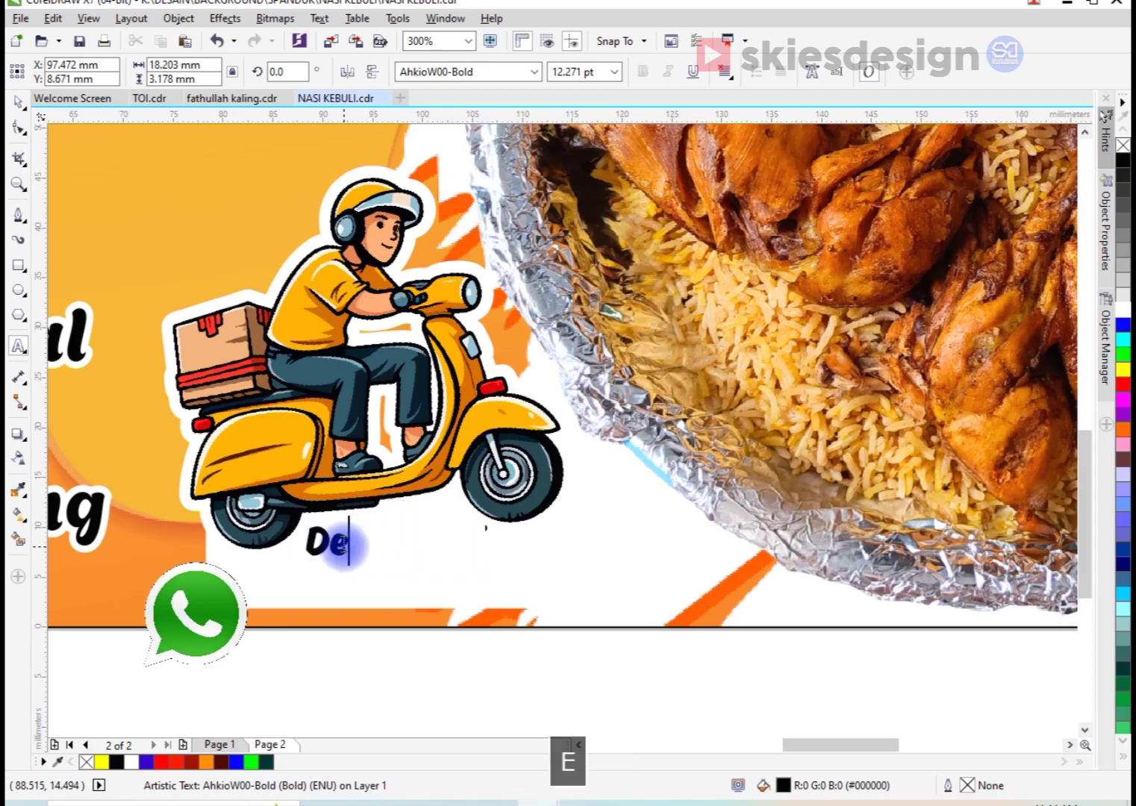
pyautogui.write('livery')
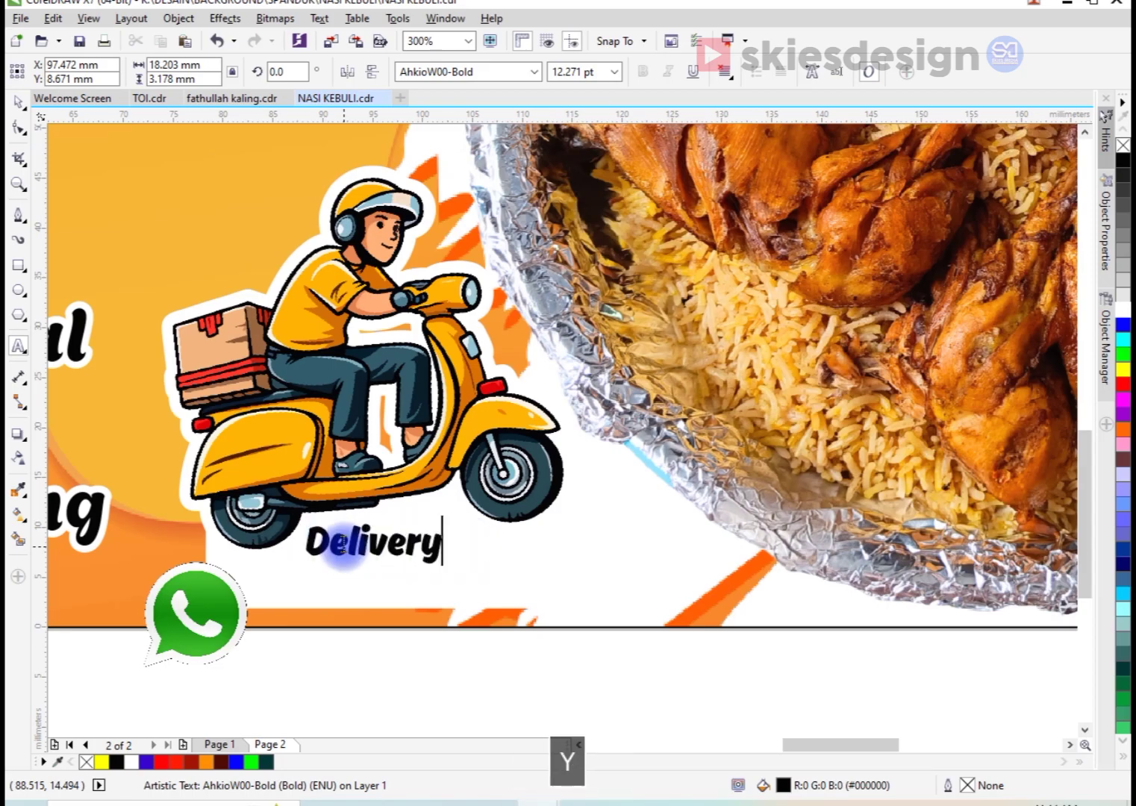
pyautogui.write(' Order')
pyautogui.press('Return')
pyautogui.write('X')
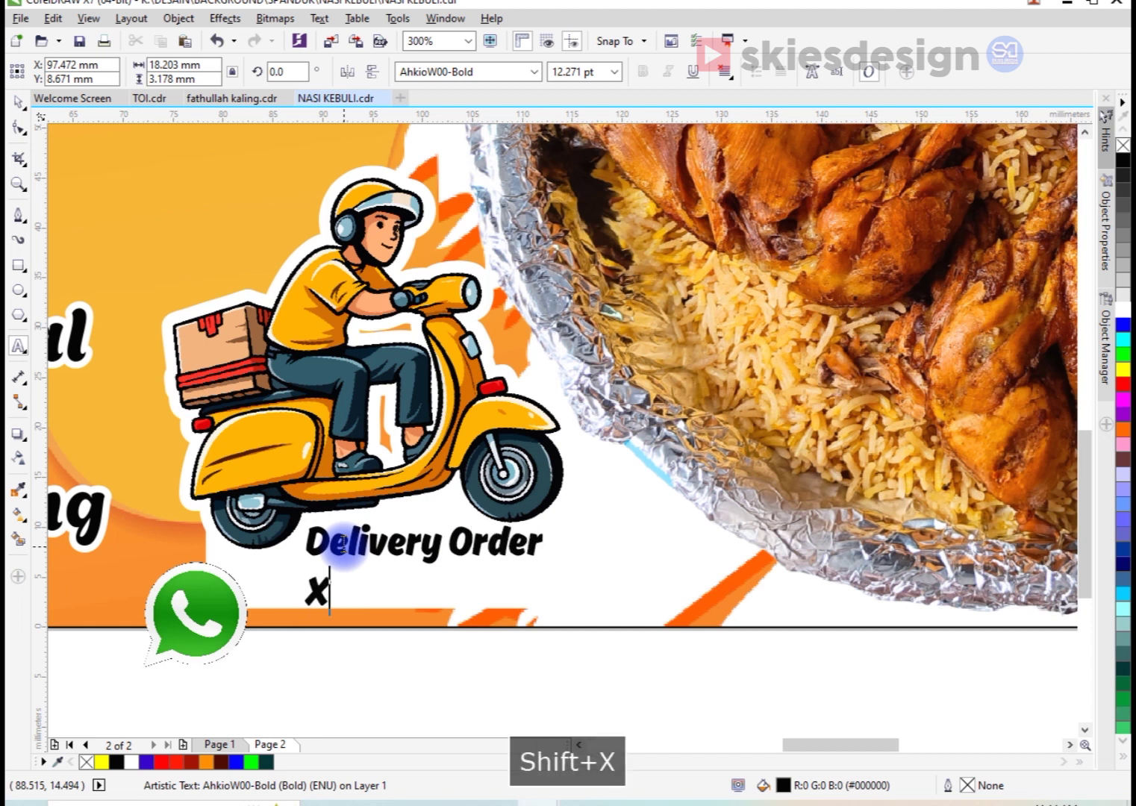
pyautogui.write('XXX ')
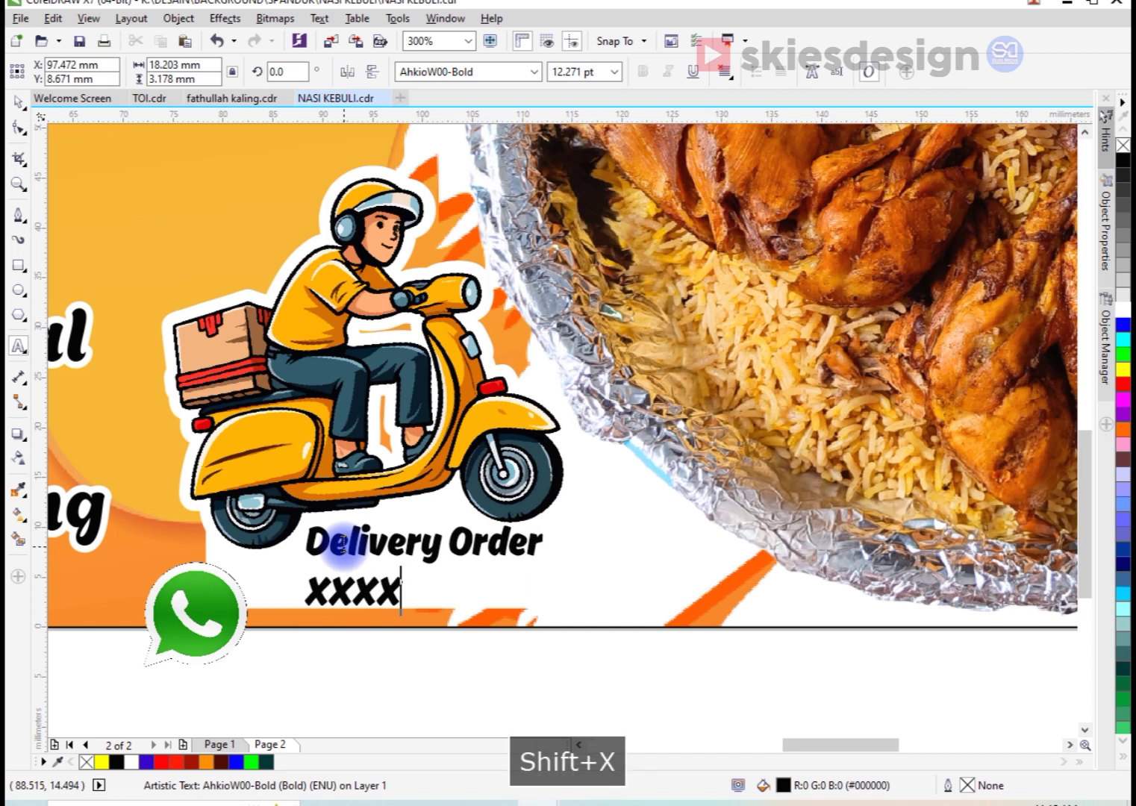
pyautogui.write('XXX')
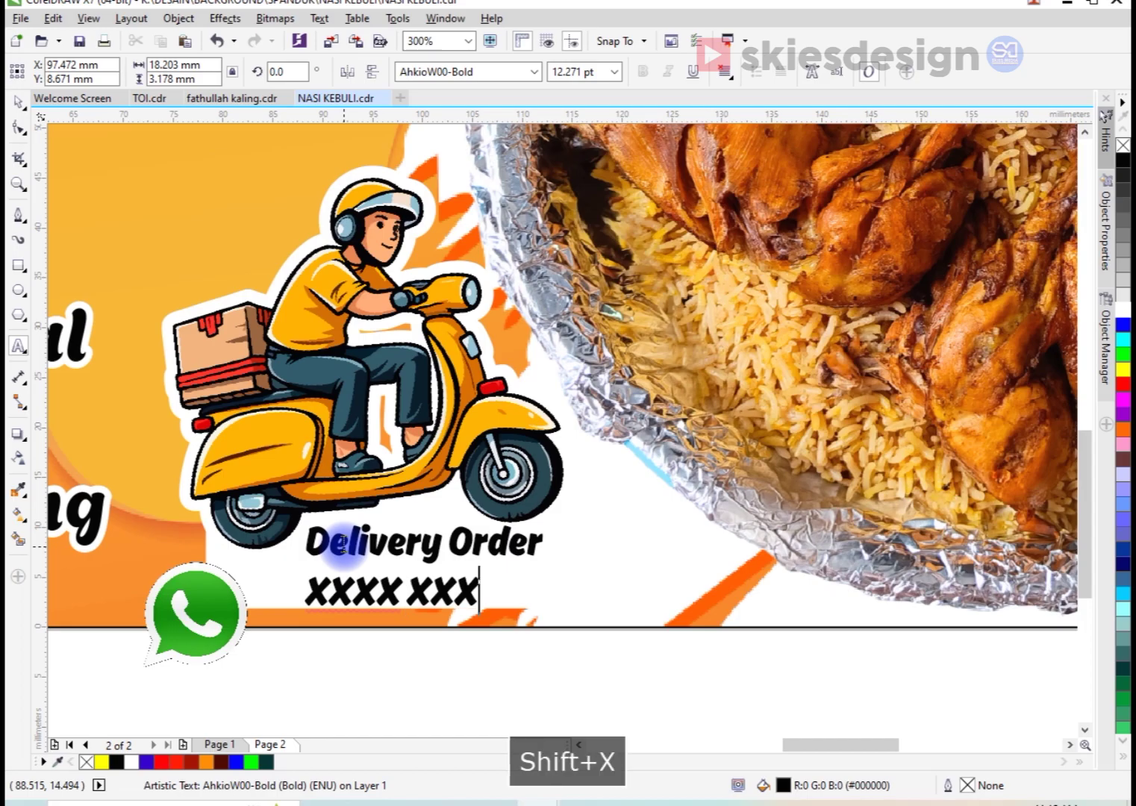
pyautogui.write('X XXXX')
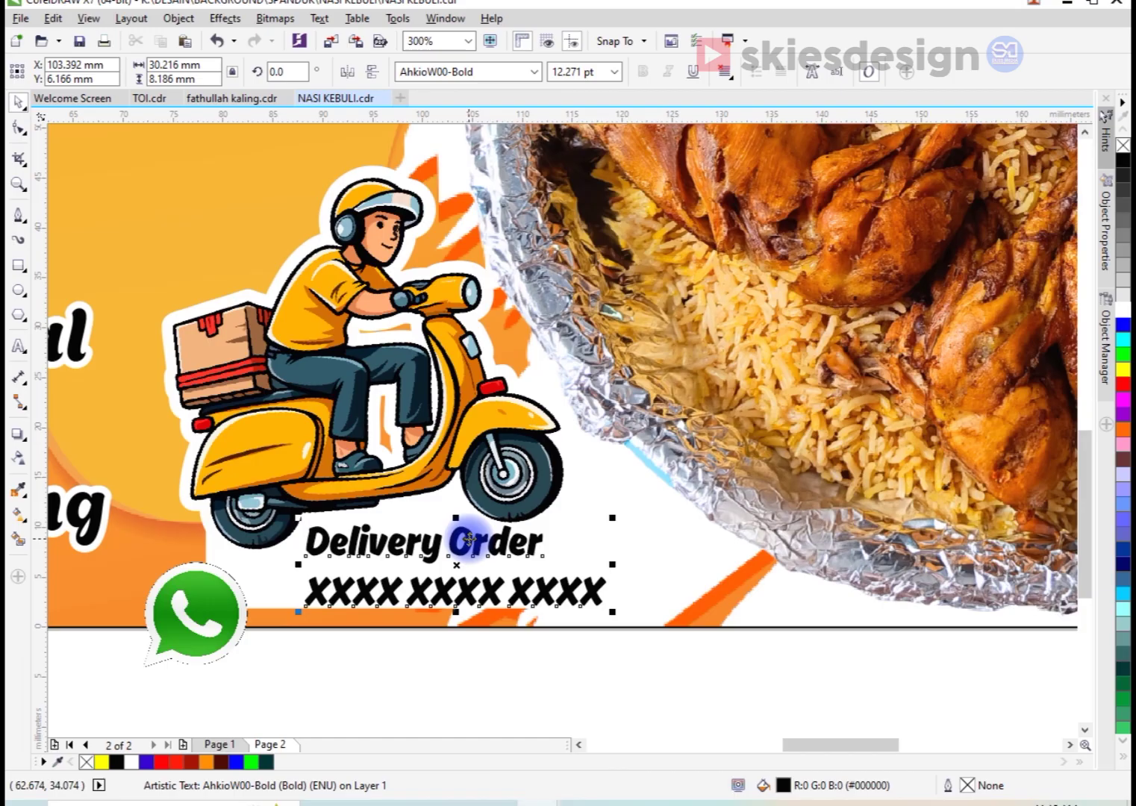
# Fit the delivery text inside the white rectangle at about 11.2 pt and break it apart into separate lines
pyautogui.moveTo(459, 538); pyautogui.dragTo(474, 532)
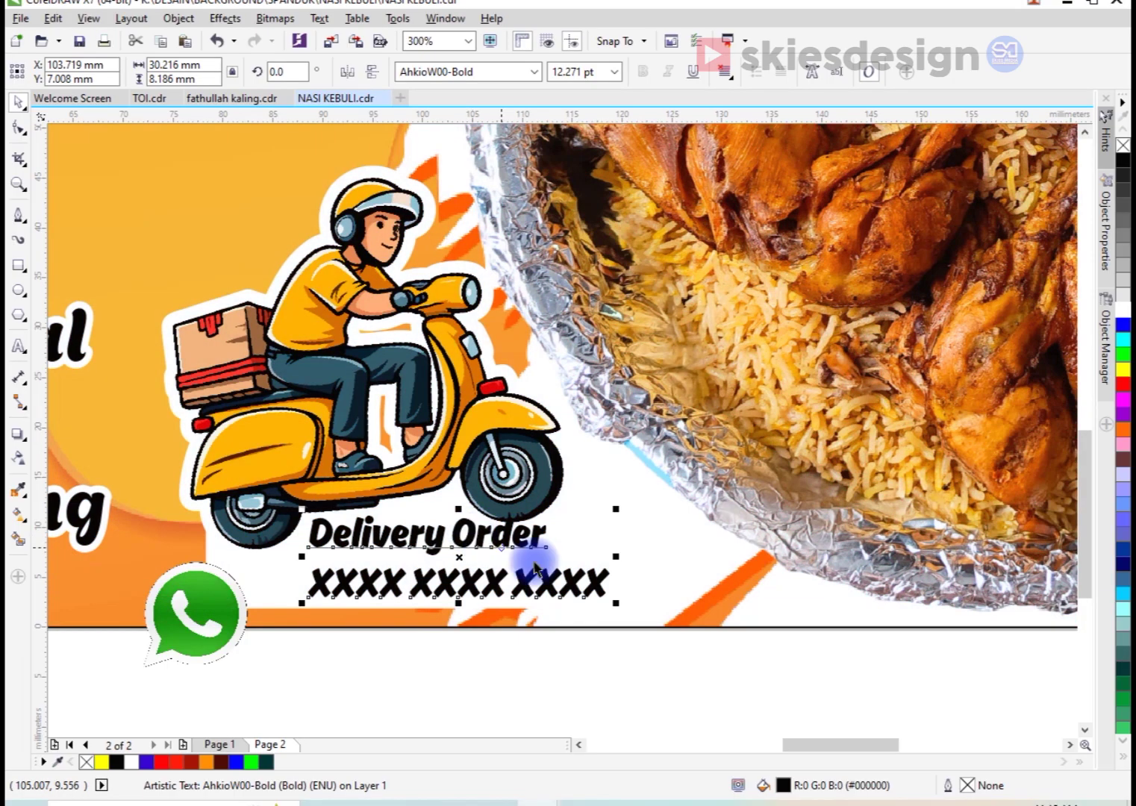
pyautogui.moveTo(611, 508); pyautogui.dragTo(569, 592)
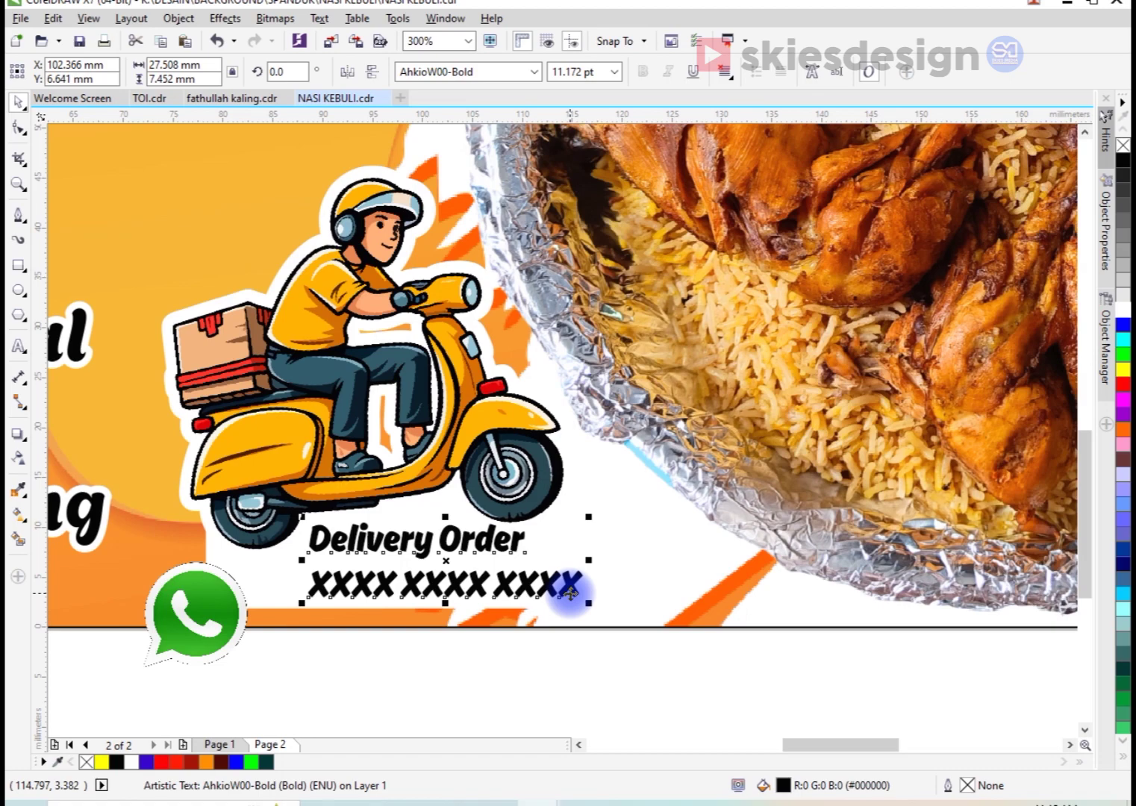
pyautogui.hotkey('ctrl', 'k')
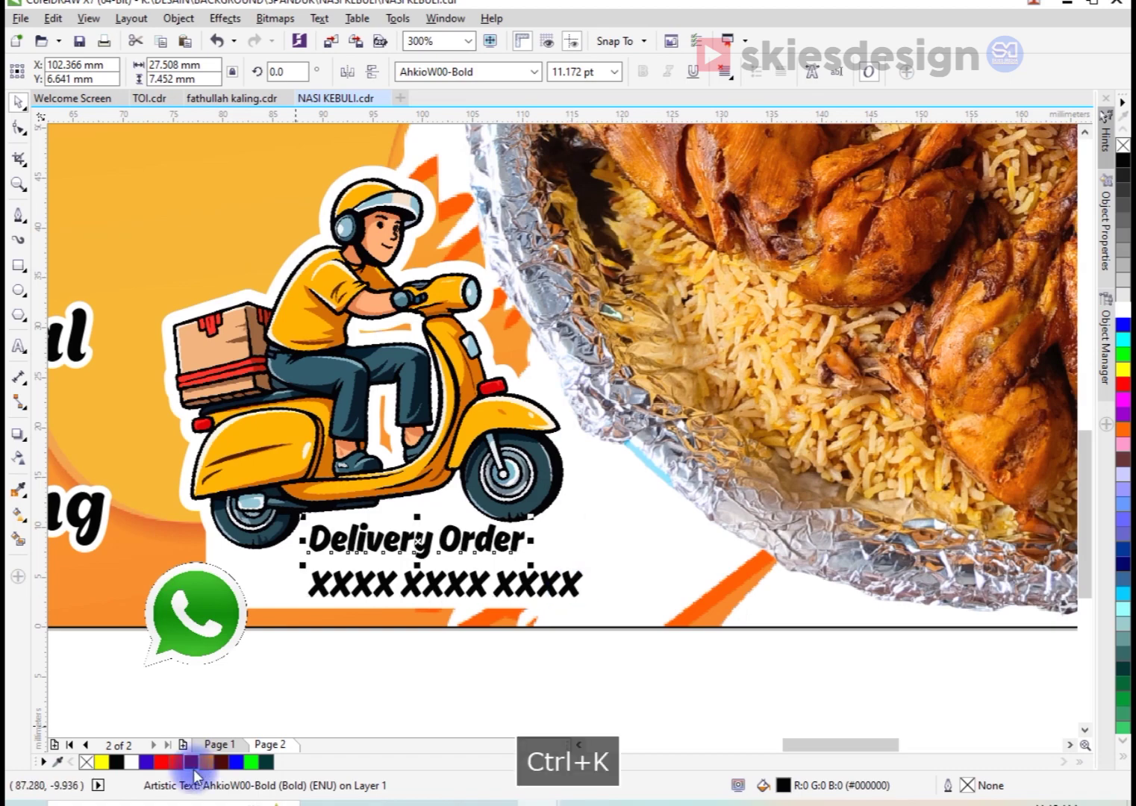
# Fill "Delivery Order" with red and the "XXXX XXXX XXXX" line with the dark green (#15940B) sampled from the WhatsApp icon
pyautogui.click(188, 761)
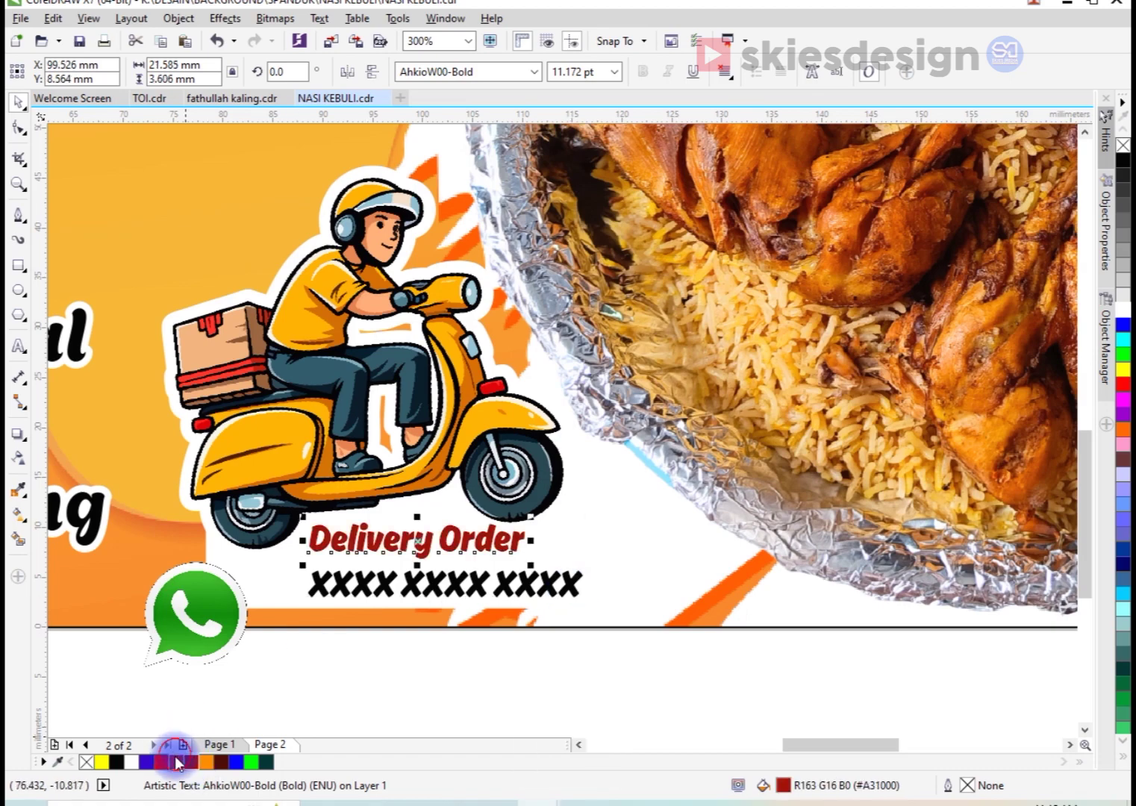
pyautogui.click(174, 758)
pyautogui.click(413, 590)
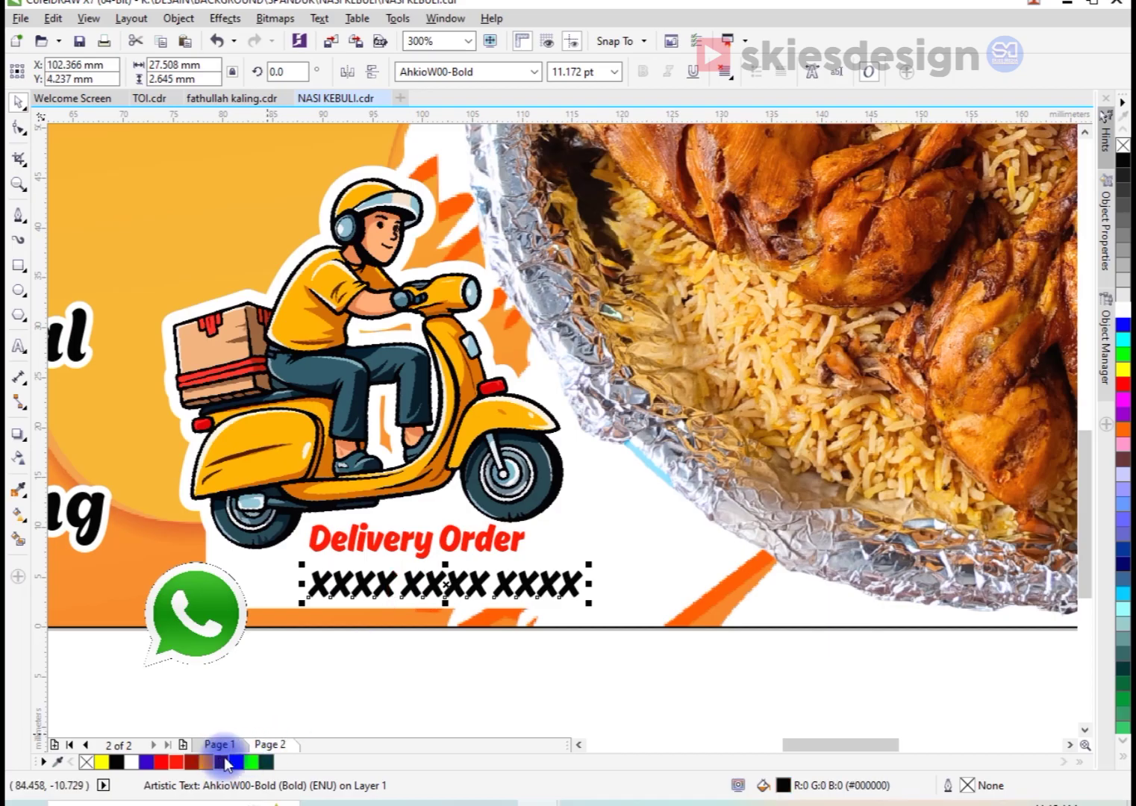
pyautogui.click(252, 763)
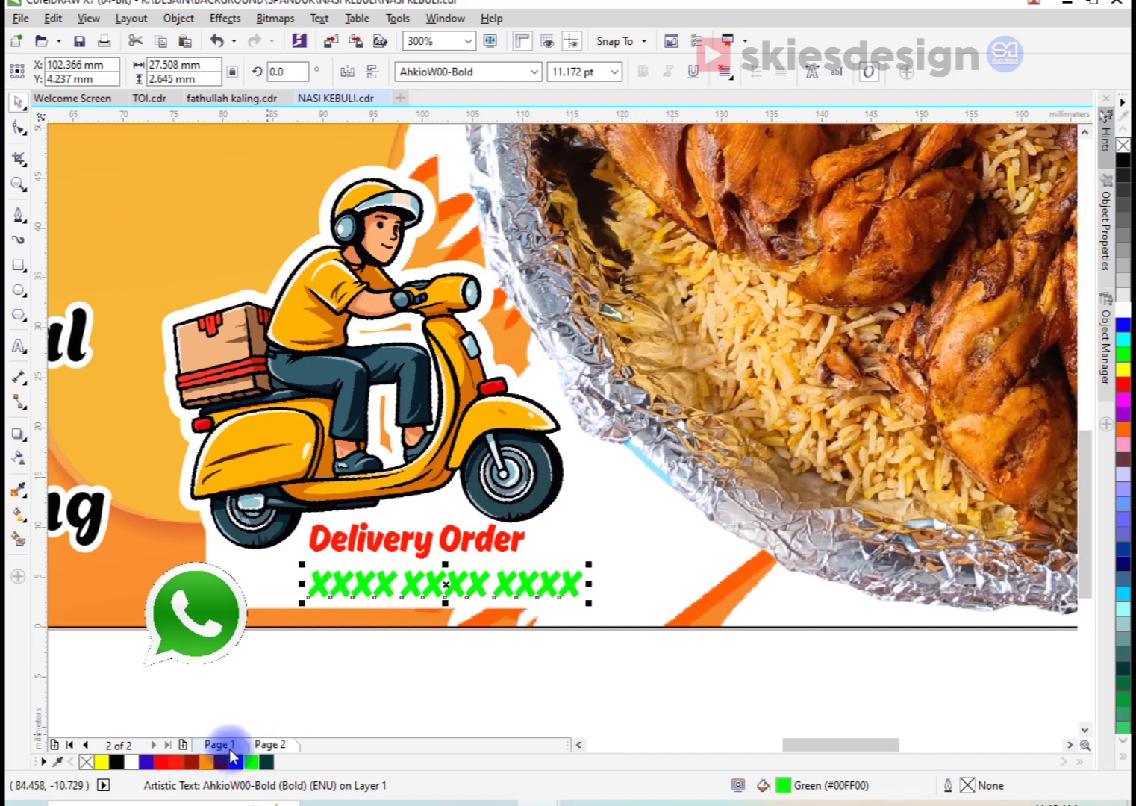
pyautogui.click(19, 491)
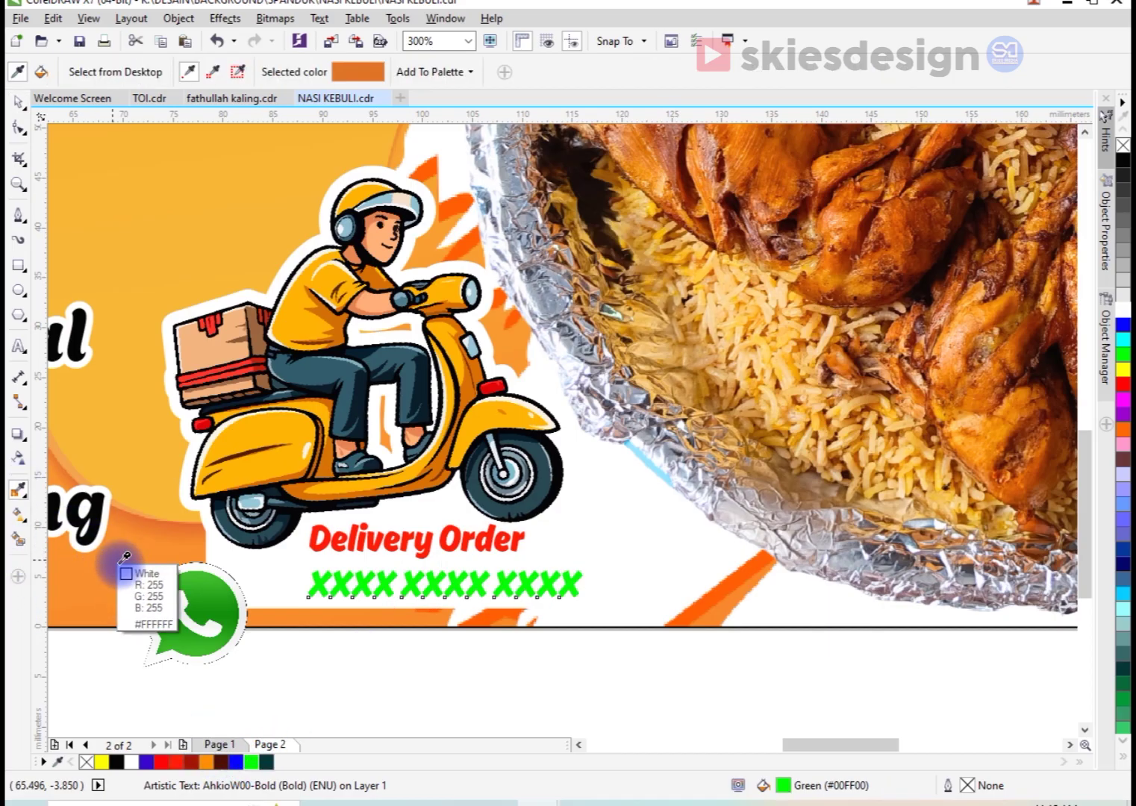
pyautogui.click(171, 598)
pyautogui.click(445, 593)
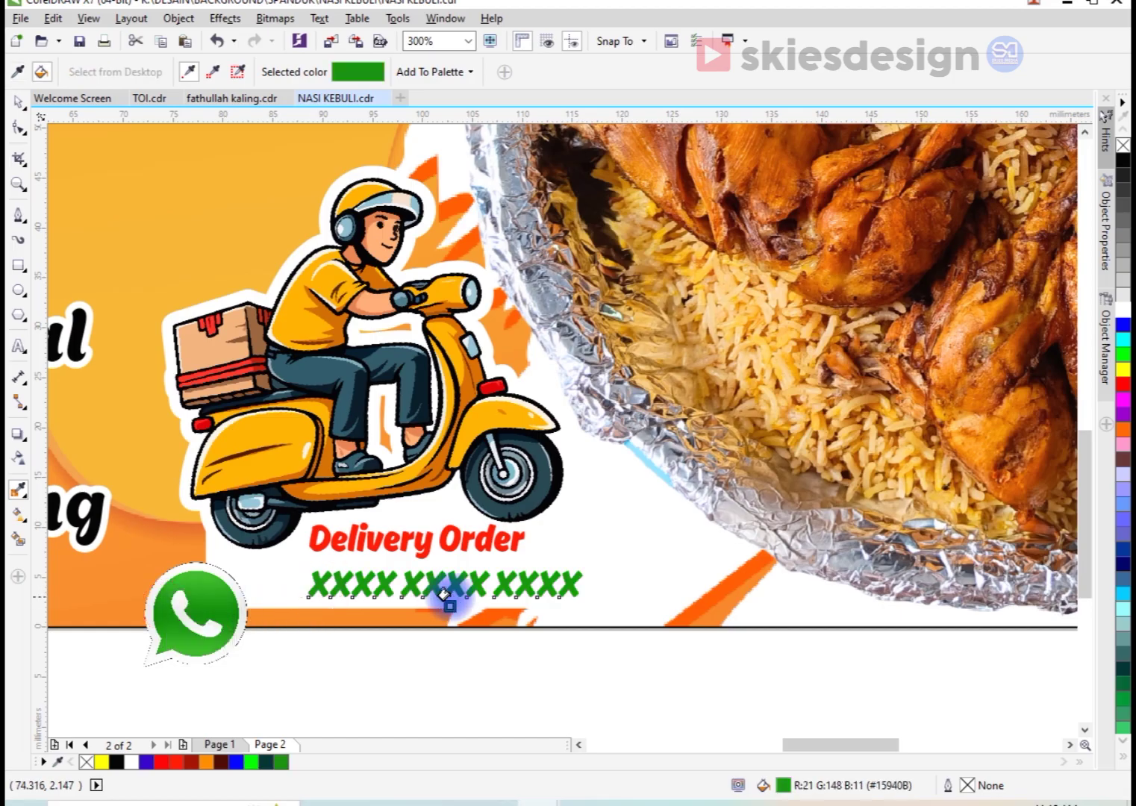
# Enlarge the "XXXX XXXX XXXX" line to about 15.1 pt and shrink the WhatsApp icon to about 5.1 mm, placing it just before the number
pyautogui.press('space')
pyautogui.moveTo(588, 556); pyautogui.dragTo(681, 543)
pyautogui.moveTo(219, 628); pyautogui.dragTo(279, 587)
pyautogui.scroll(2, 279, 587)
pyautogui.moveTo(340, 455); pyautogui.dragTo(357, 515)
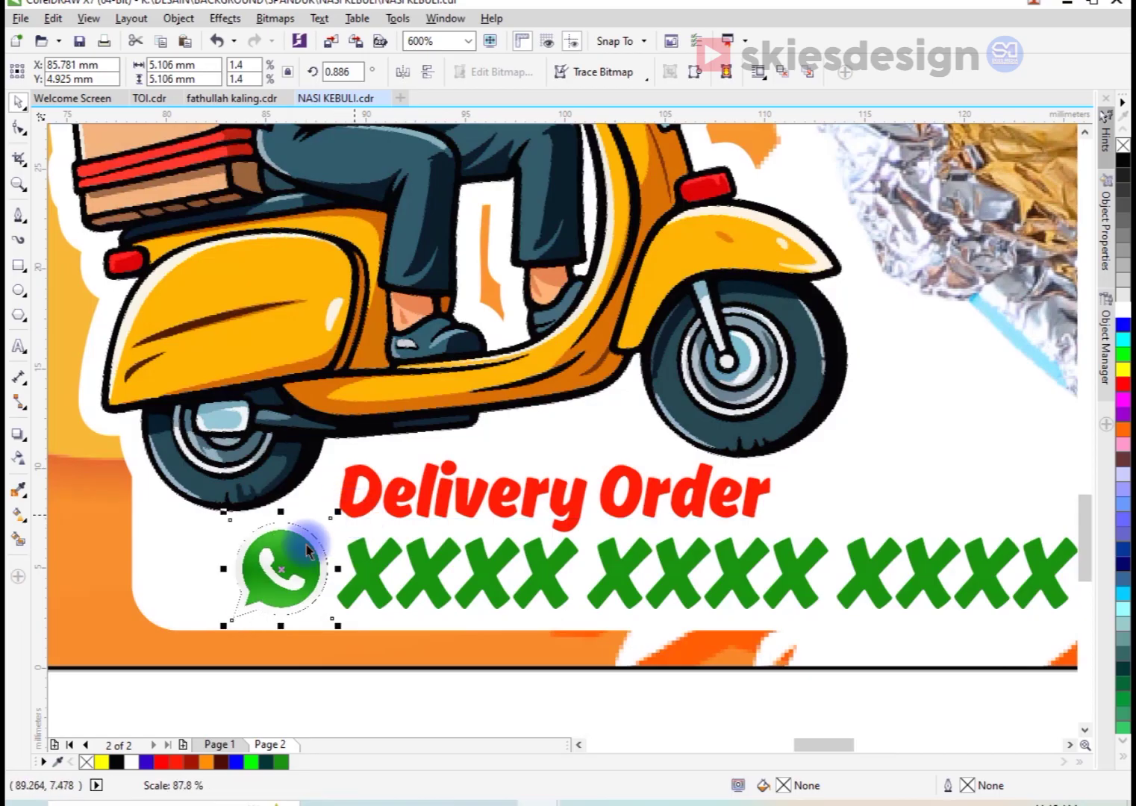
pyautogui.scroll(2, 312, 545)
pyautogui.scroll(-6, 312, 545)
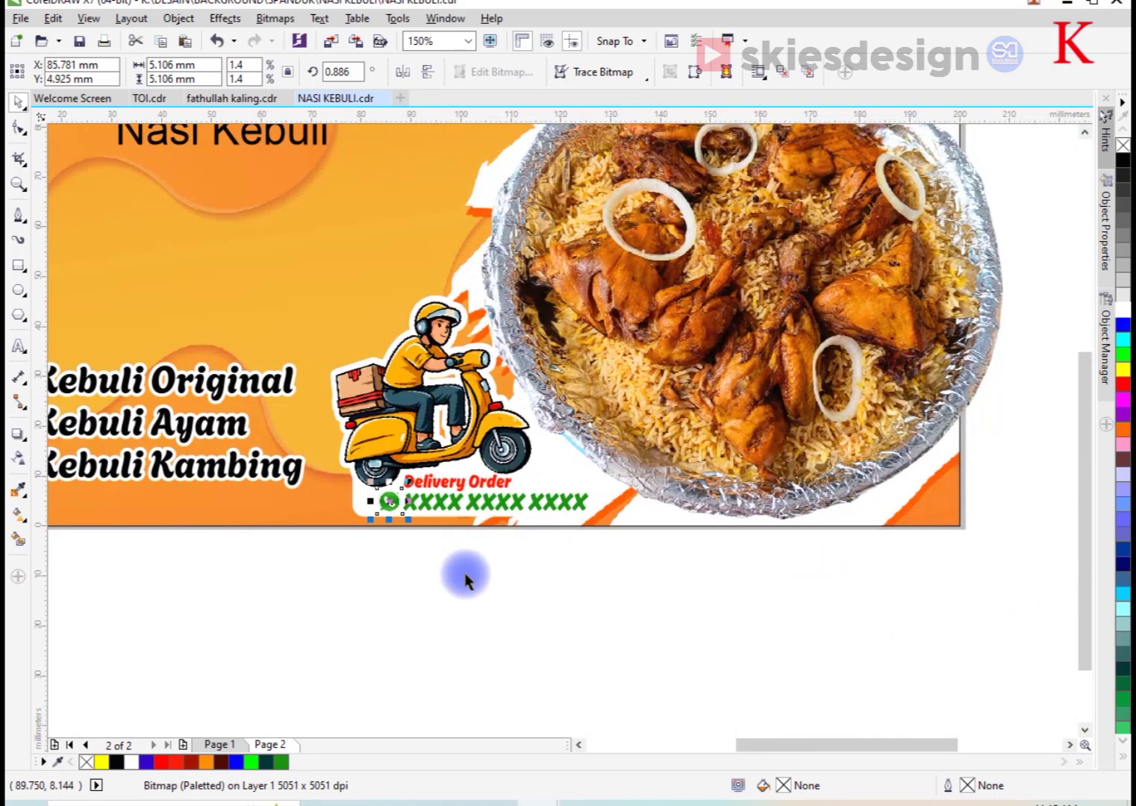
# Recolor the "XXXX XXXX XXXX" line black and deselect it
pyautogui.click(485, 502)
pyautogui.click(116, 762)
pyautogui.click(558, 558)
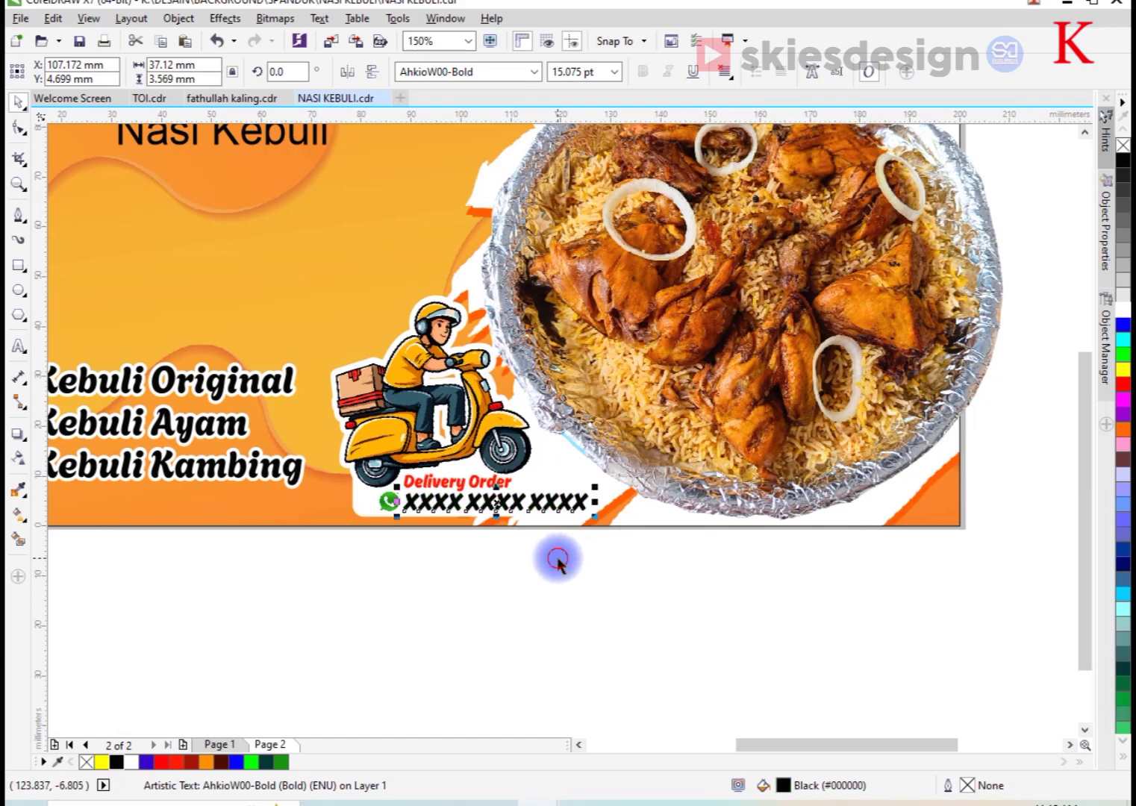
# Enlarge the scooter, white rectangle, WhatsApp icon and delivery text together by about 5% to 55.2 mm wide, and nudge them into place
pyautogui.click(326, 566)
pyautogui.moveTo(326, 565); pyautogui.dragTo(607, 272)
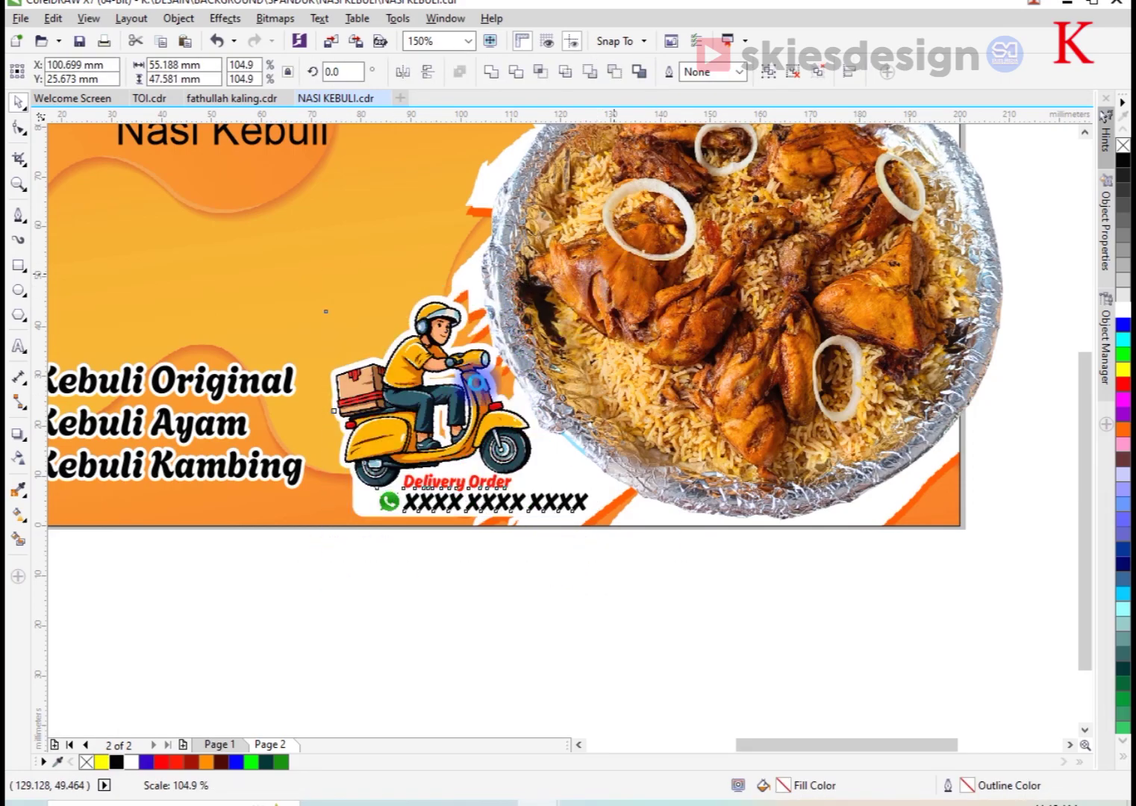
pyautogui.scroll(2, 437, 432)
pyautogui.moveTo(437, 432); pyautogui.dragTo(452, 478)
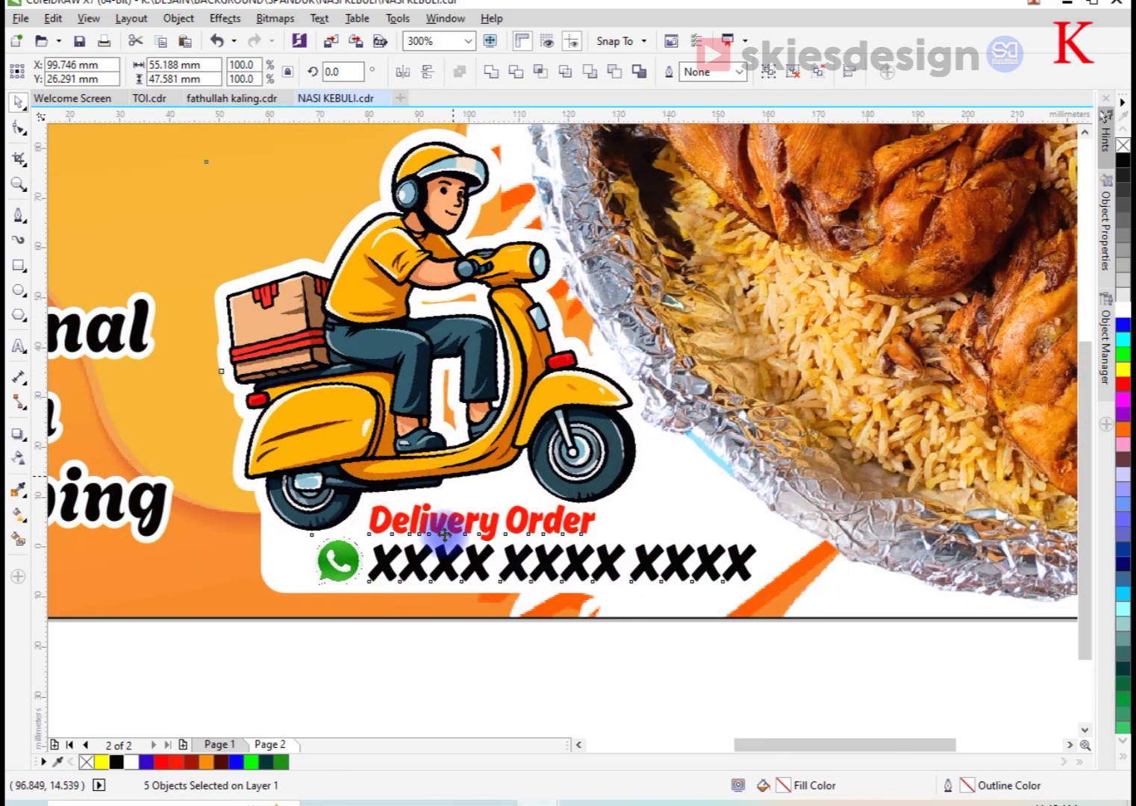
pyautogui.scroll(-2, 444, 532)
pyautogui.press('Escape')
# Set the "Nasi Kebuli" title in Agbalumo, enlarge it to about 46.6 pt and place it above the menu list
pyautogui.scroll(2, 481, 439)
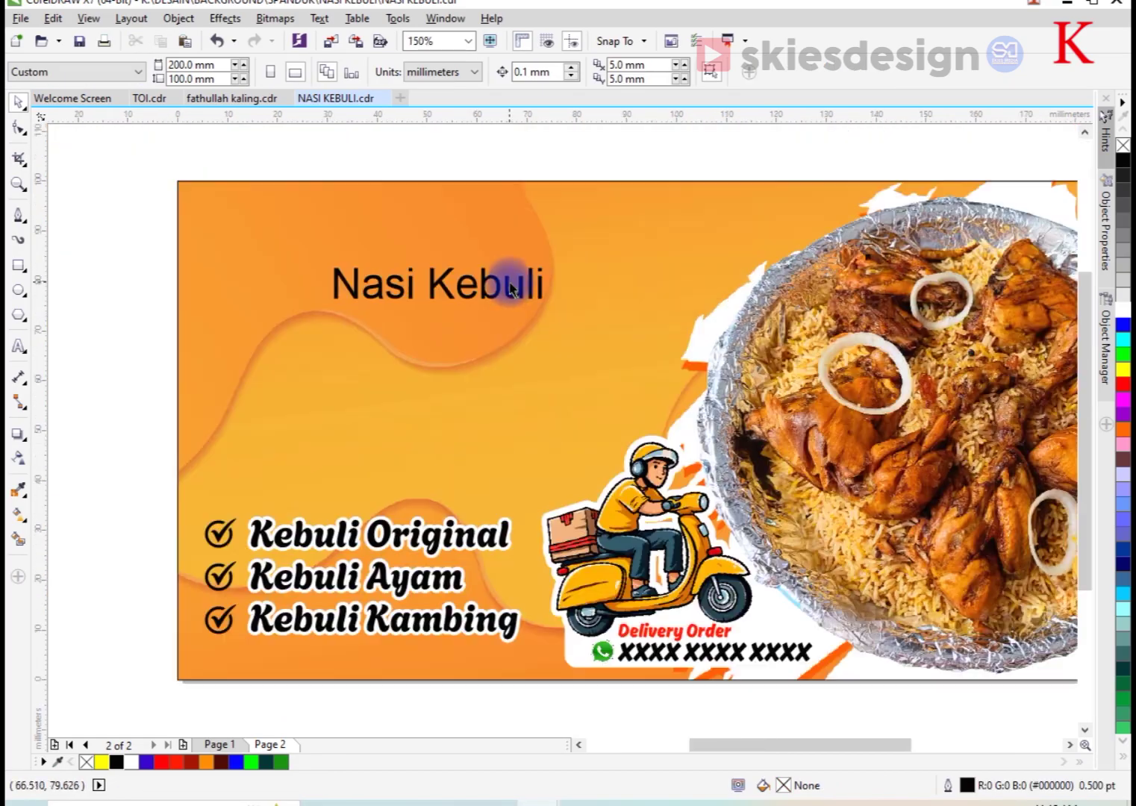
pyautogui.click(500, 284)
pyautogui.click(534, 72)
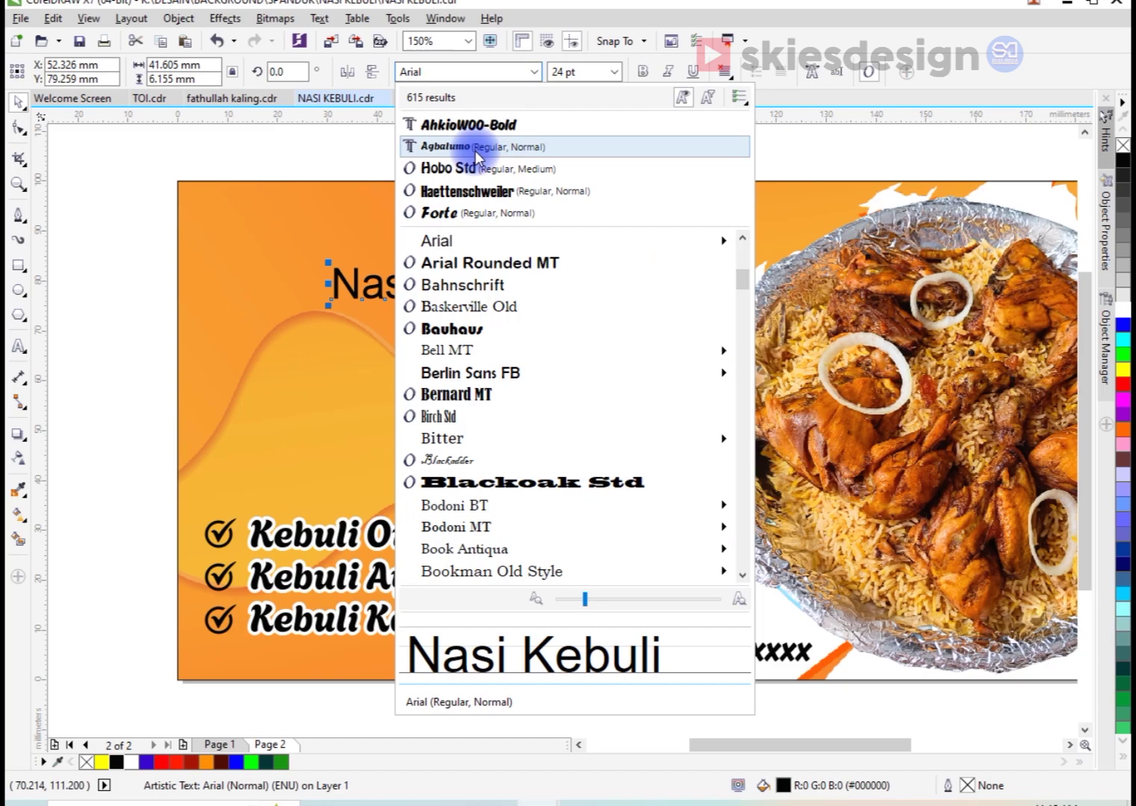
pyautogui.click(475, 151)
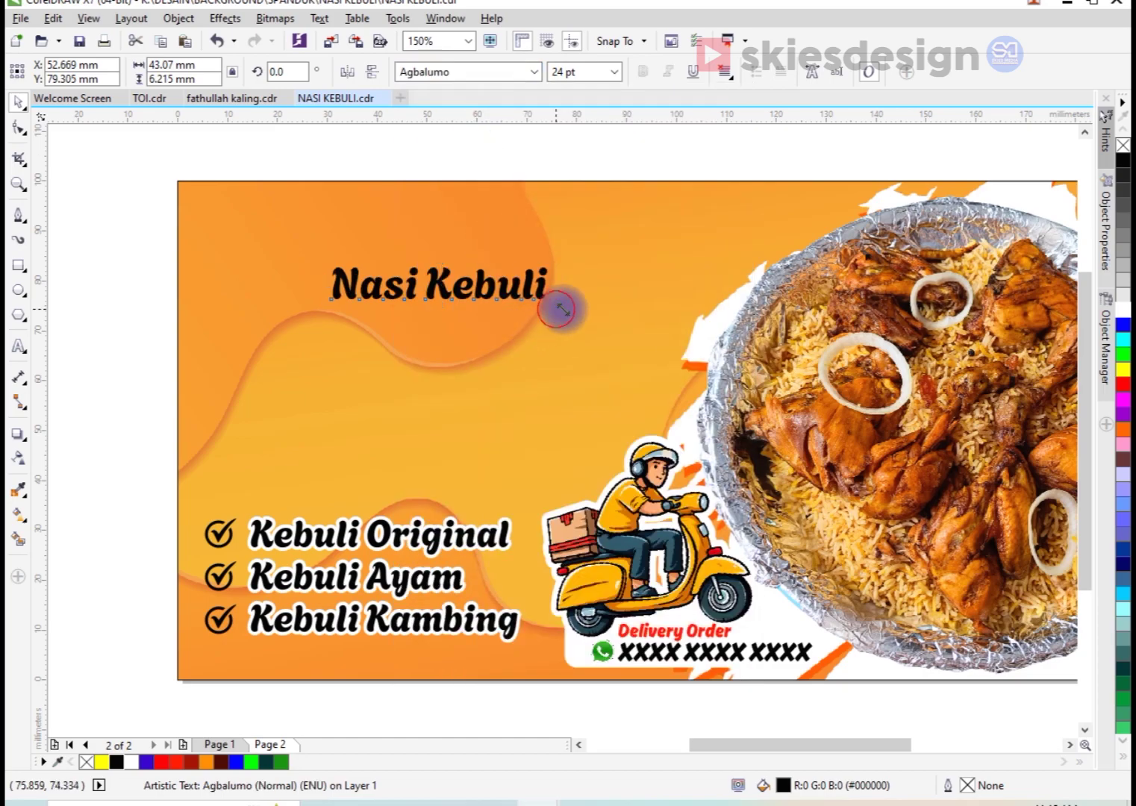
pyautogui.moveTo(556, 308); pyautogui.dragTo(756, 335)
pyautogui.moveTo(689, 295); pyautogui.dragTo(586, 266)
pyautogui.click(586, 266)
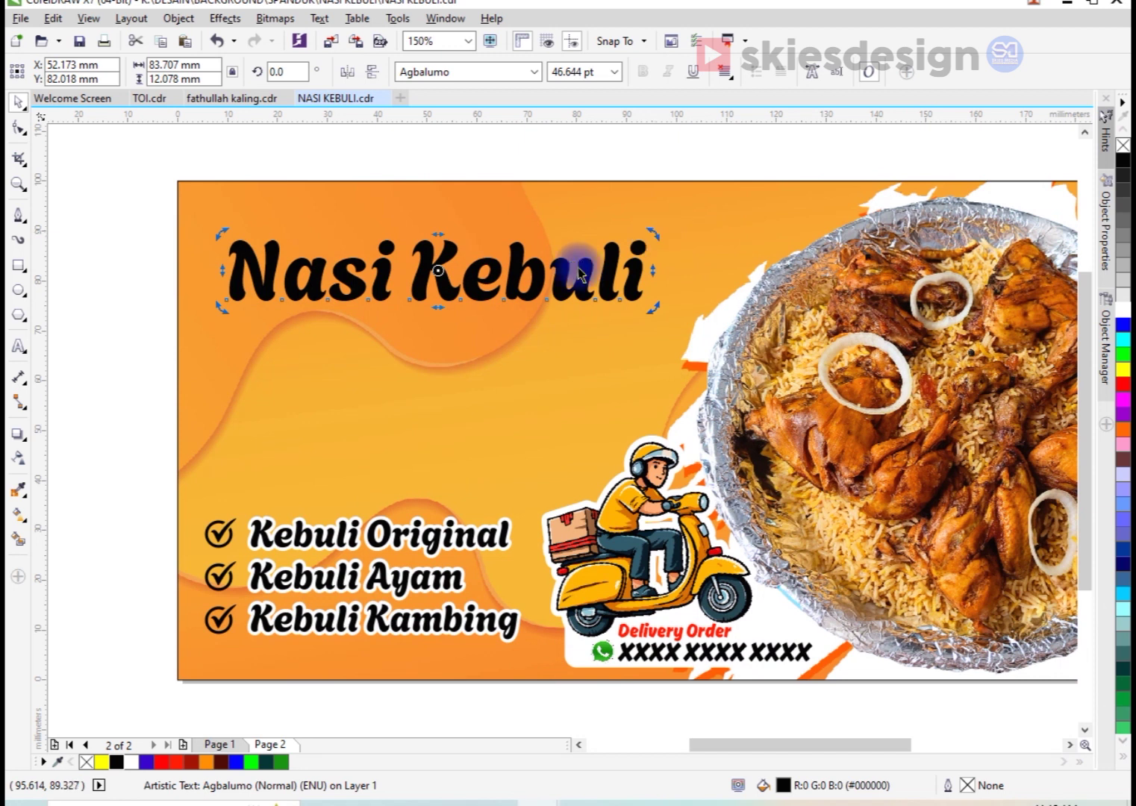
# Split the "Nasi Kebuli" title into two lines, with "Kebuli" below "Nasi"
pyautogui.click(19, 345)
pyautogui.click(409, 274)
pyautogui.press('Return')
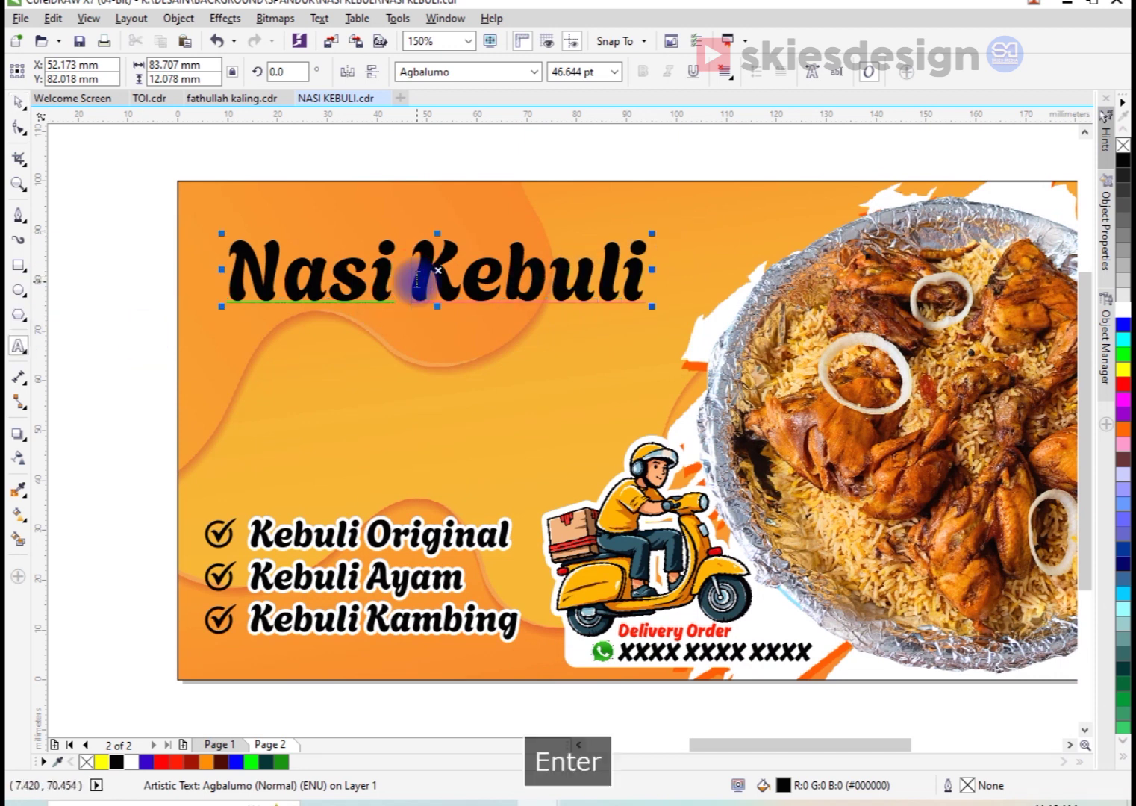
# Enlarge the two-line title to about 82 pt and rotate it about 5.5° so it slants upward
pyautogui.press('space')
pyautogui.moveTo(469, 372); pyautogui.dragTo(618, 473)
pyautogui.click(601, 407)
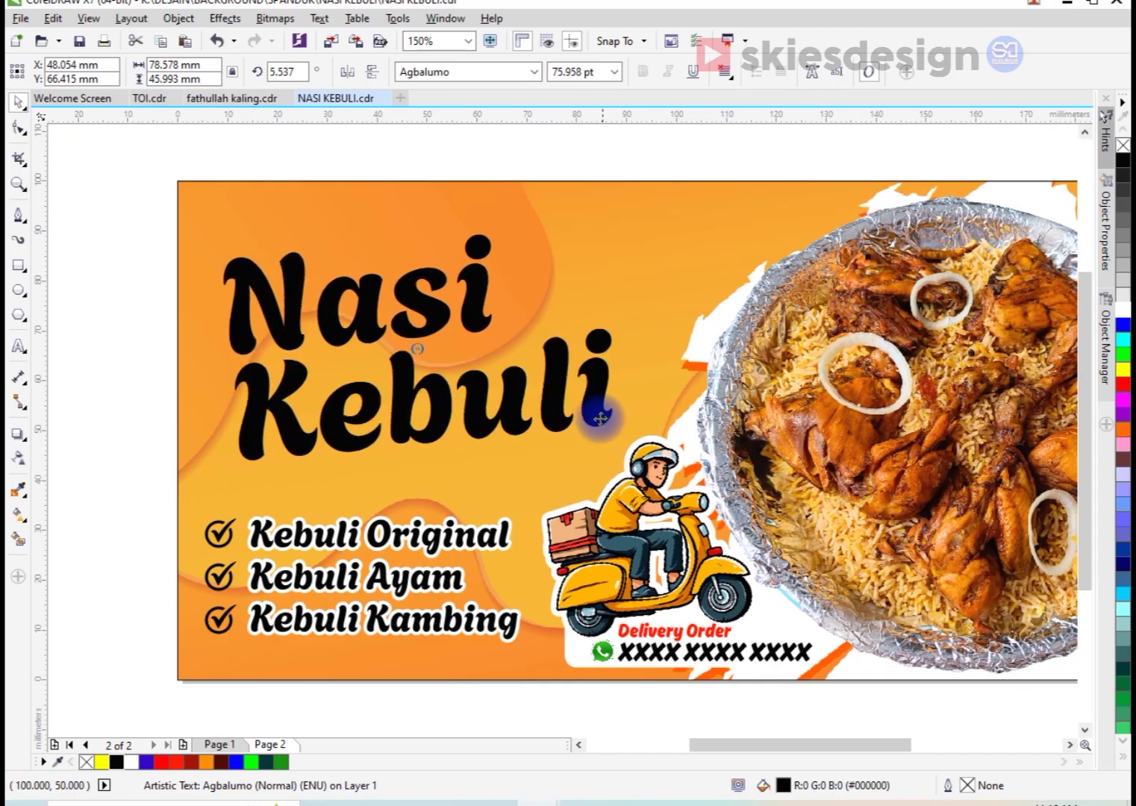
pyautogui.moveTo(618, 230); pyautogui.dragTo(658, 205)
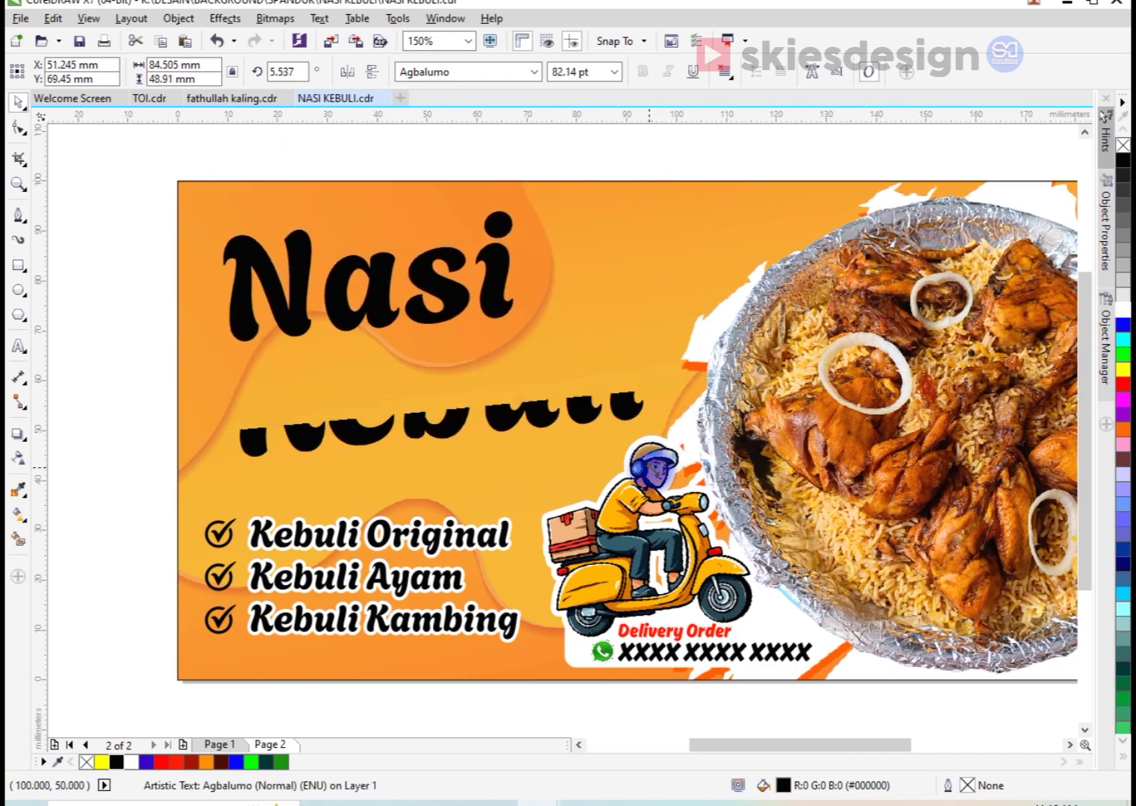
# Add a yellow outside contour of about 1.07 mm around the title and break the contour group apart
pyautogui.scroll(3, 296, 245)
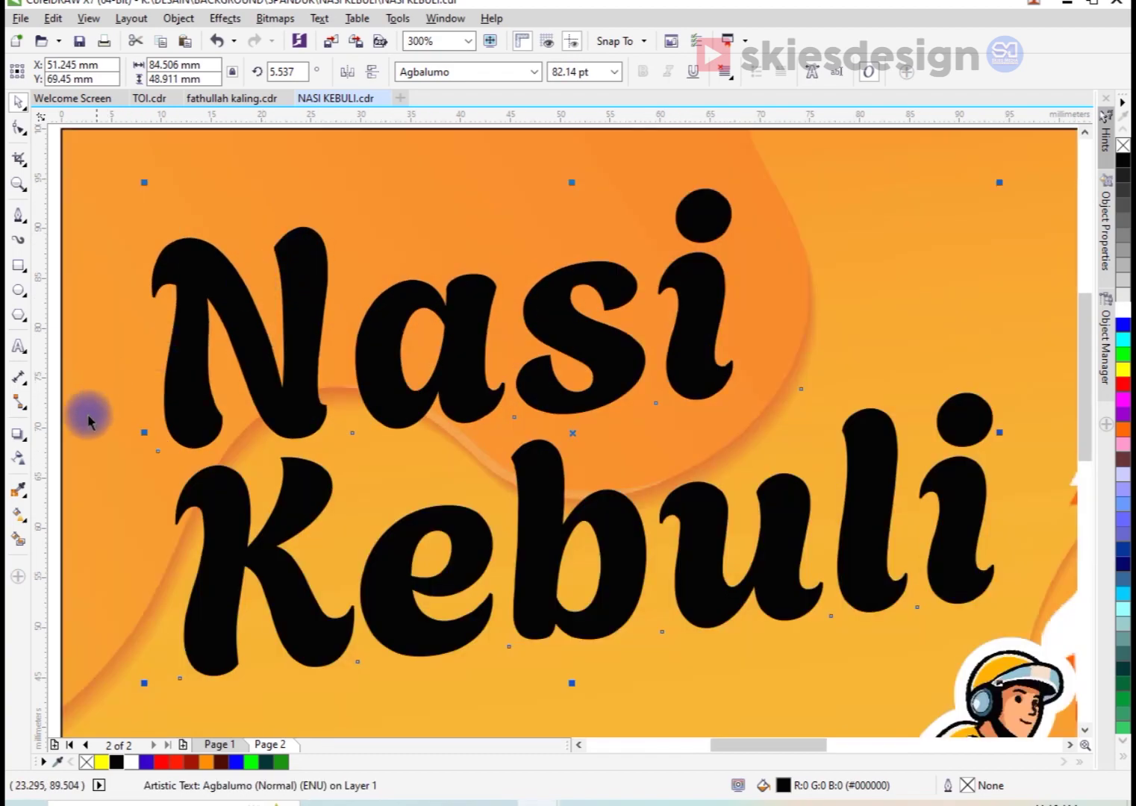
pyautogui.click(18, 433)
pyautogui.click(81, 453)
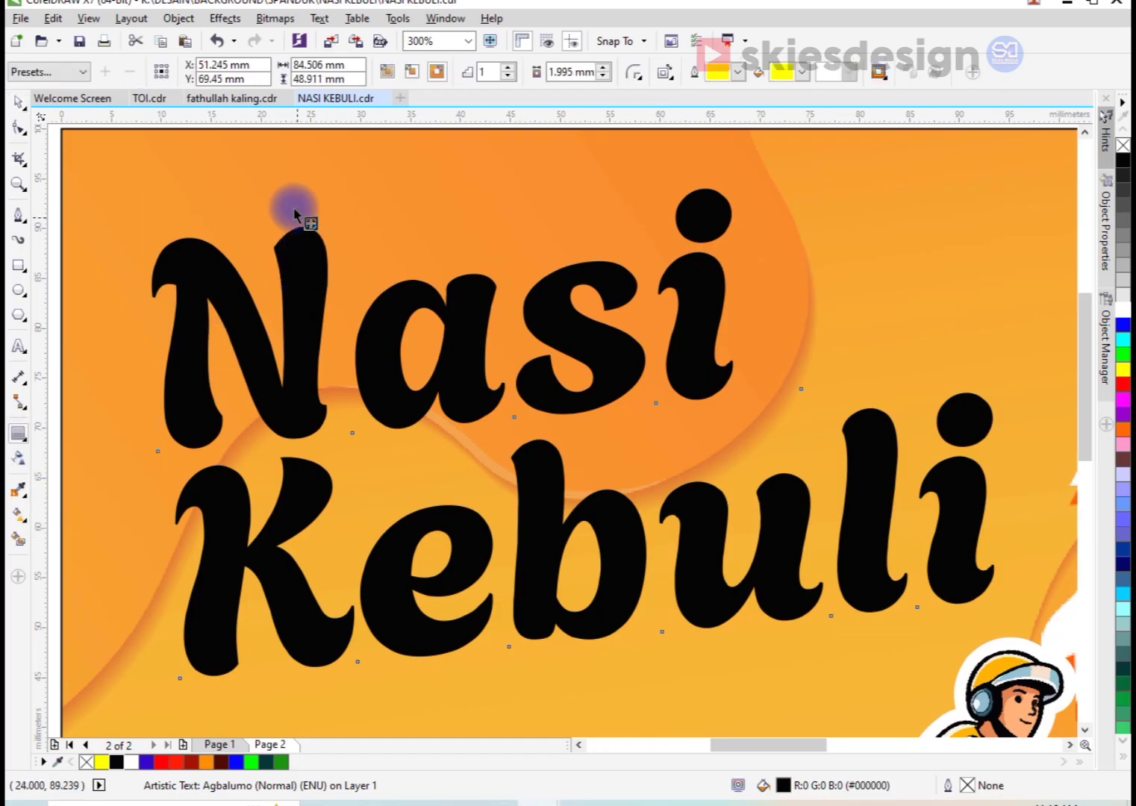
pyautogui.moveTo(288, 179); pyautogui.dragTo(295, 183)
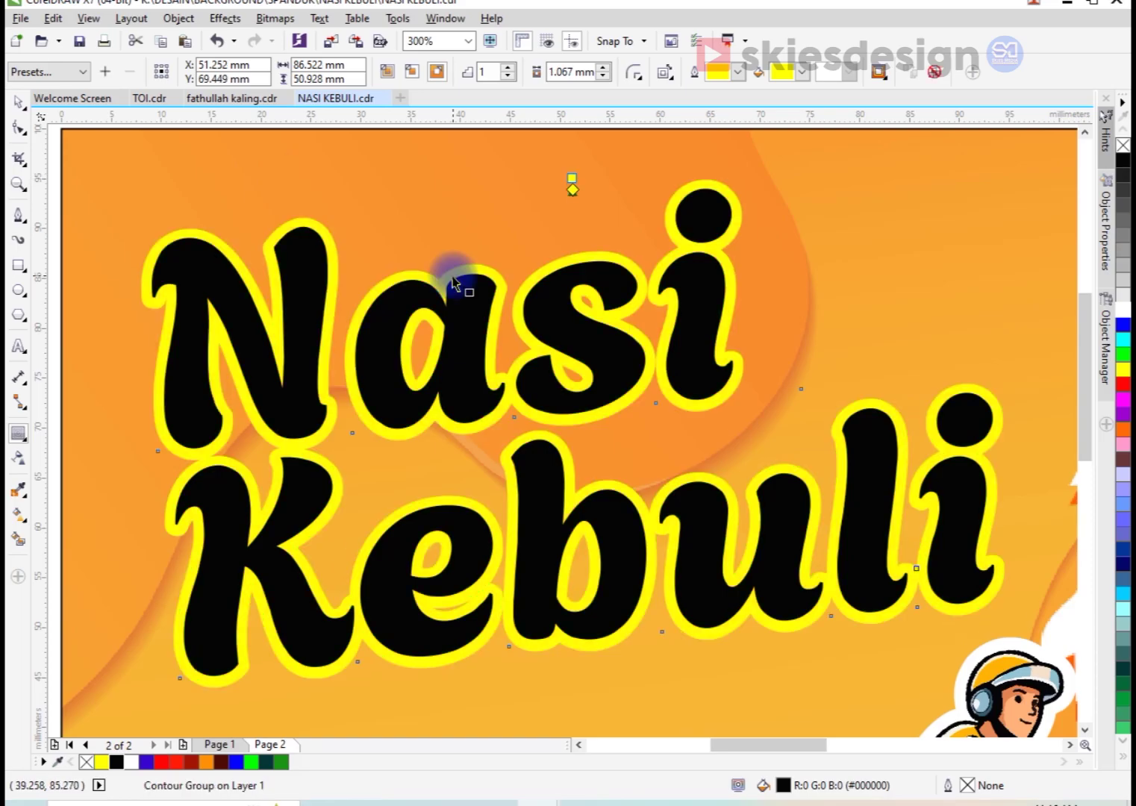
pyautogui.rightClick(480, 275)
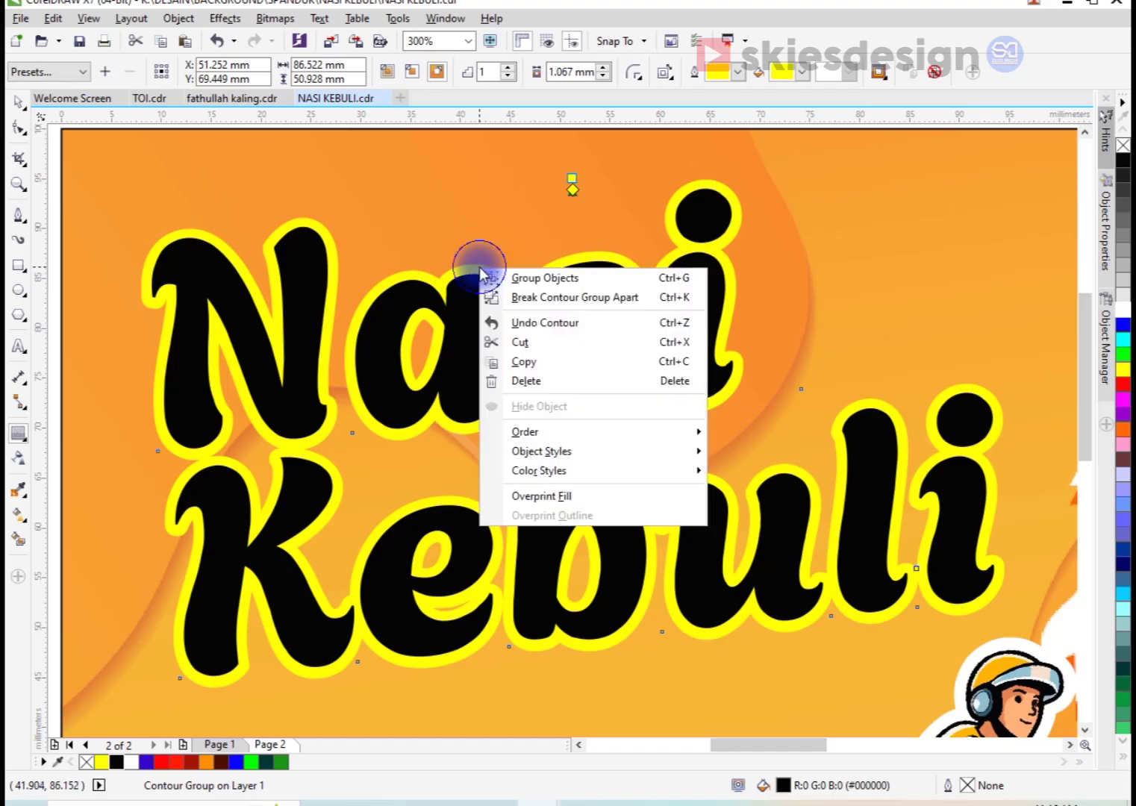
pyautogui.click(499, 295)
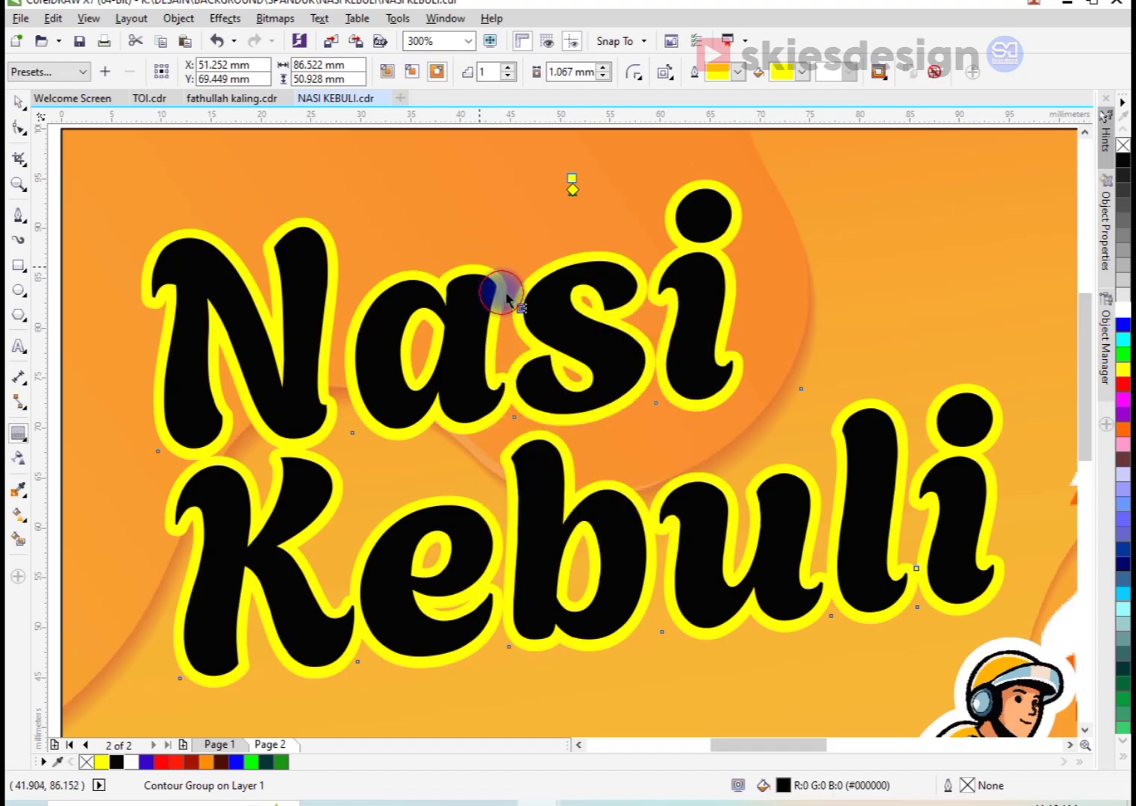
# Add a one-step outside contour of about 0.72 mm around the yellow outline and fill it with light lavender (#CCCCFF)
pyautogui.click(363, 226)
pyautogui.click(317, 223)
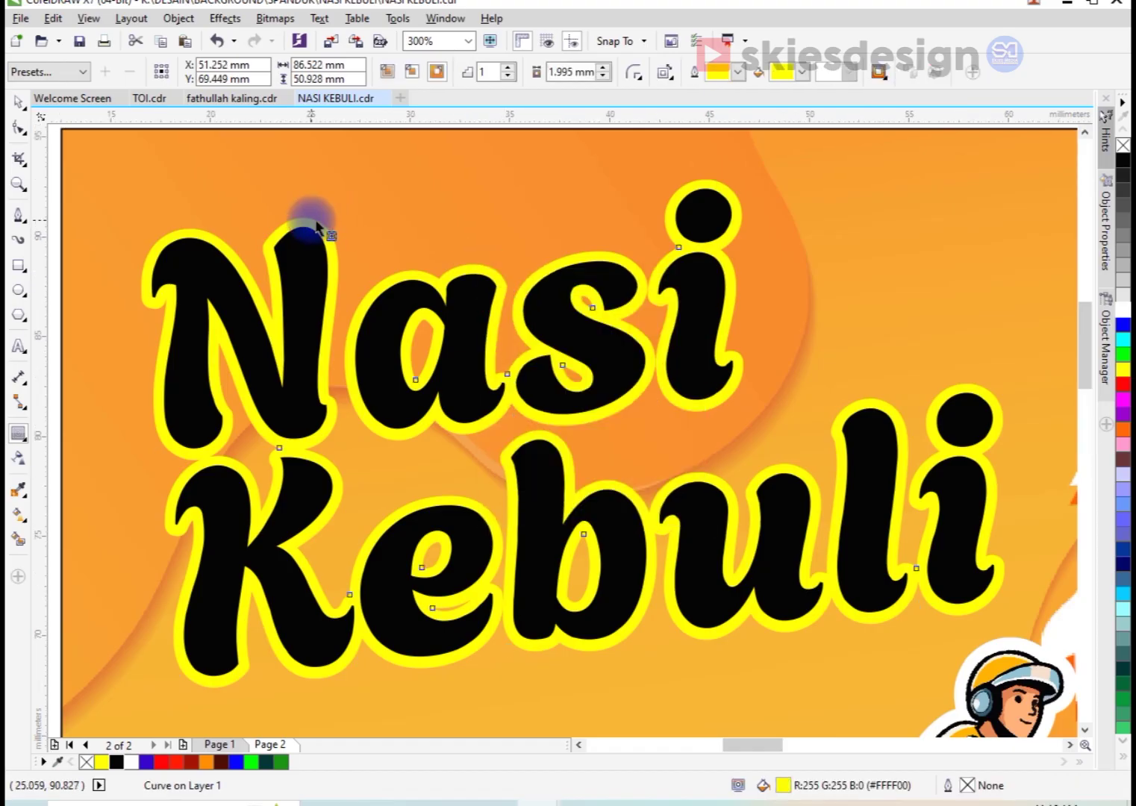
pyautogui.scroll(2, 314, 224)
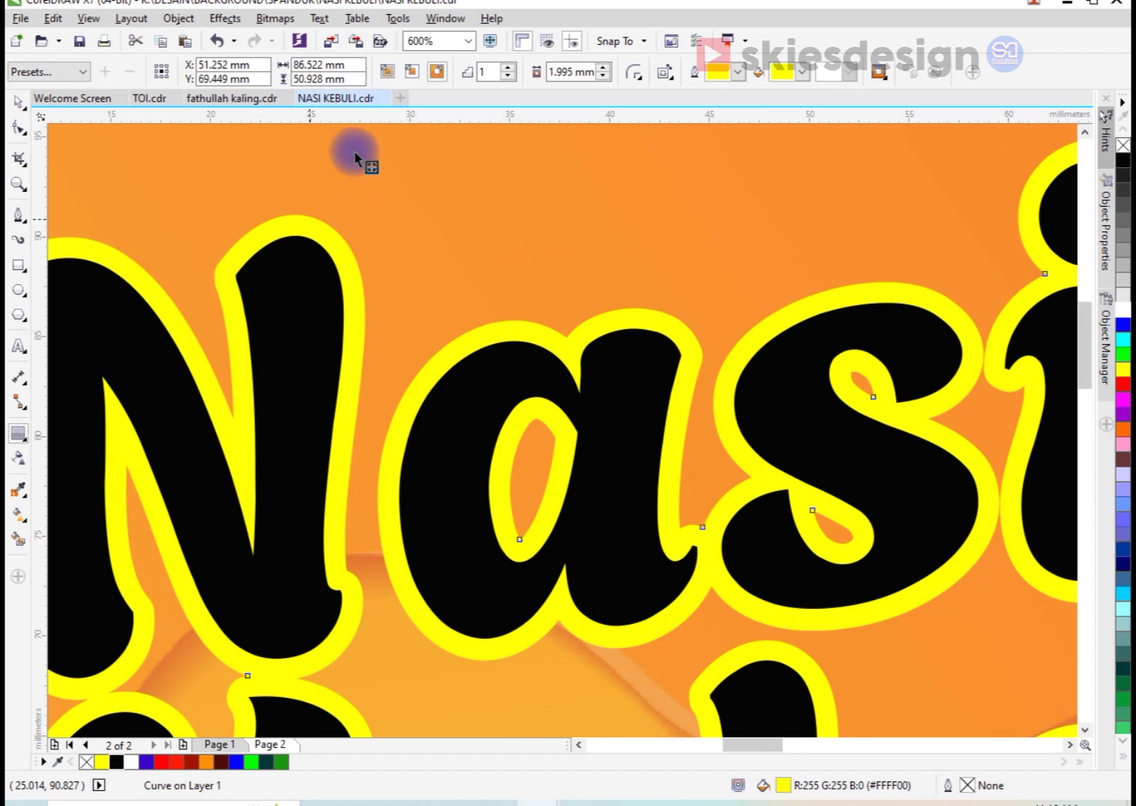
pyautogui.moveTo(362, 233); pyautogui.dragTo(378, 313)
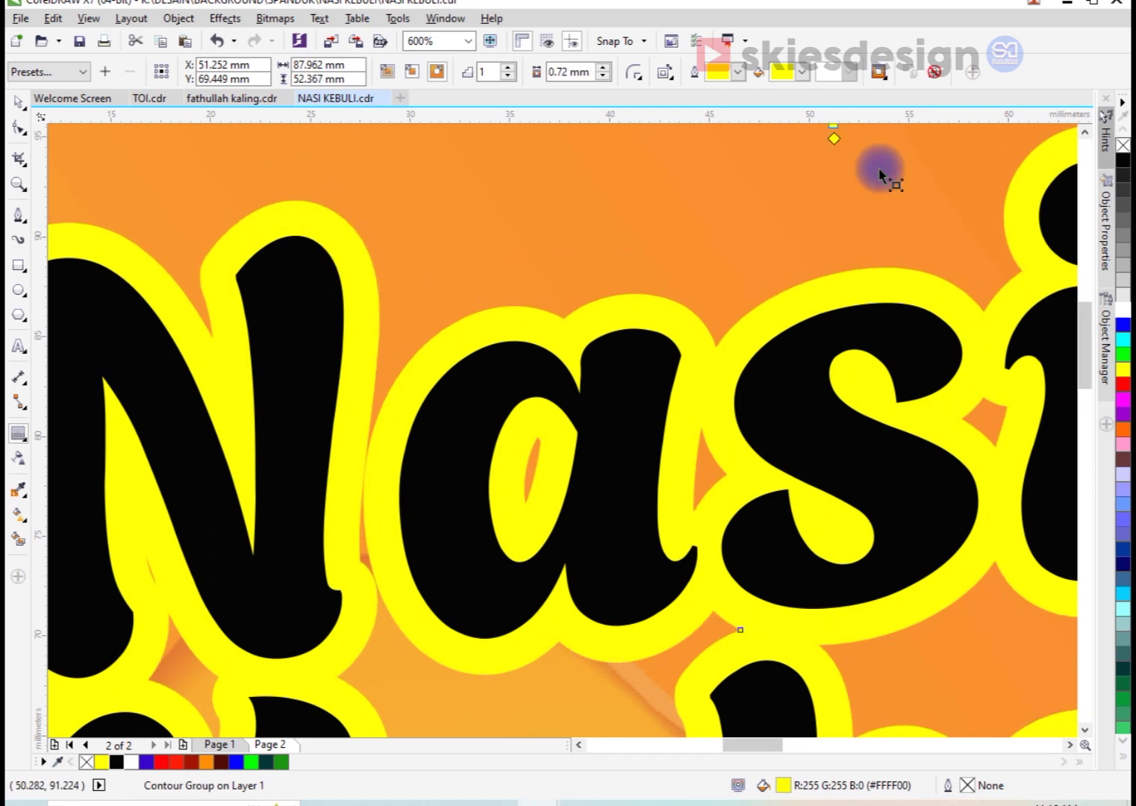
pyautogui.click(802, 74)
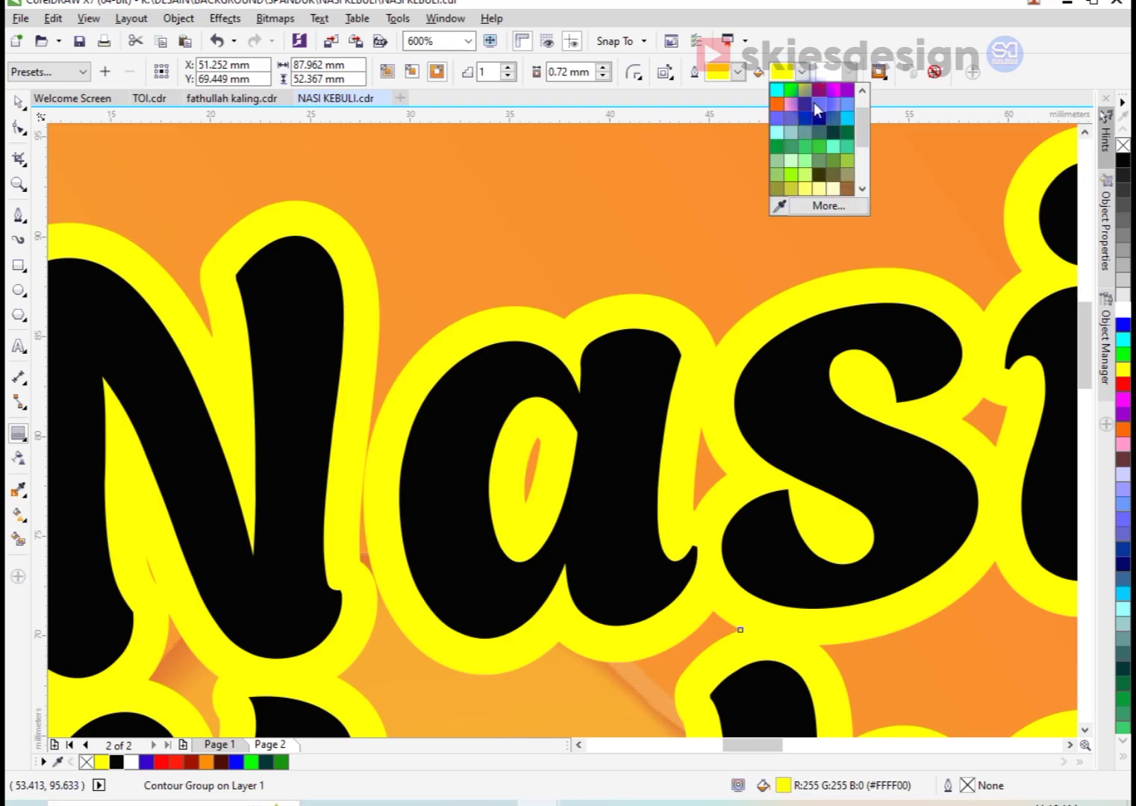
pyautogui.click(486, 301)
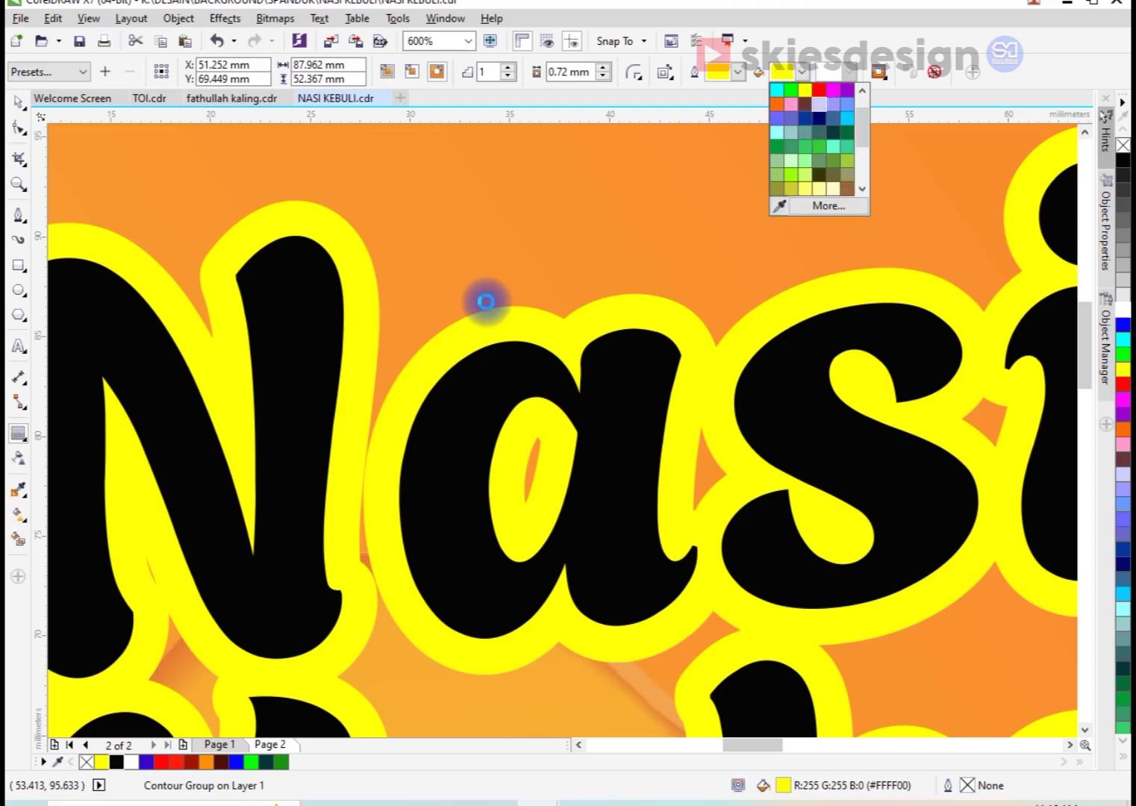
# Widen the lavender contour's offset to about 1.0 mm
pyautogui.scroll(-2, 487, 303)
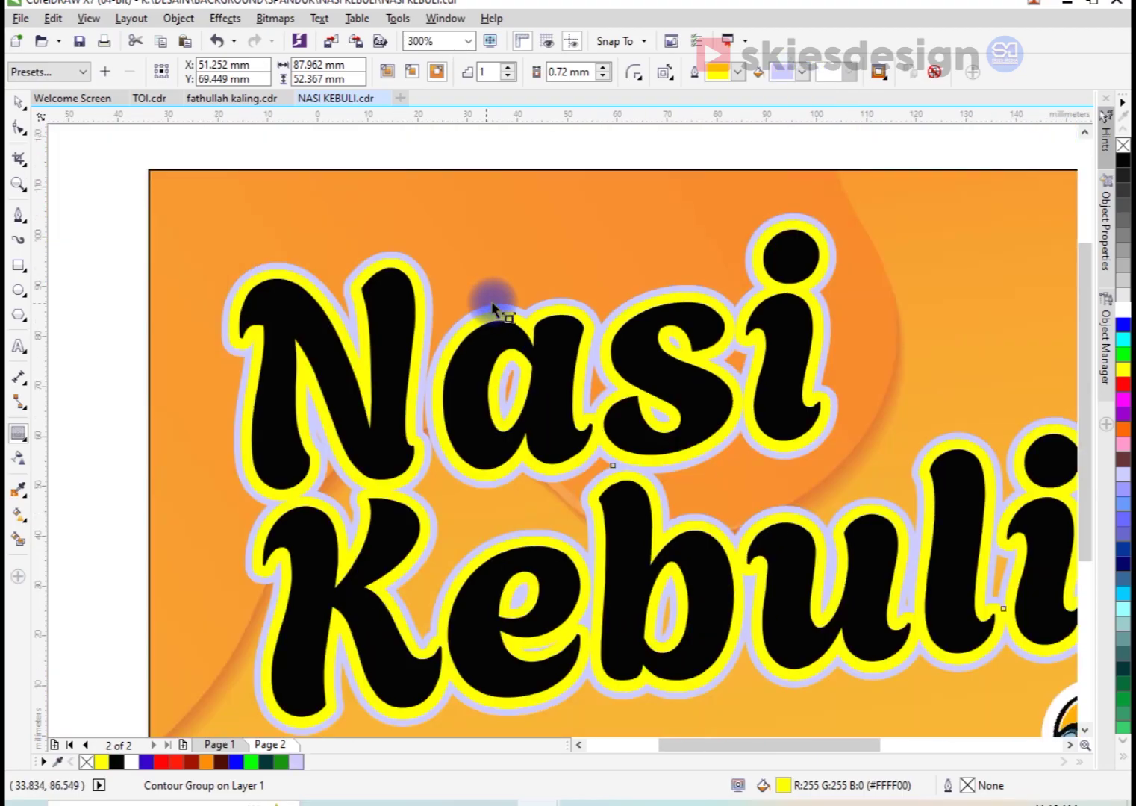
pyautogui.scroll(-1, 550, 271)
pyautogui.scroll(1, 585, 251)
pyautogui.scroll(1, 585, 252)
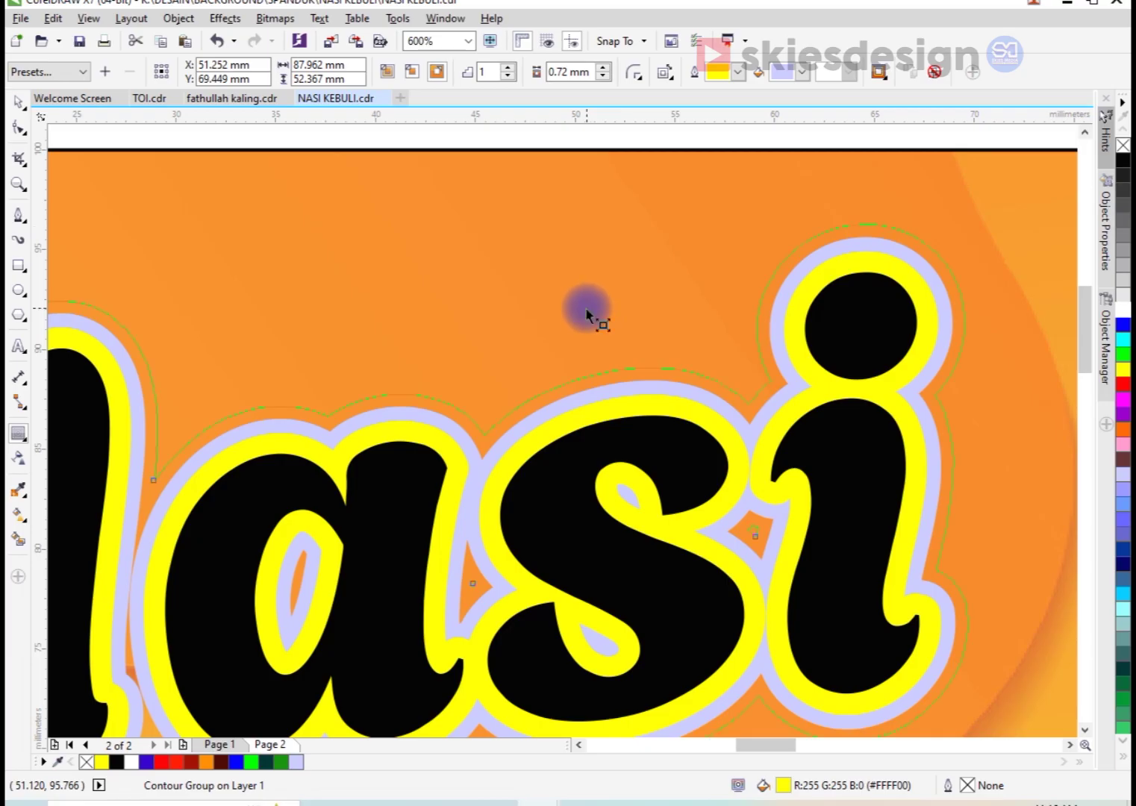
pyautogui.moveTo(587, 315); pyautogui.dragTo(590, 311)
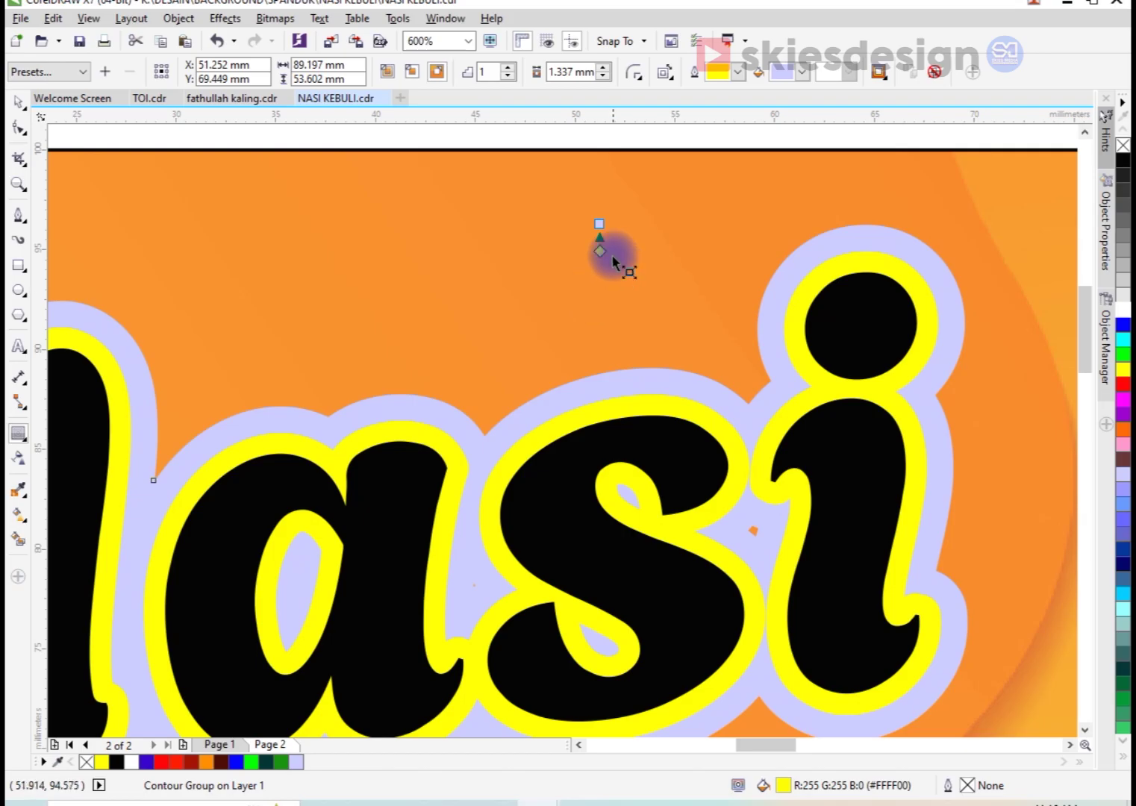
pyautogui.scroll(2, 619, 261)
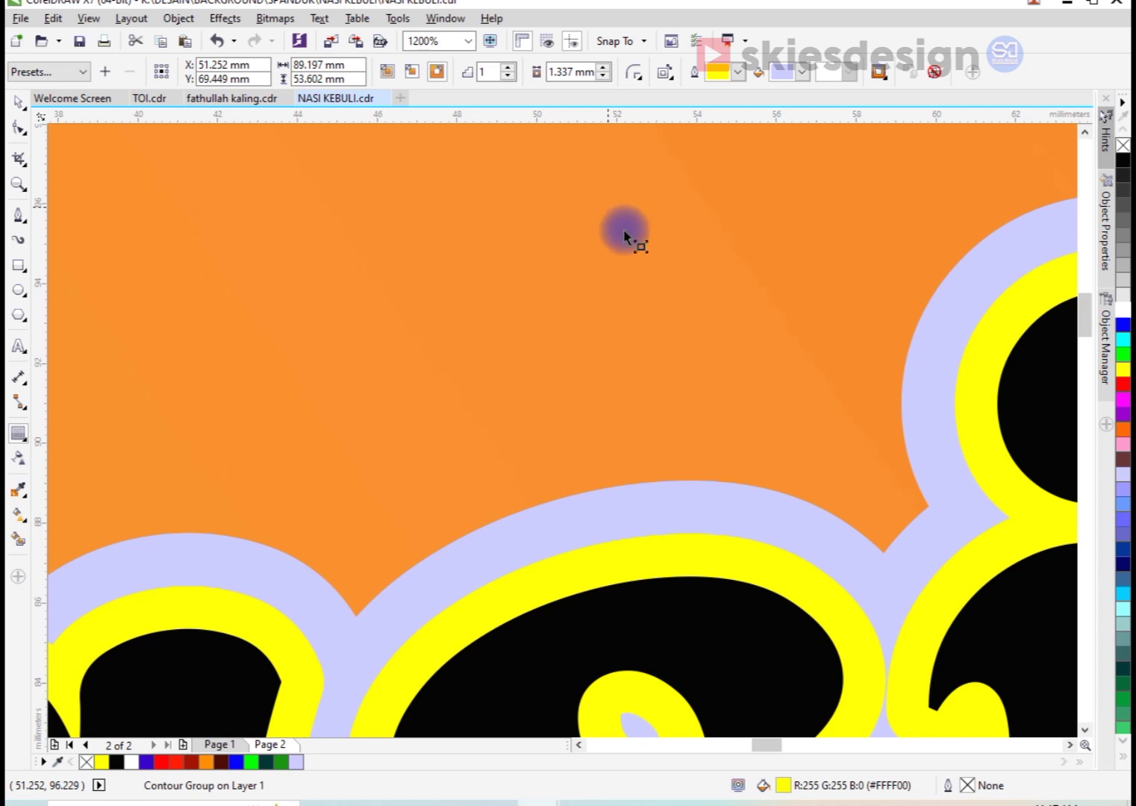
pyautogui.click(625, 236)
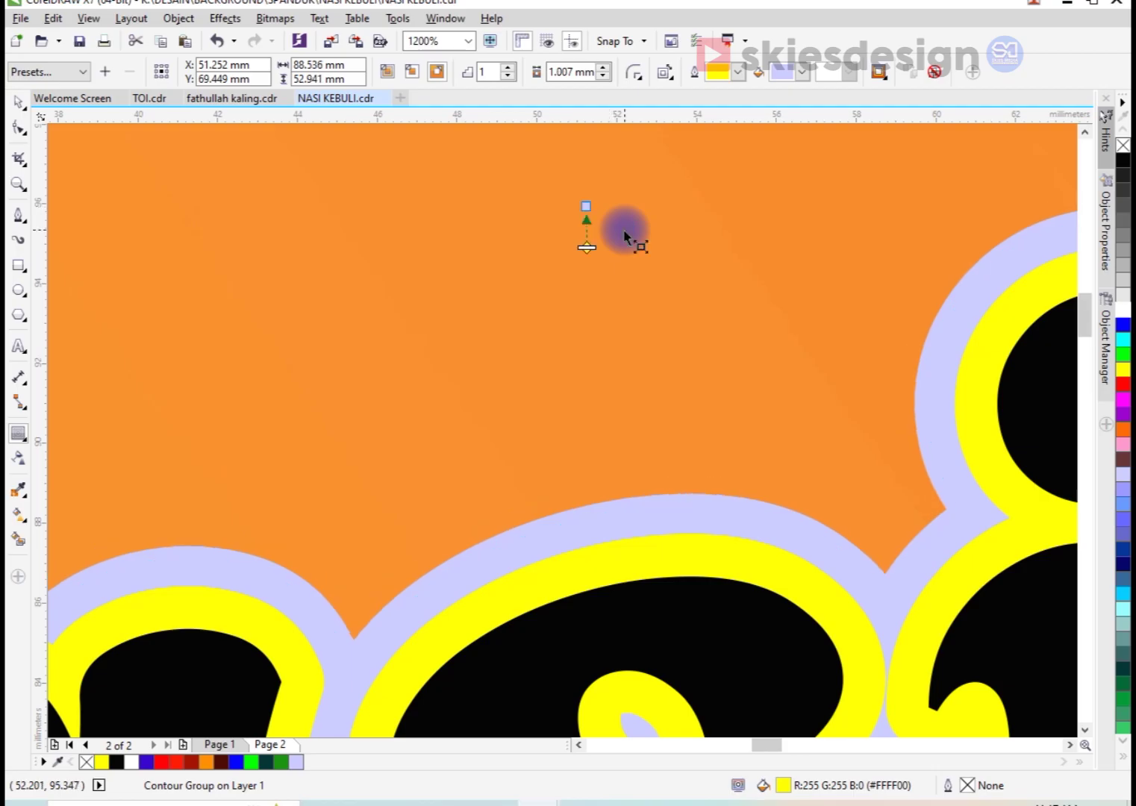
pyautogui.scroll(-2, 625, 237)
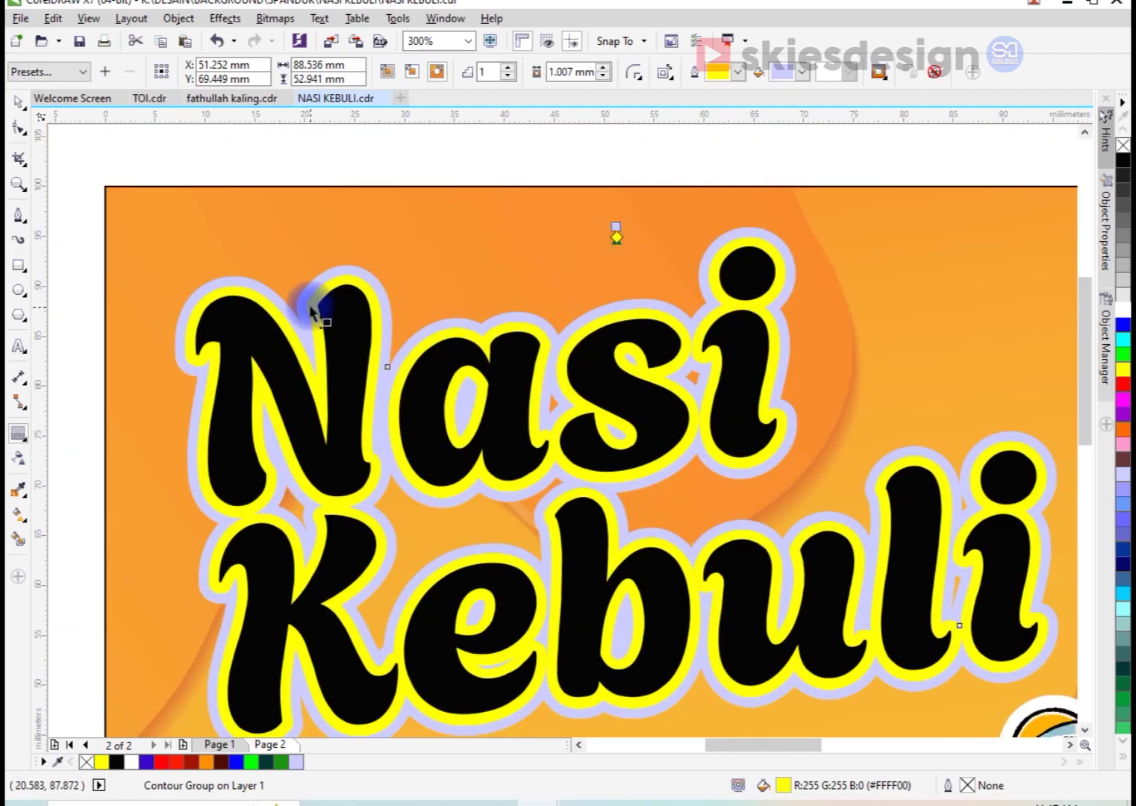
# Break the lavender contour group apart from the yellow outline and deselect the resulting shapes
pyautogui.rightClick(321, 276)
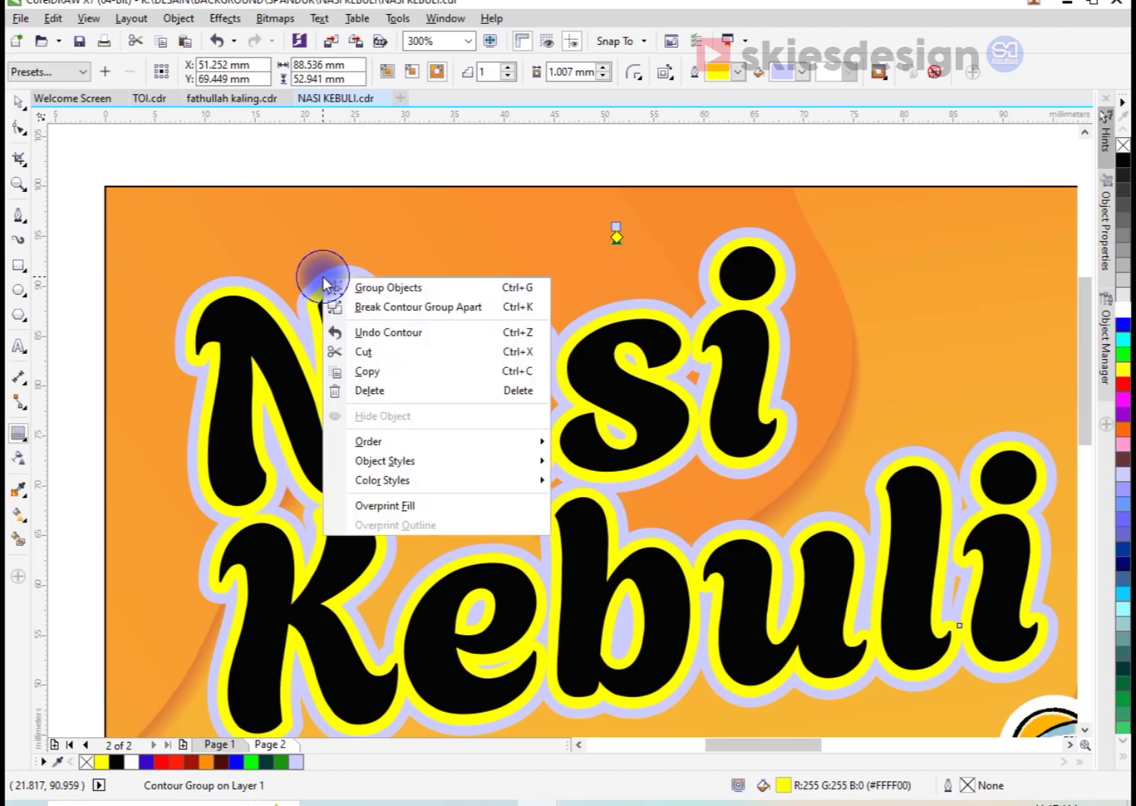
pyautogui.click(353, 307)
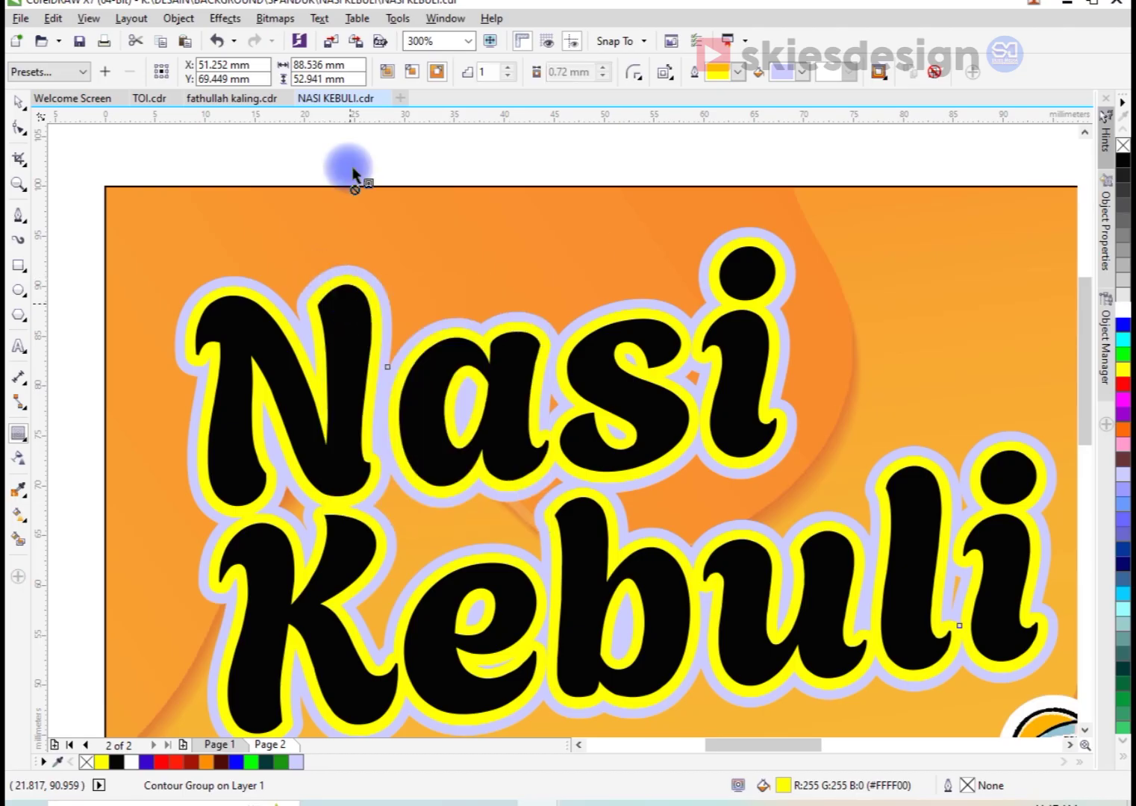
pyautogui.press('space')
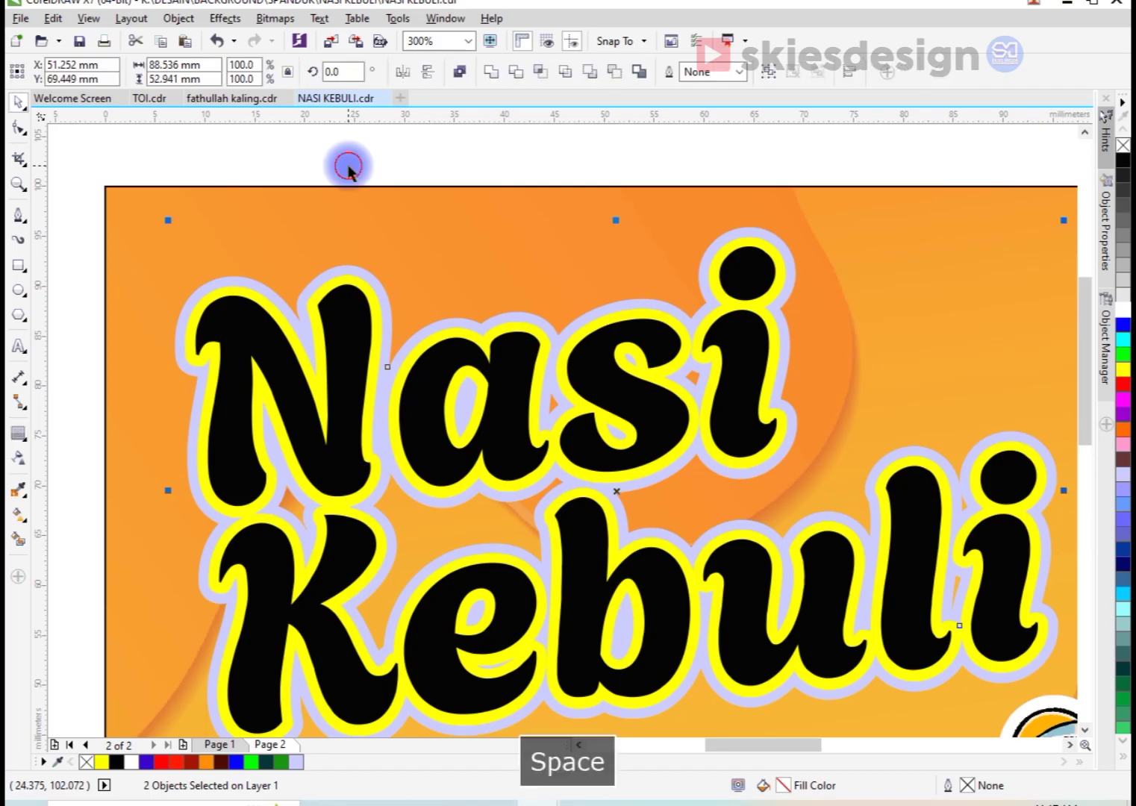
pyautogui.click(482, 286)
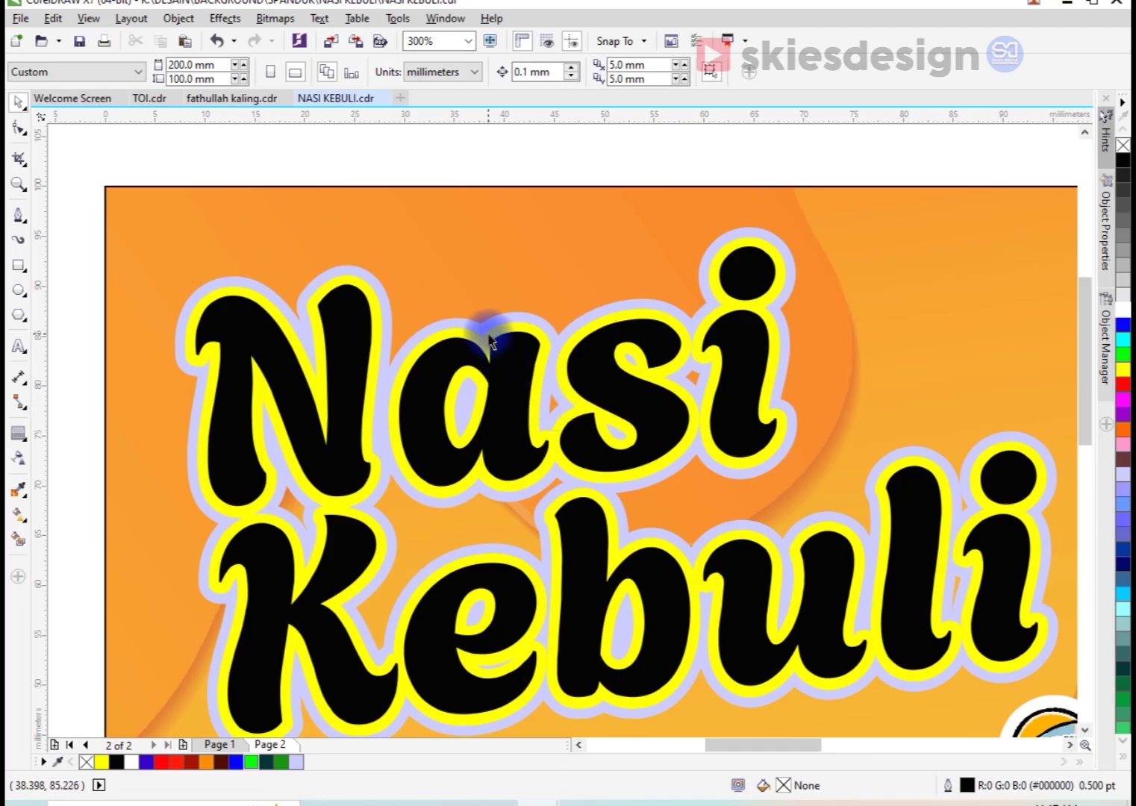
# Add a one-step outside contour of about 1.17 mm around the lavender outline and fill it with dark blue
pyautogui.click(364, 269)
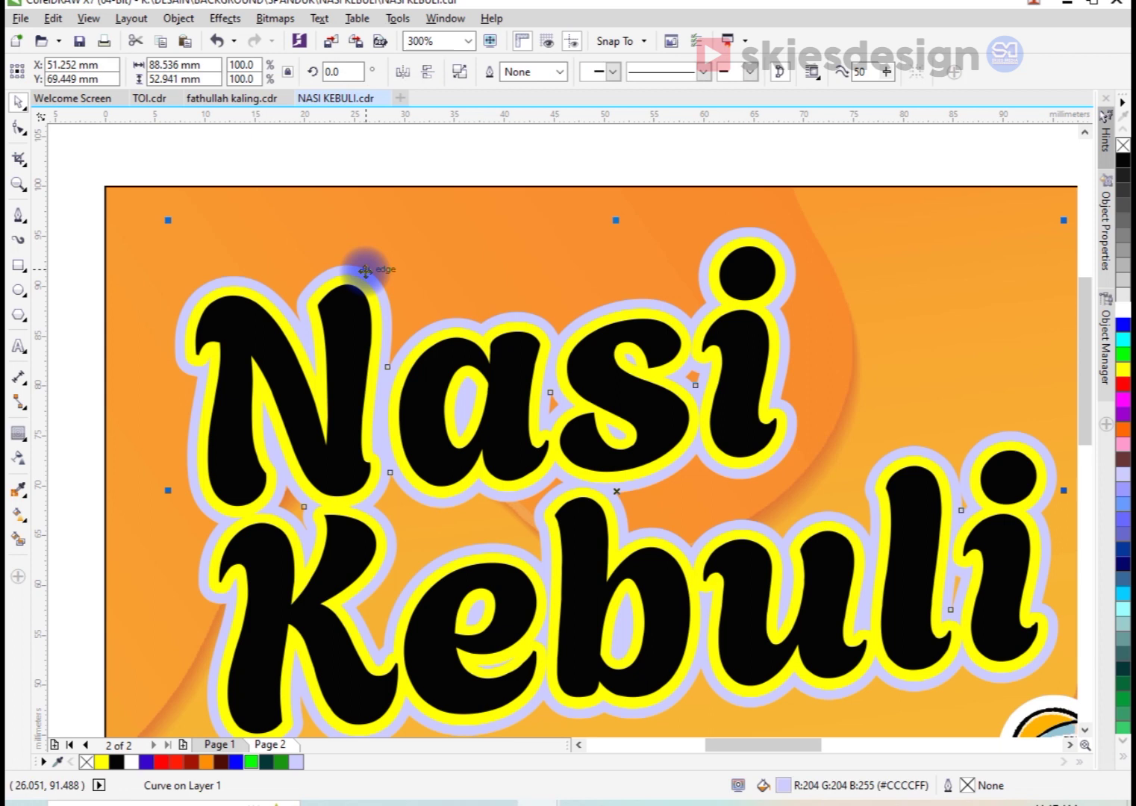
pyautogui.click(18, 432)
pyautogui.scroll(2, 132, 321)
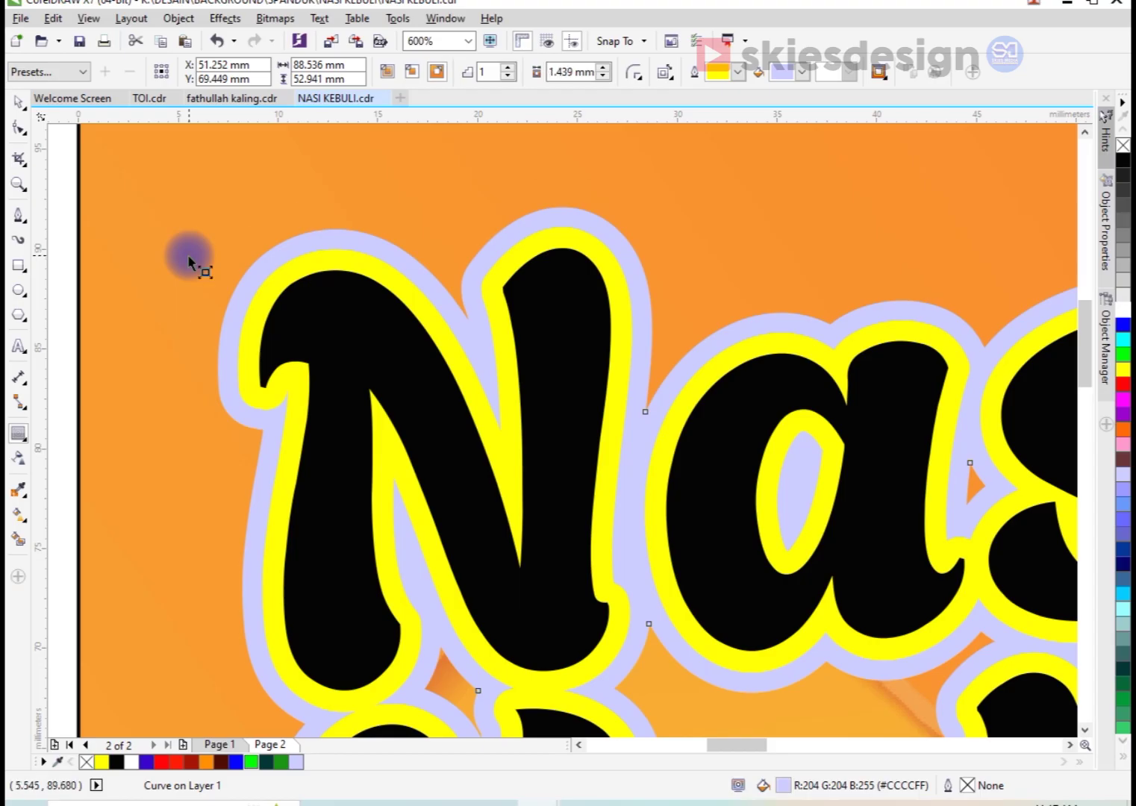
pyautogui.moveTo(189, 261); pyautogui.dragTo(192, 263)
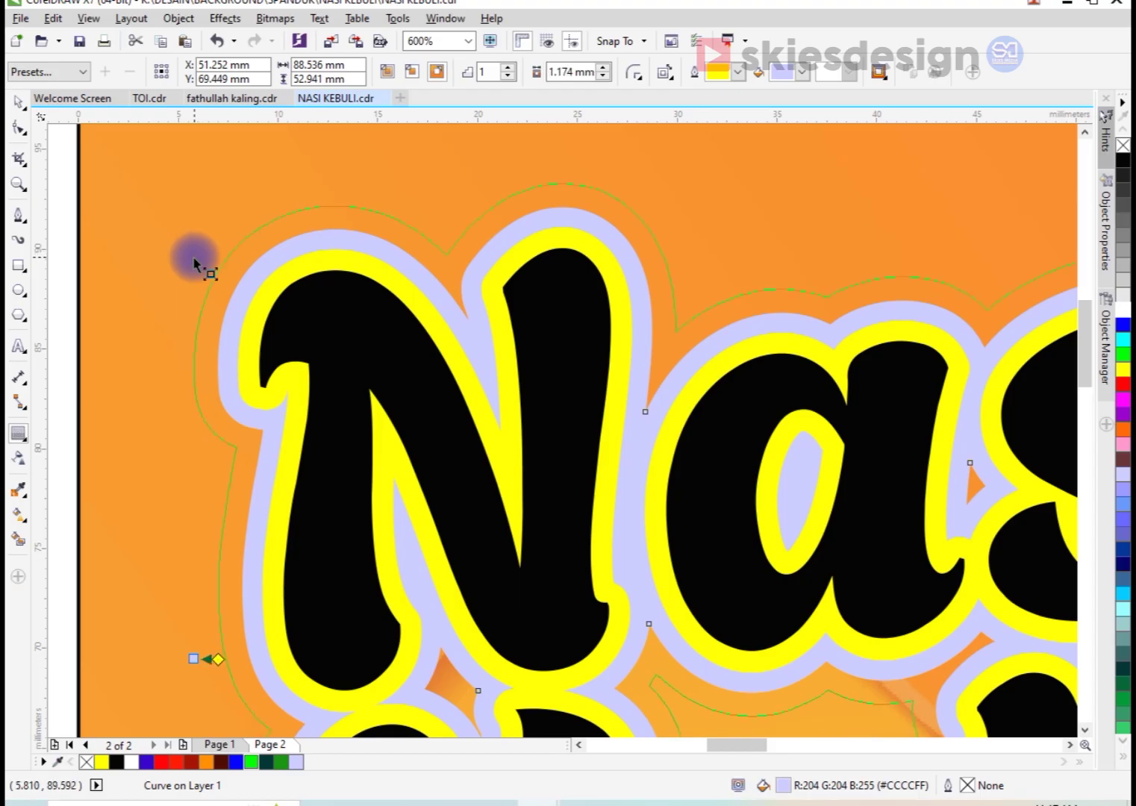
pyautogui.moveTo(197, 258); pyautogui.dragTo(230, 261)
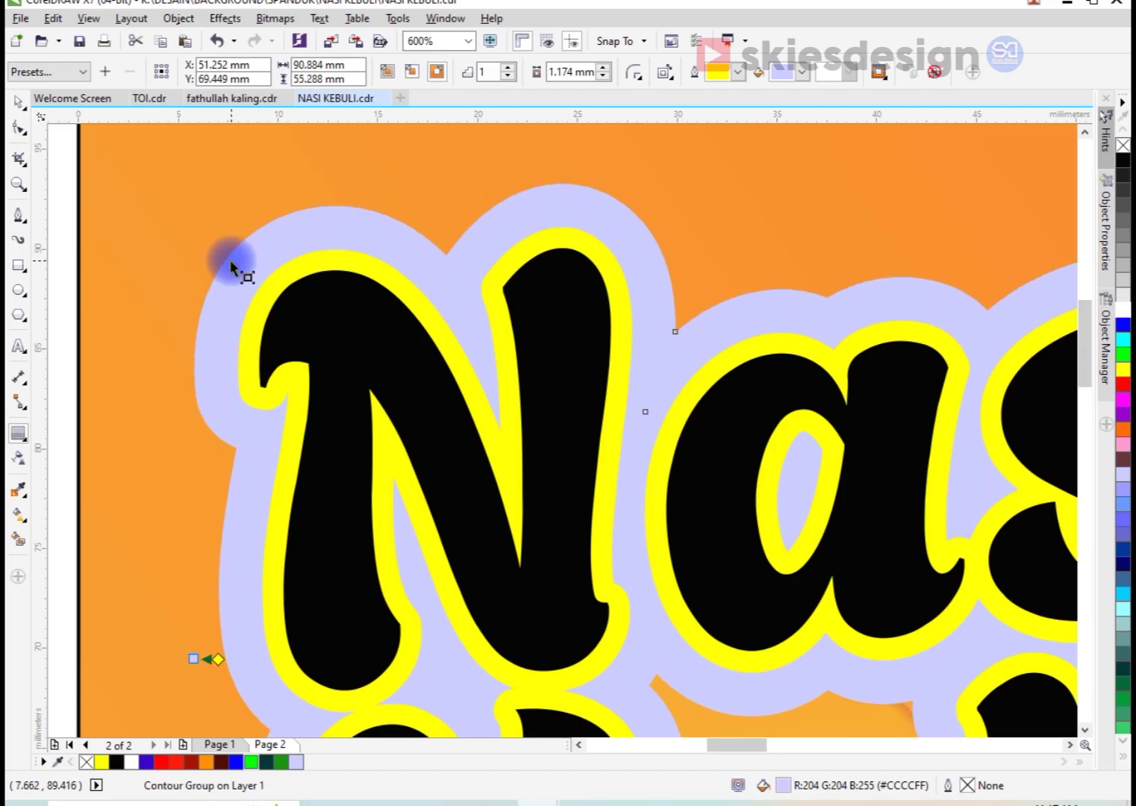
pyautogui.rightClick(232, 263)
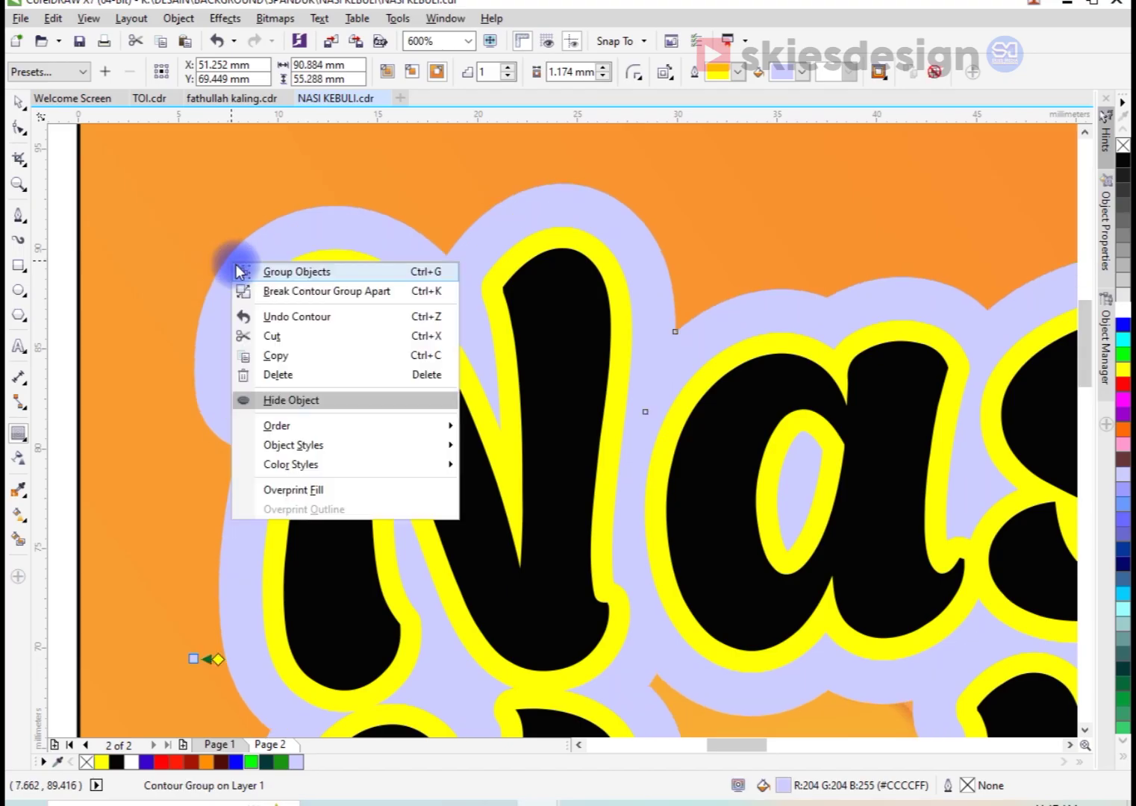
pyautogui.click(781, 82)
pyautogui.click(802, 71)
pyautogui.click(791, 101)
# Break the dark blue contour group apart from the lavender outline and deselect the resulting shapes
pyautogui.rightClick(577, 192)
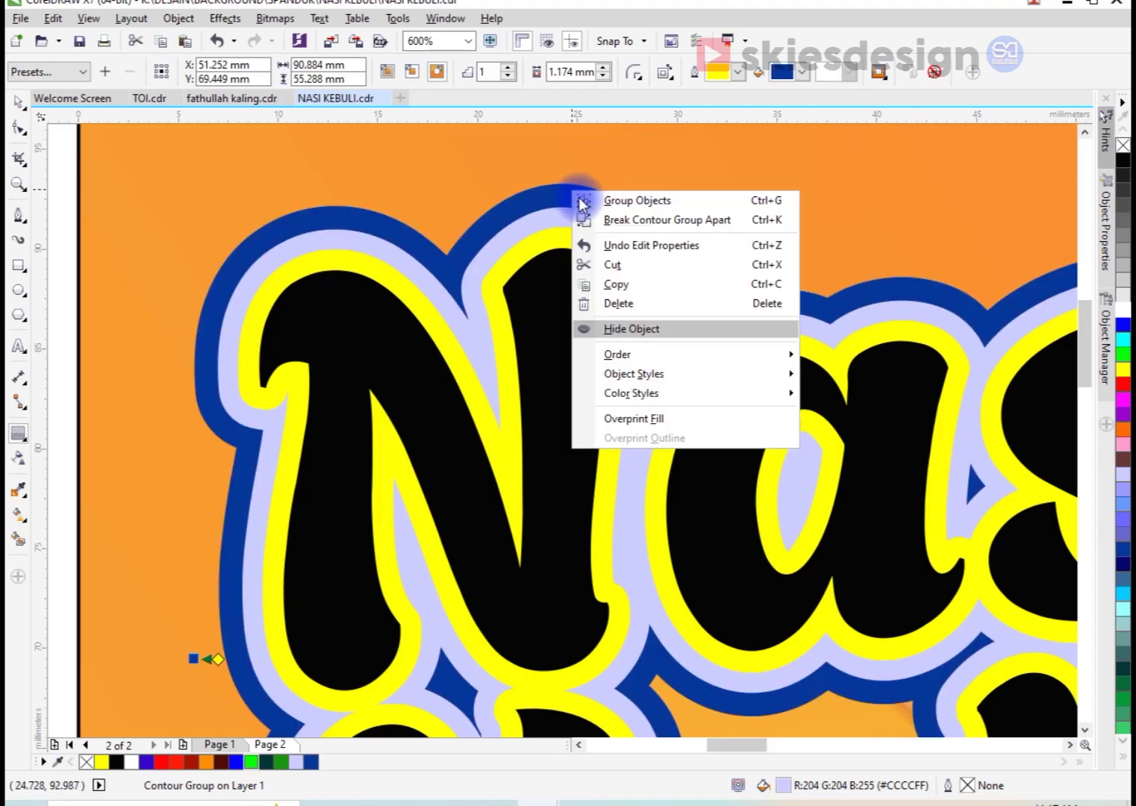
pyautogui.click(596, 216)
pyautogui.press('space')
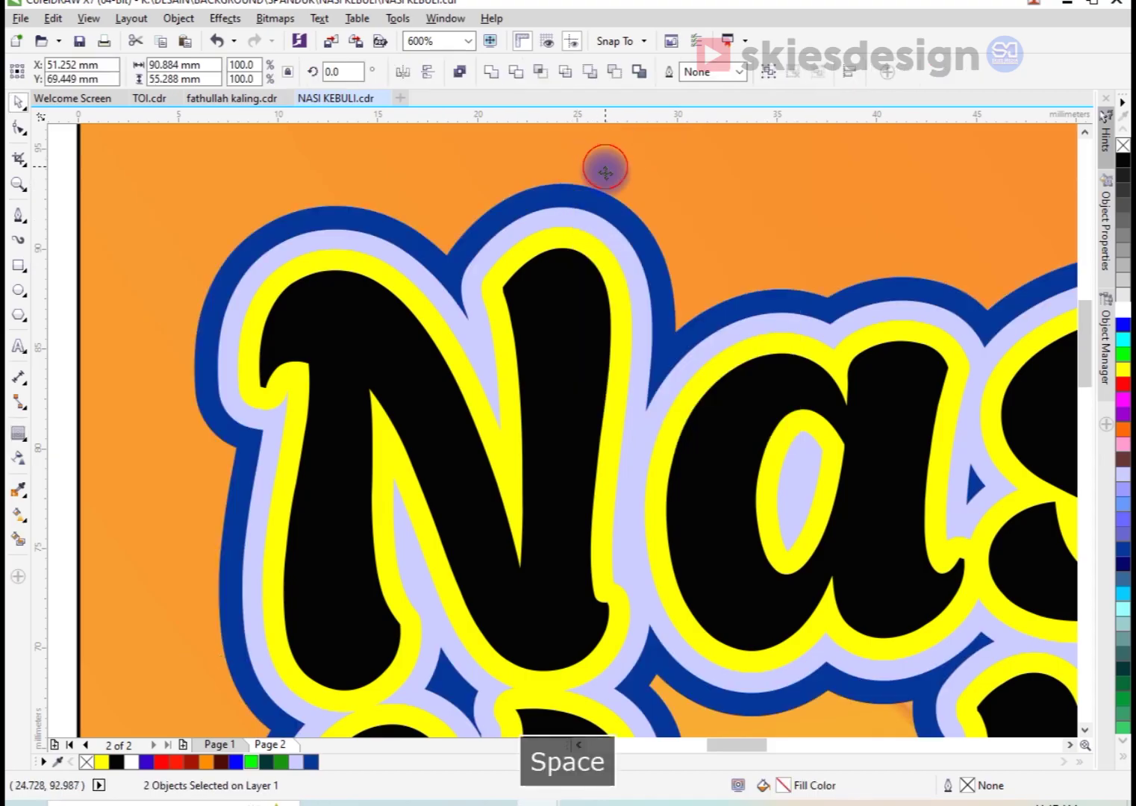
pyautogui.click(607, 276)
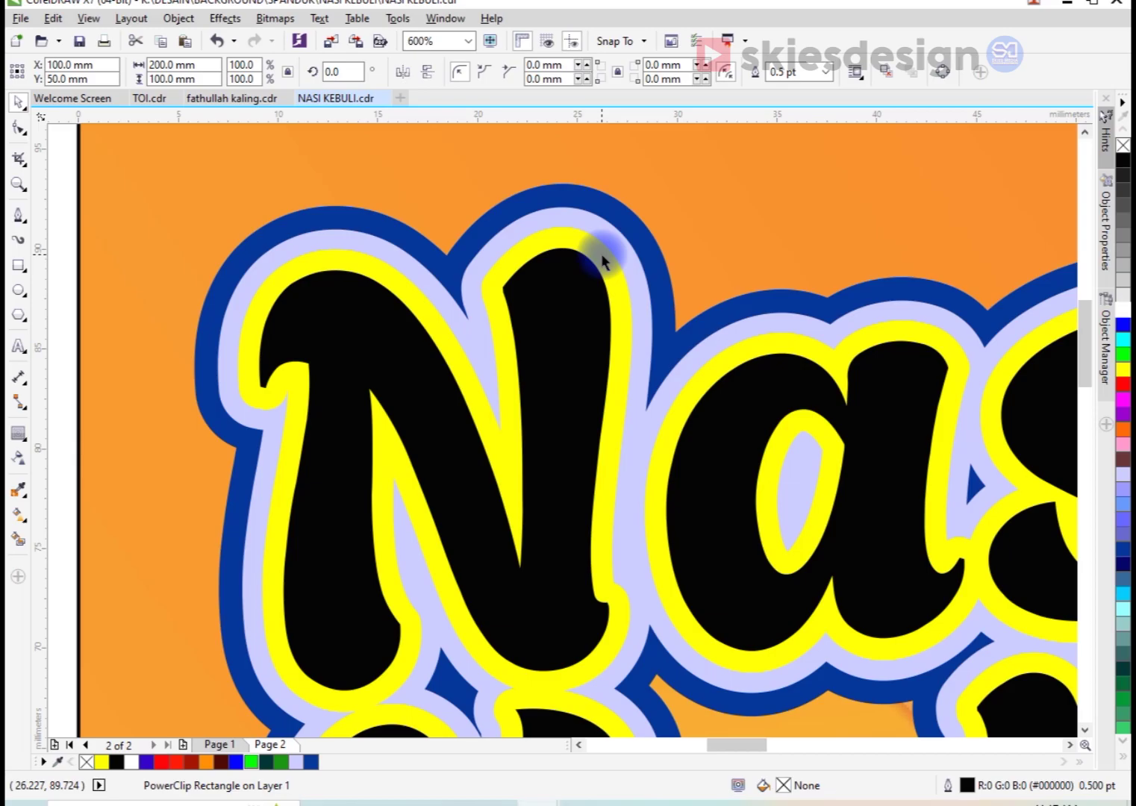
# Apply a linear fountain fill to the title lettering, running upward from Kebuli to Nasi
pyautogui.click(584, 298)
pyautogui.scroll(-1, 387, 299)
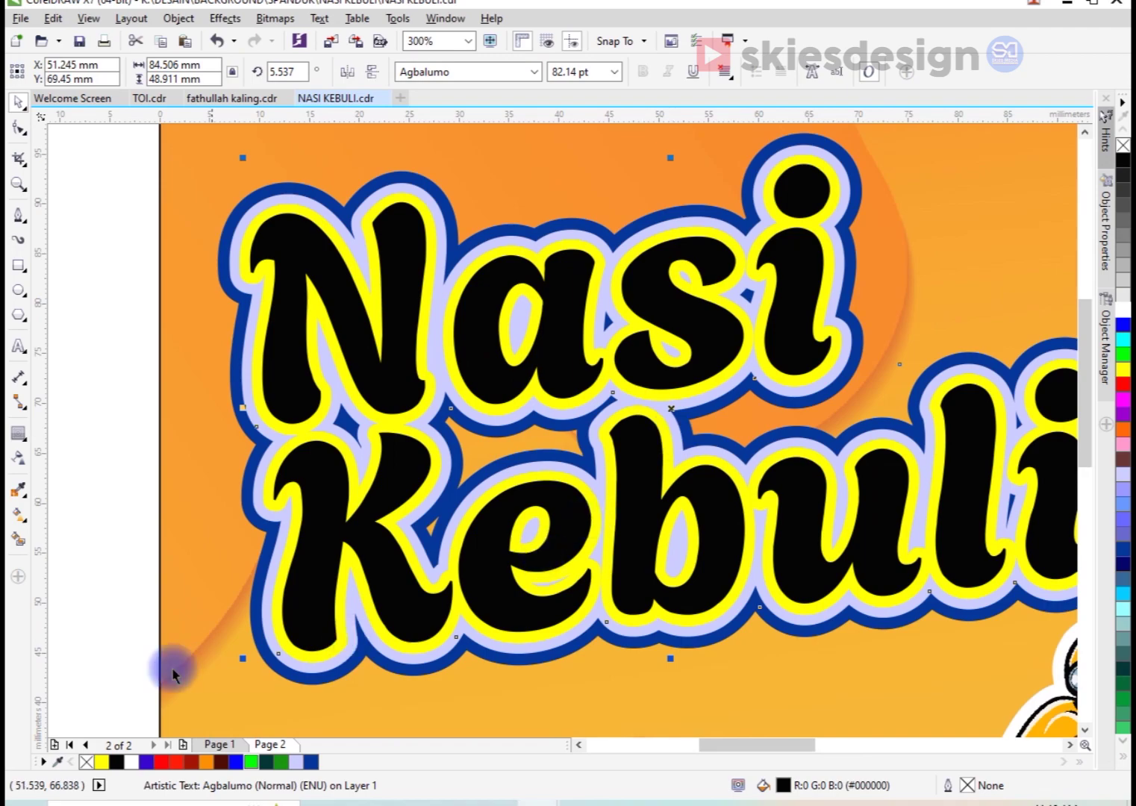
pyautogui.click(19, 514)
pyautogui.moveTo(633, 590); pyautogui.dragTo(618, 271)
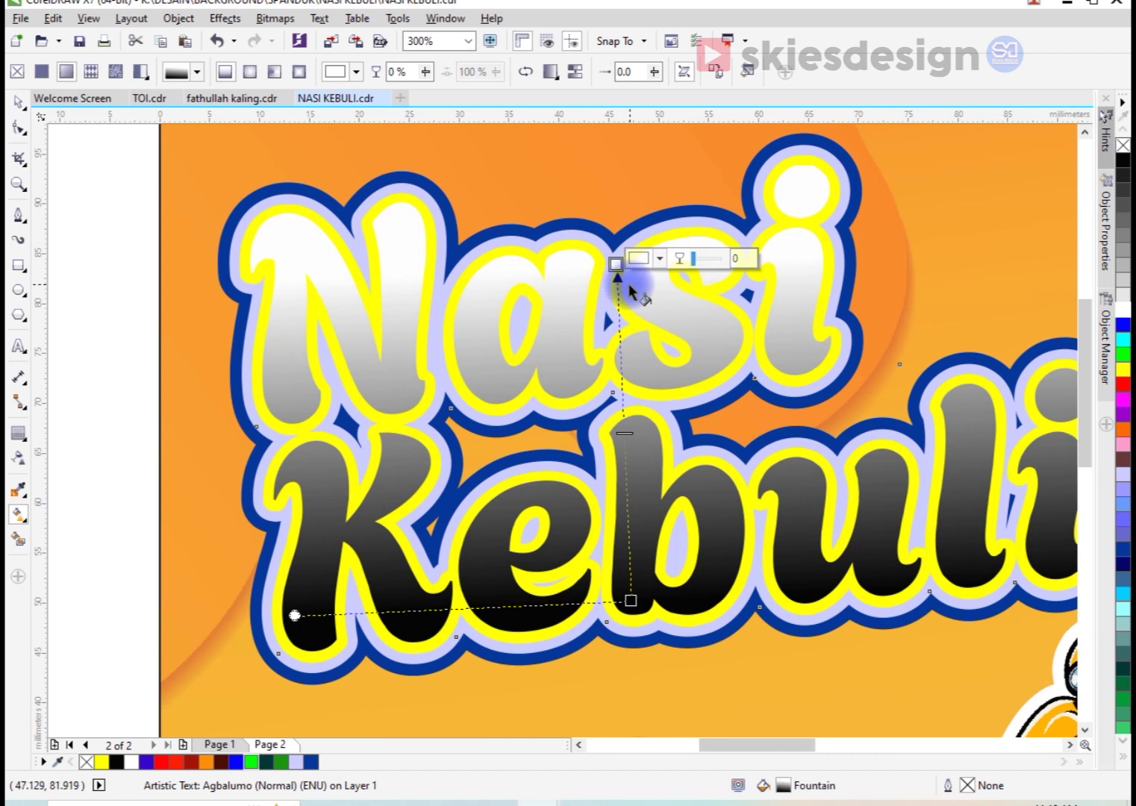
# Set the upper colour of the title's fountain fill to bright blue (#0310FF)
pyautogui.click(660, 260)
pyautogui.click(655, 322)
pyautogui.click(669, 367)
pyautogui.click(728, 361)
pyautogui.moveTo(748, 373); pyautogui.dragTo(750, 371)
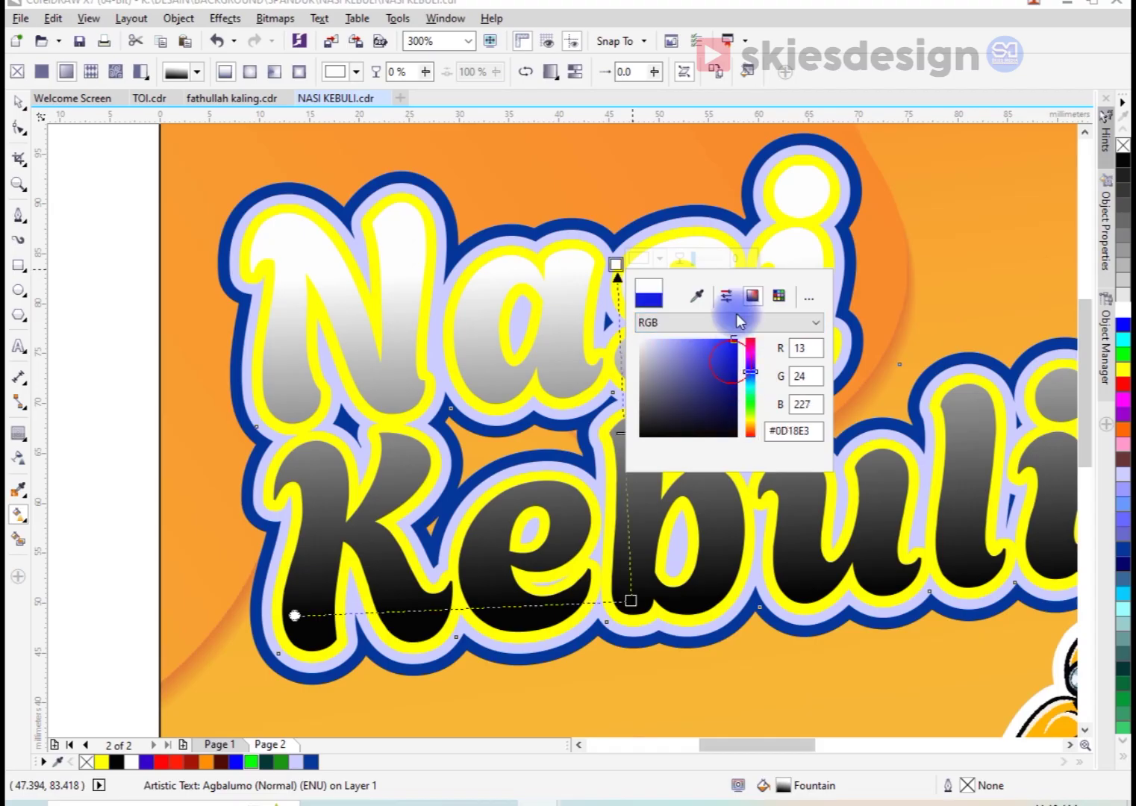
pyautogui.click(736, 341)
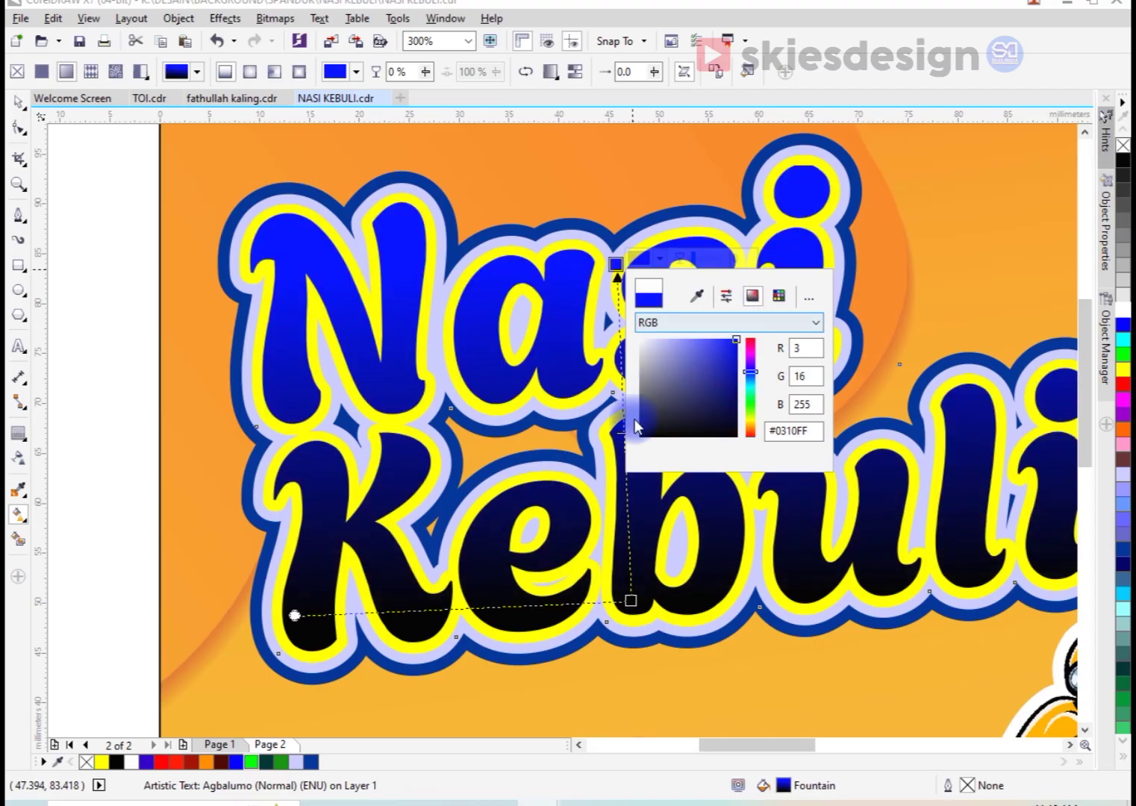
# Set the lower colour of the title's fountain fill to light blue (#0ABEFF)
pyautogui.click(631, 602)
pyautogui.click(676, 602)
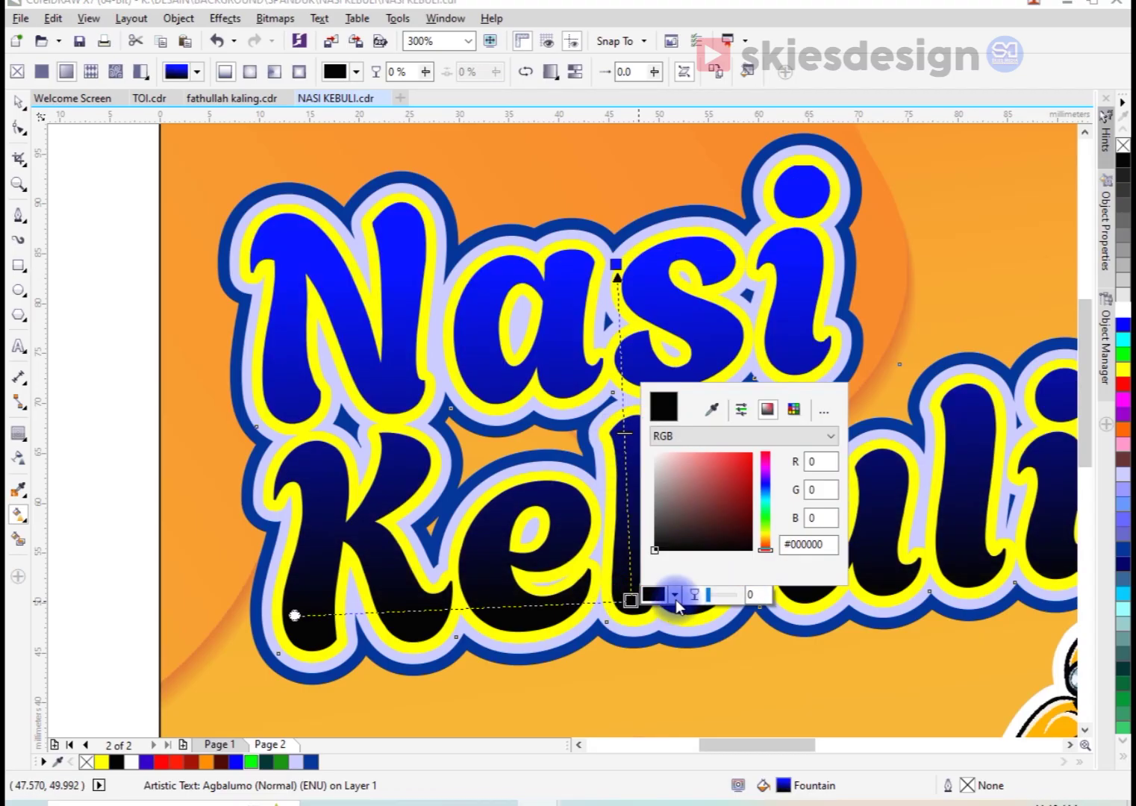
pyautogui.click(766, 499)
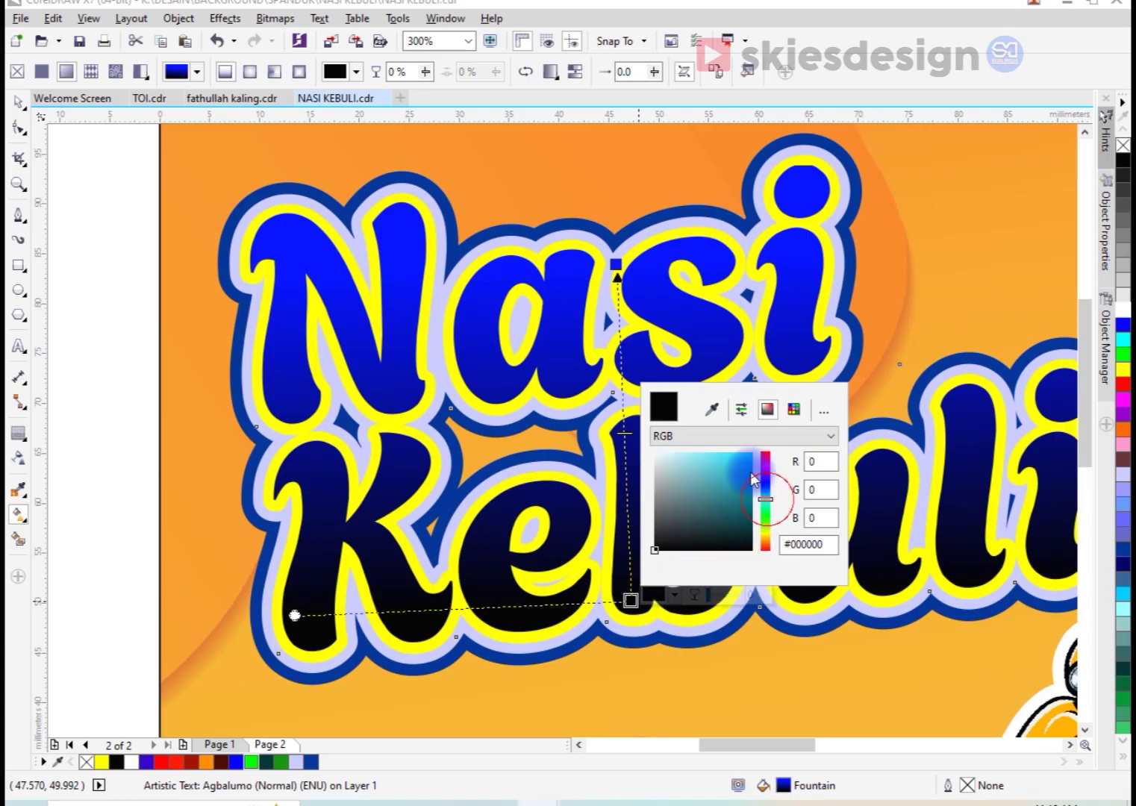
pyautogui.moveTo(747, 457); pyautogui.dragTo(741, 441)
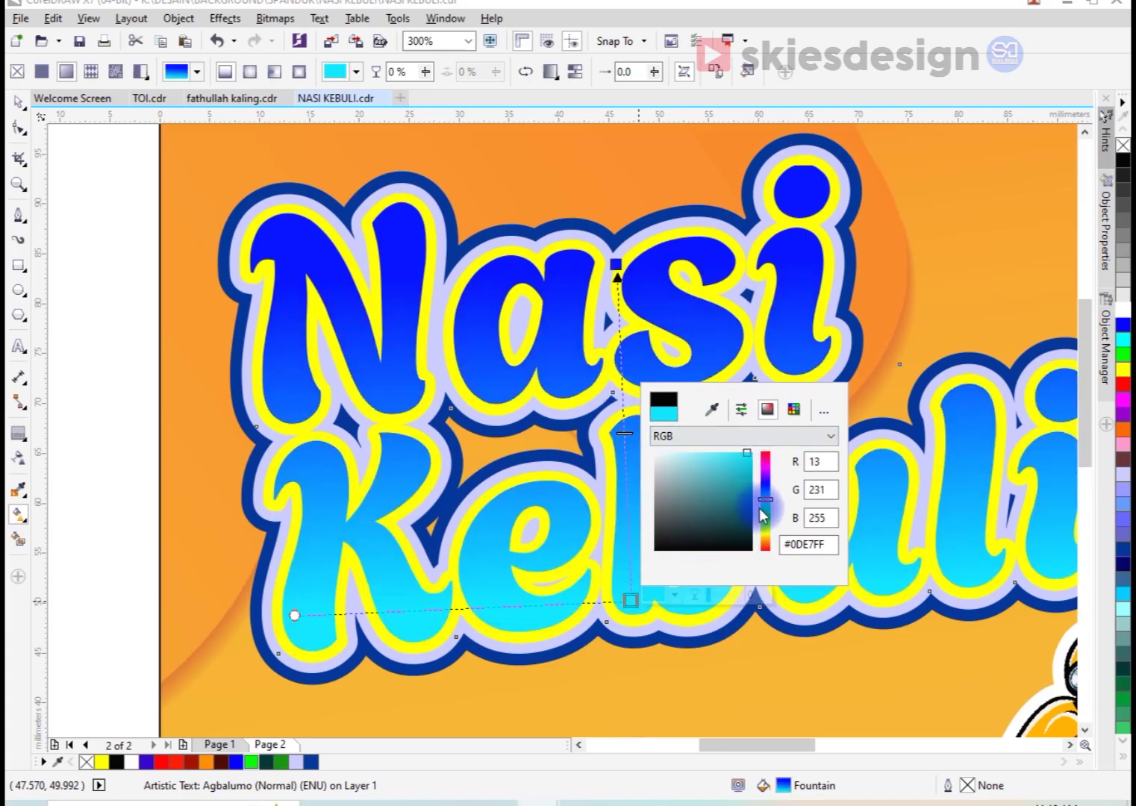
pyautogui.click(766, 495)
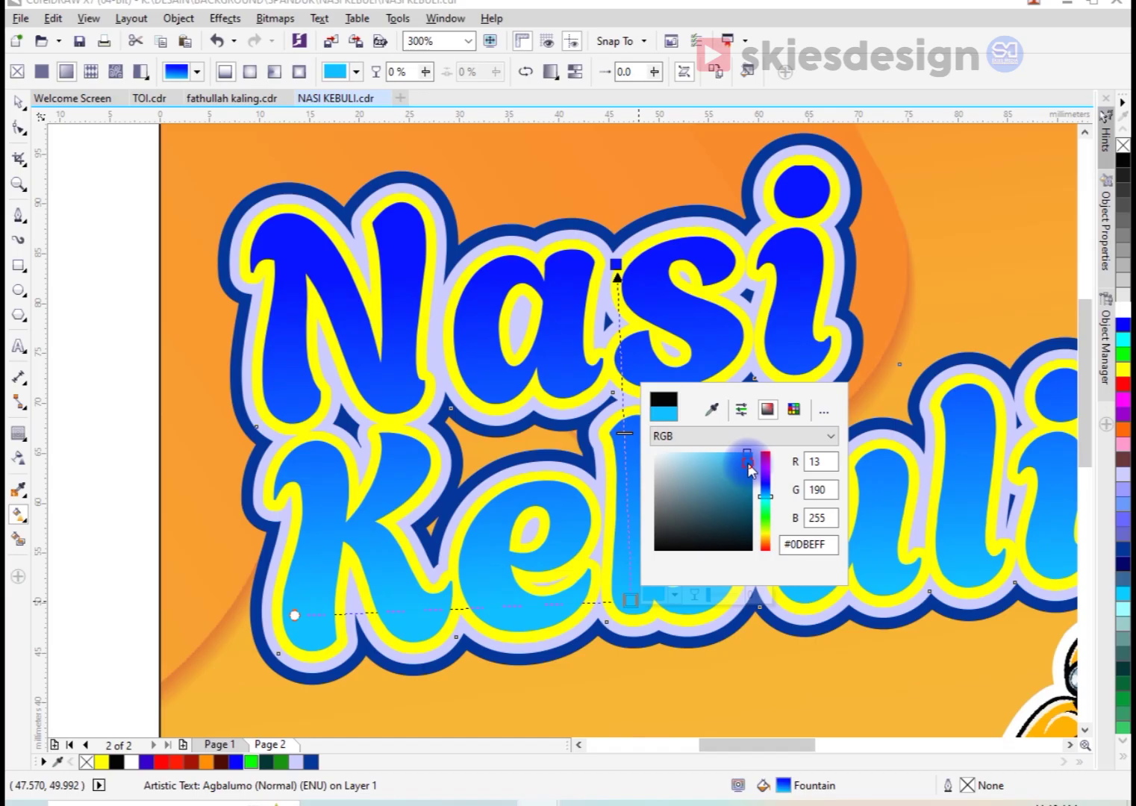
pyautogui.moveTo(749, 469); pyautogui.dragTo(749, 451)
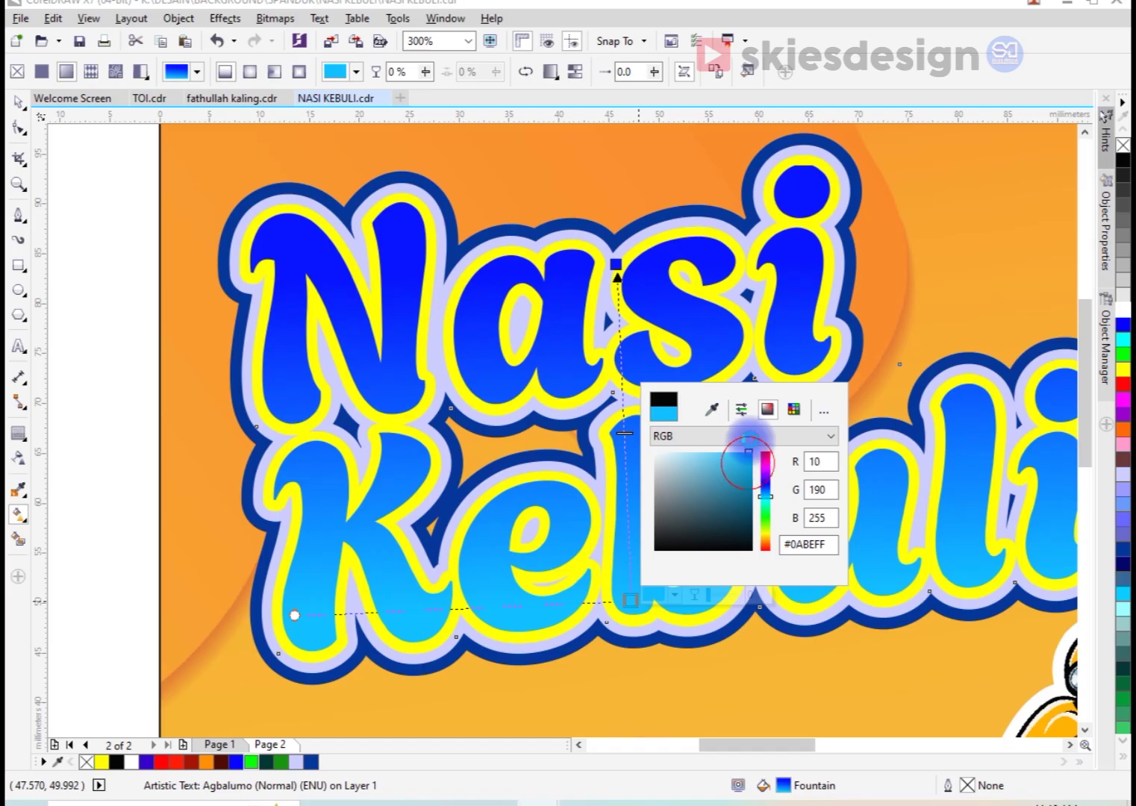
# Change the title's fountain fill to elliptical and reverse it so light blue sits in the centre
pyautogui.click(251, 73)
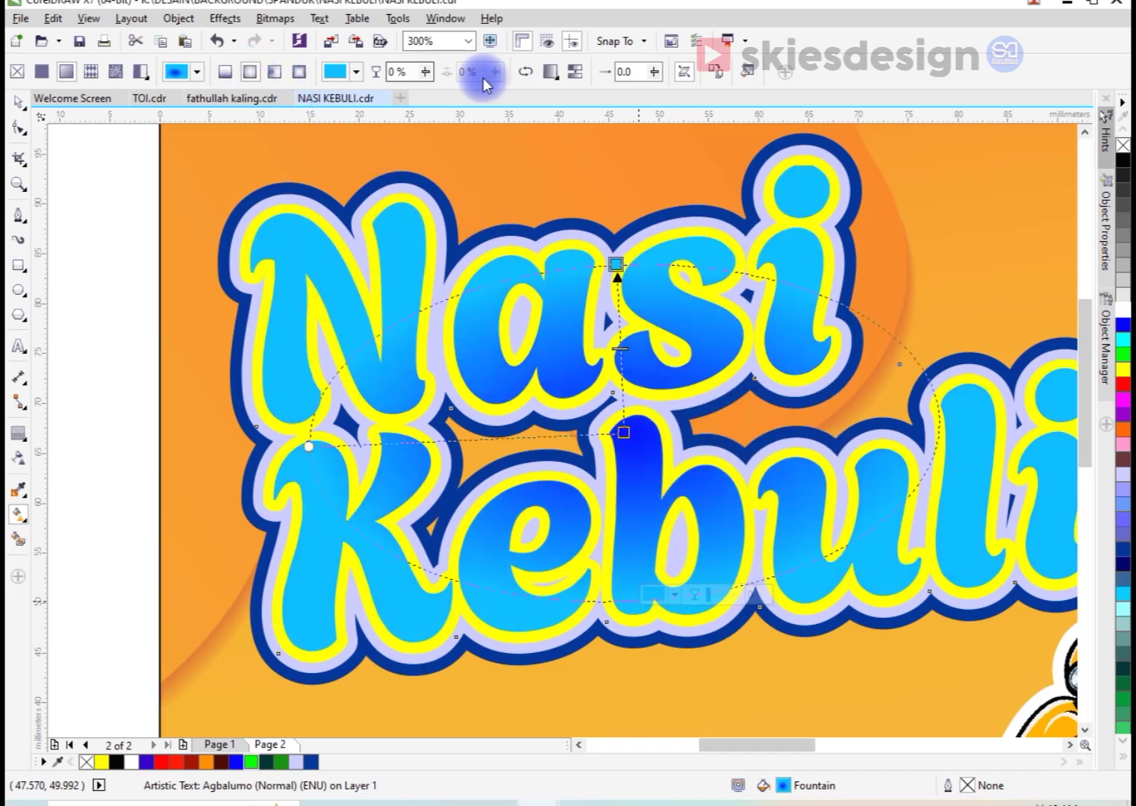
pyautogui.click(526, 72)
pyautogui.press('space')
# Recolour the title's outlines: inner black, middle yellow (#FFFF00) and outer red (#FF0000)
pyautogui.click(580, 248)
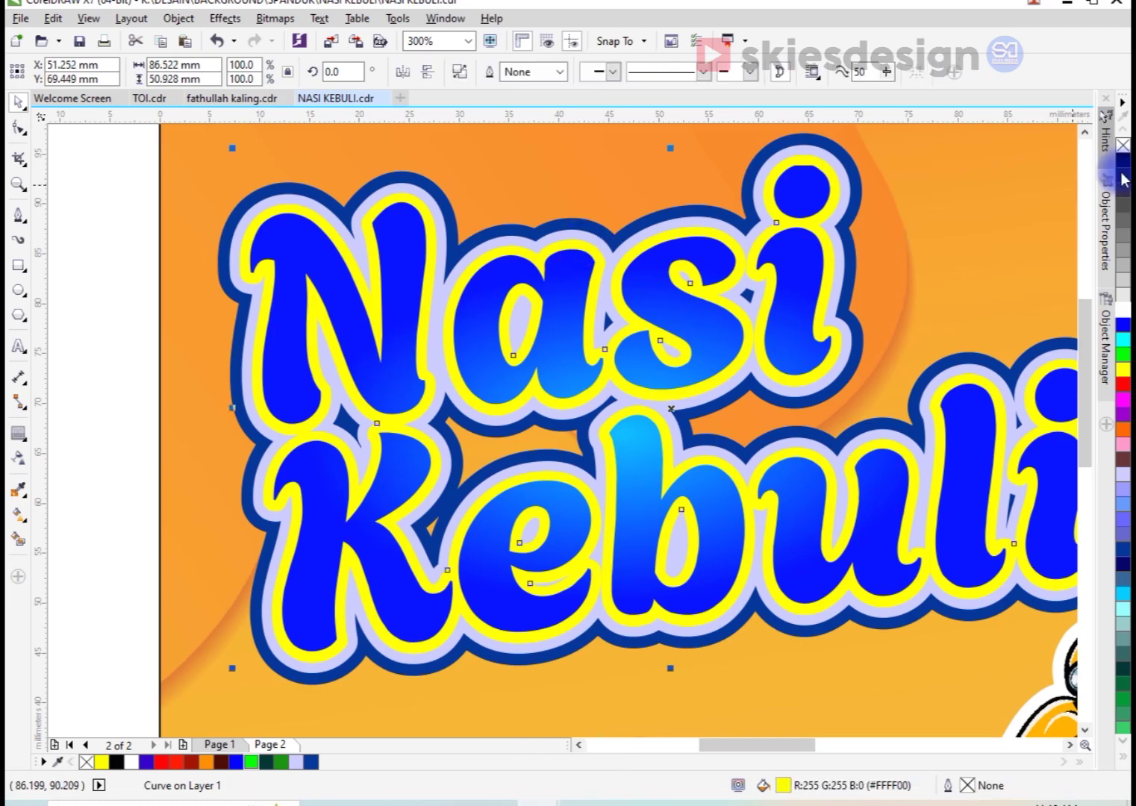
pyautogui.click(1124, 160)
pyautogui.click(702, 217)
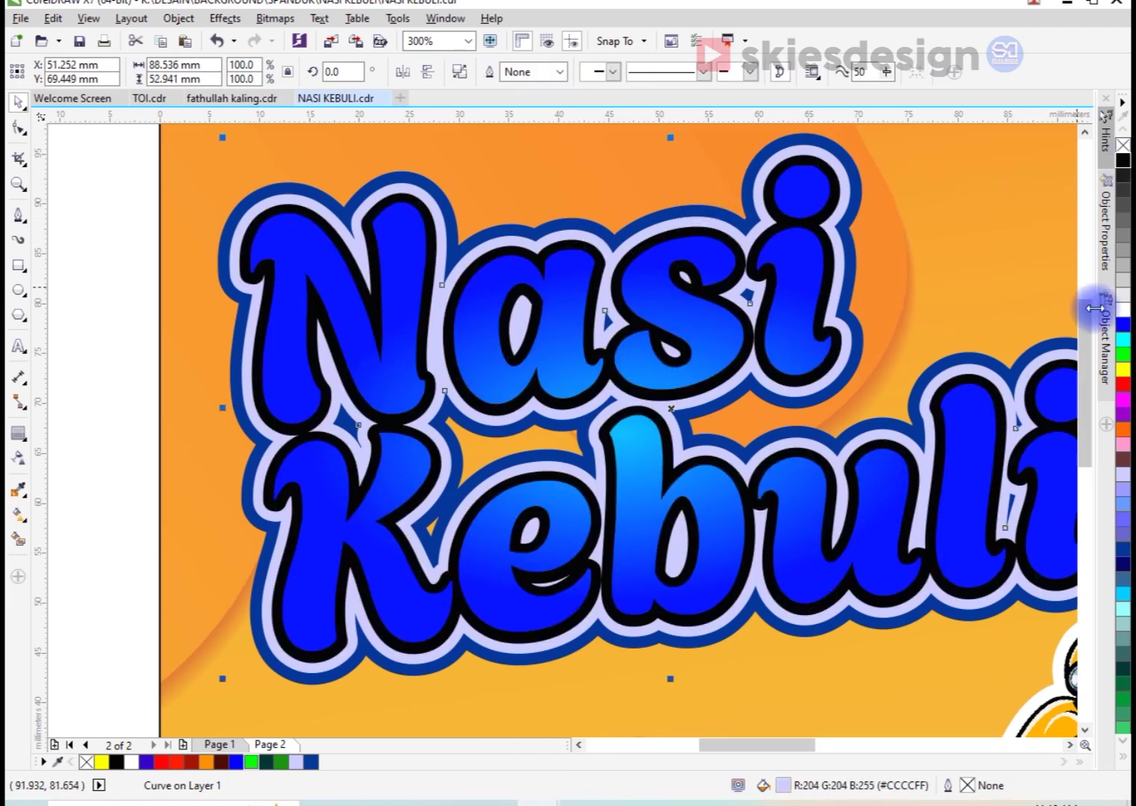
pyautogui.click(1105, 364)
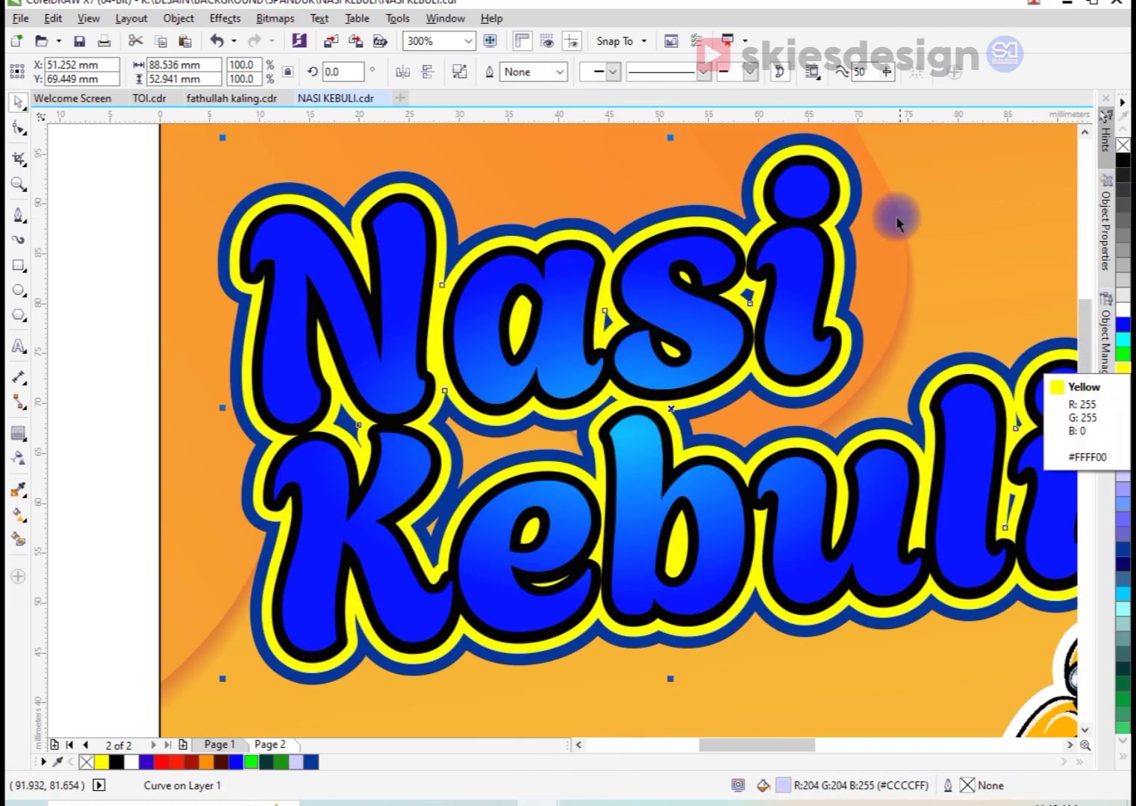
pyautogui.click(864, 224)
pyautogui.click(1123, 384)
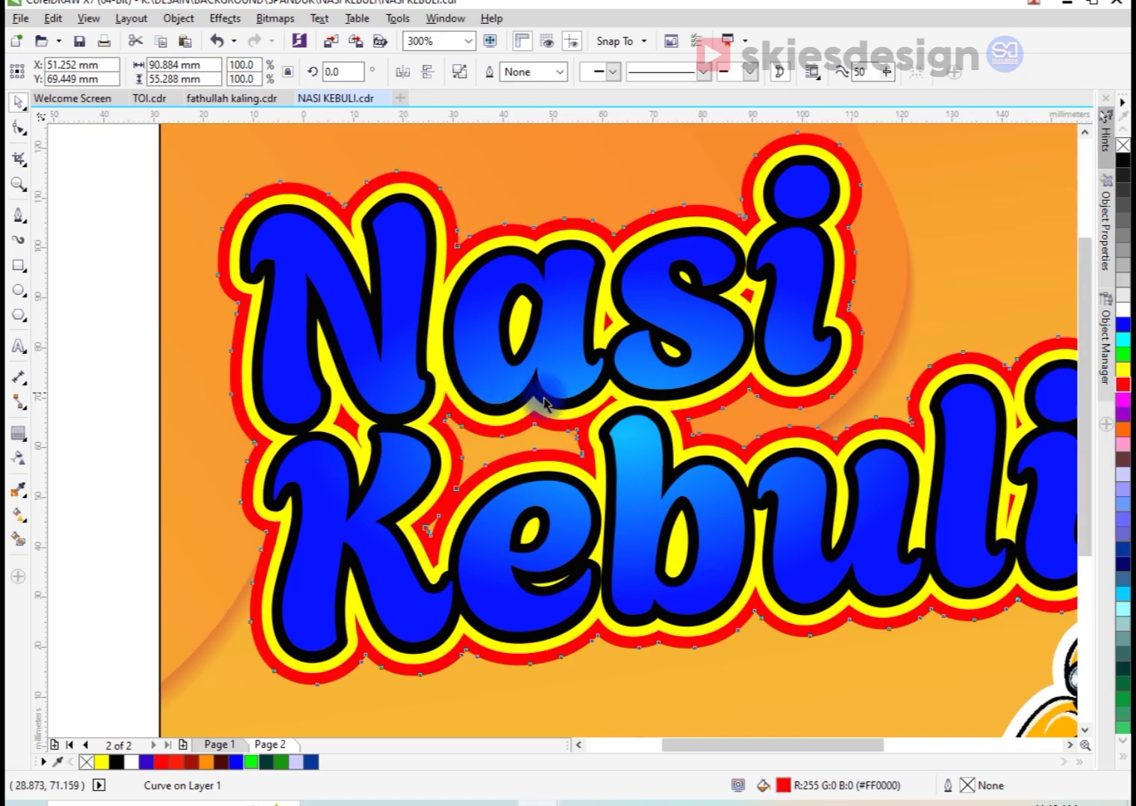
# Stretch the title's elliptical fountain fill beyond the lettering and centre it between the words Nasi and Kebuli
pyautogui.scroll(-2, 537, 394)
pyautogui.scroll(4, 559, 411)
pyautogui.click(559, 411)
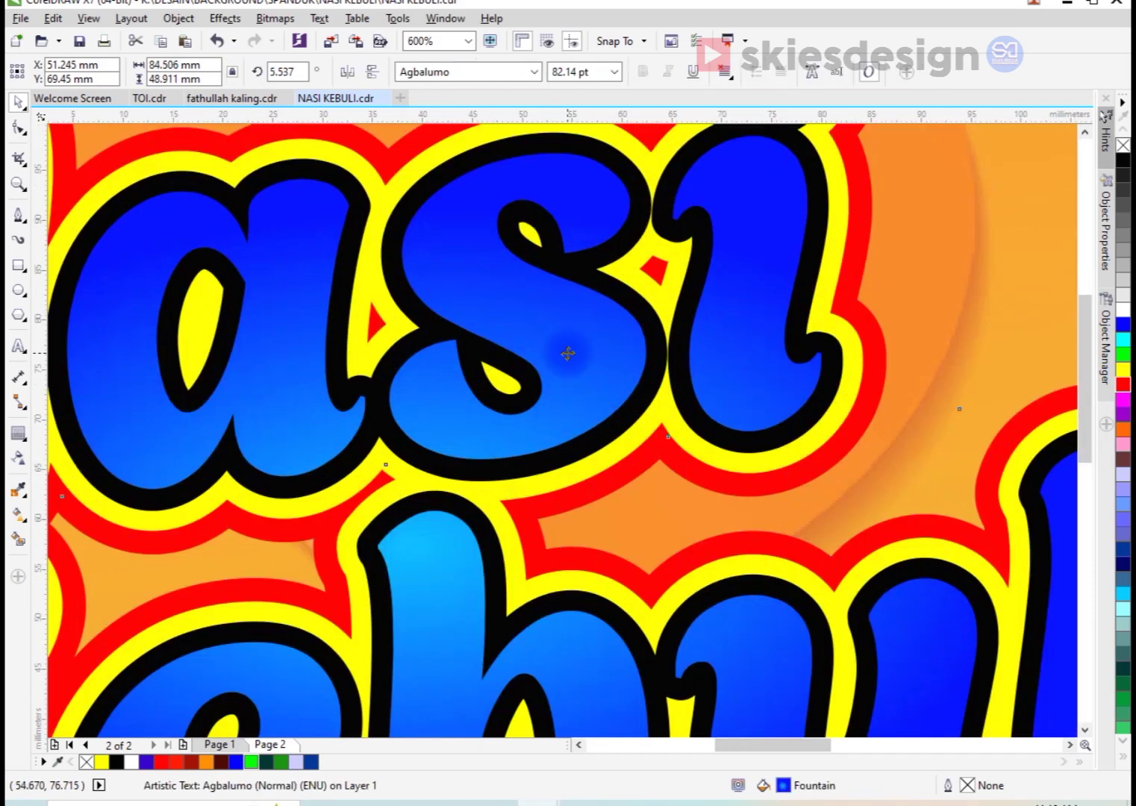
pyautogui.scroll(-2, 568, 350)
pyautogui.press('space')
pyautogui.moveTo(480, 287); pyautogui.dragTo(480, 171)
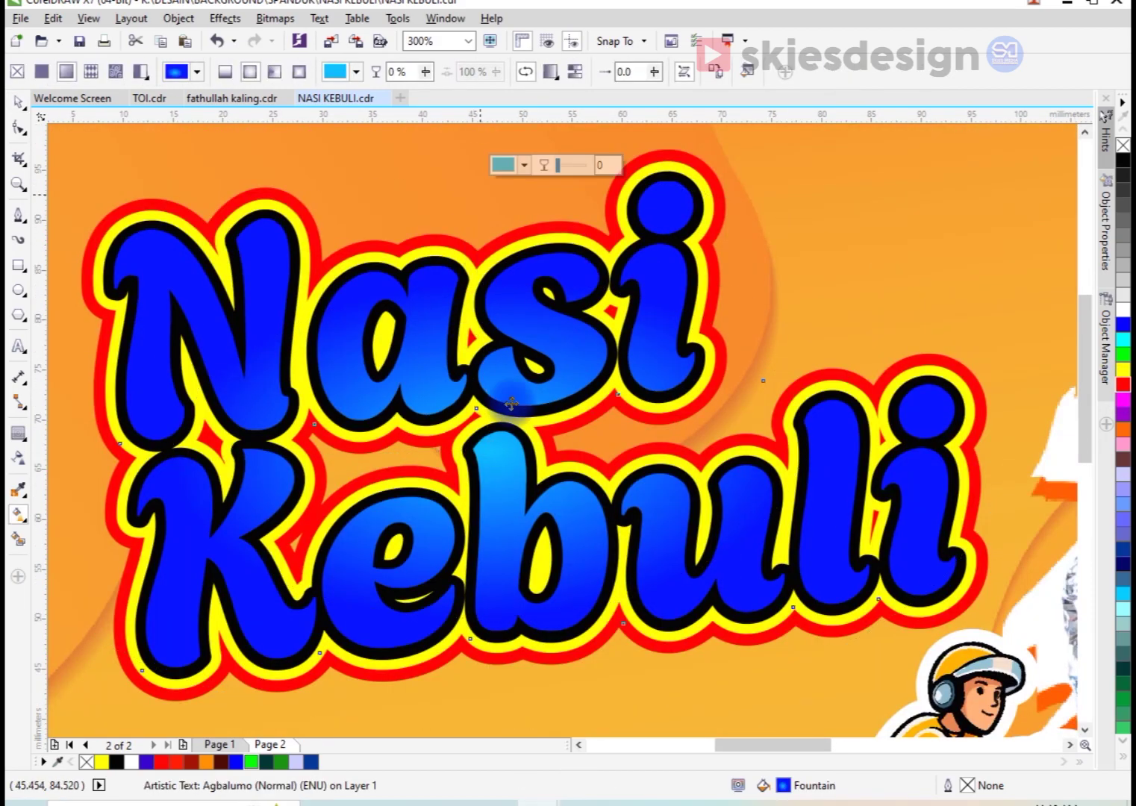
pyautogui.click(527, 71)
pyautogui.click(486, 448)
pyautogui.scroll(-2, 498, 442)
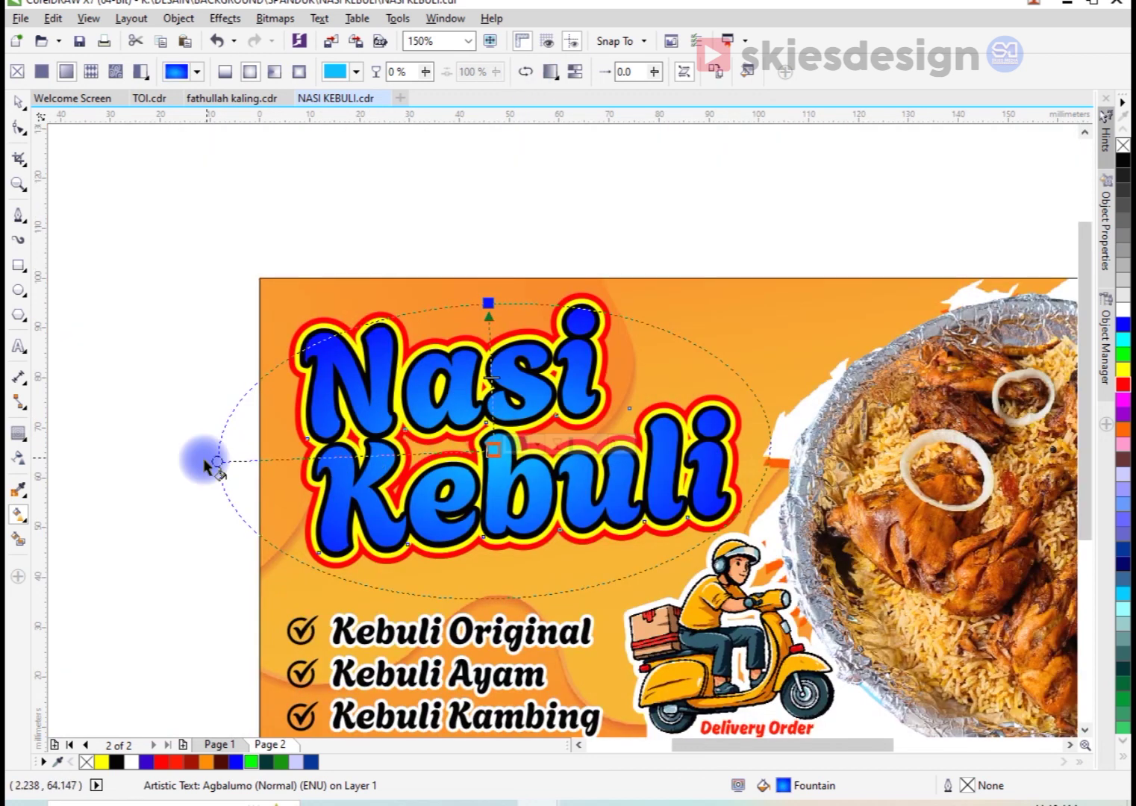
pyautogui.moveTo(232, 461); pyautogui.dragTo(293, 460)
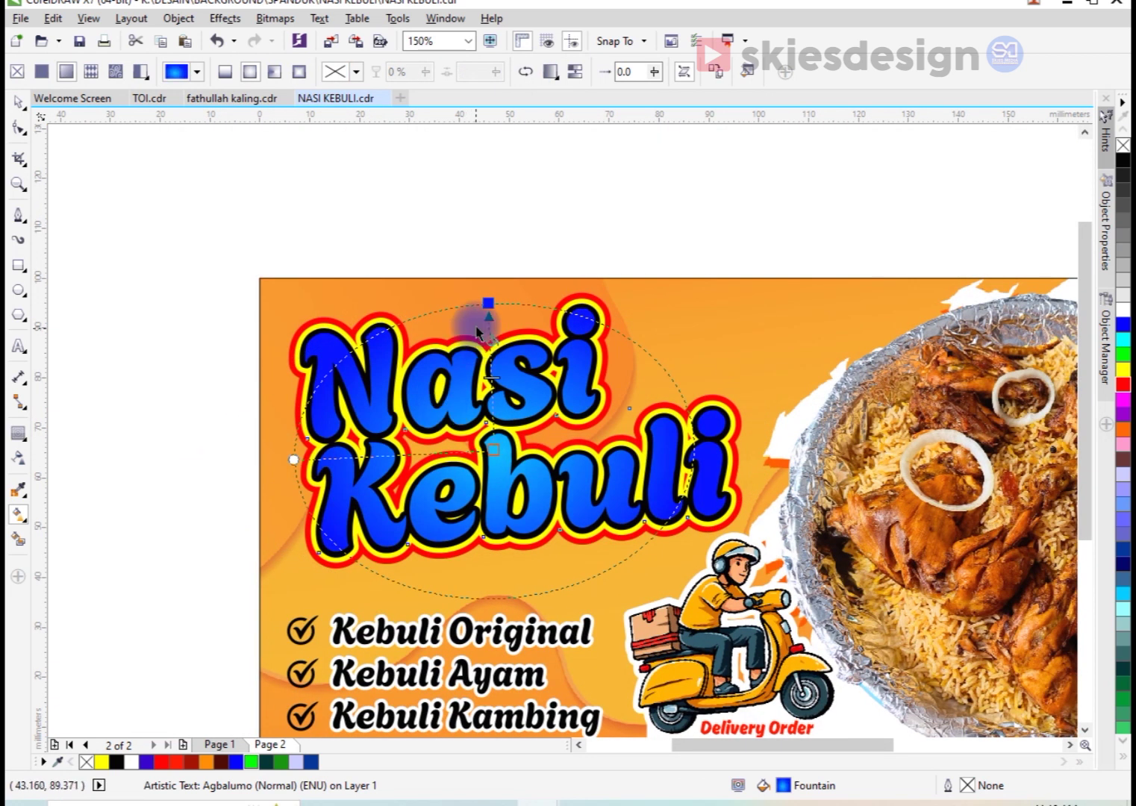
pyautogui.moveTo(489, 303); pyautogui.dragTo(478, 229)
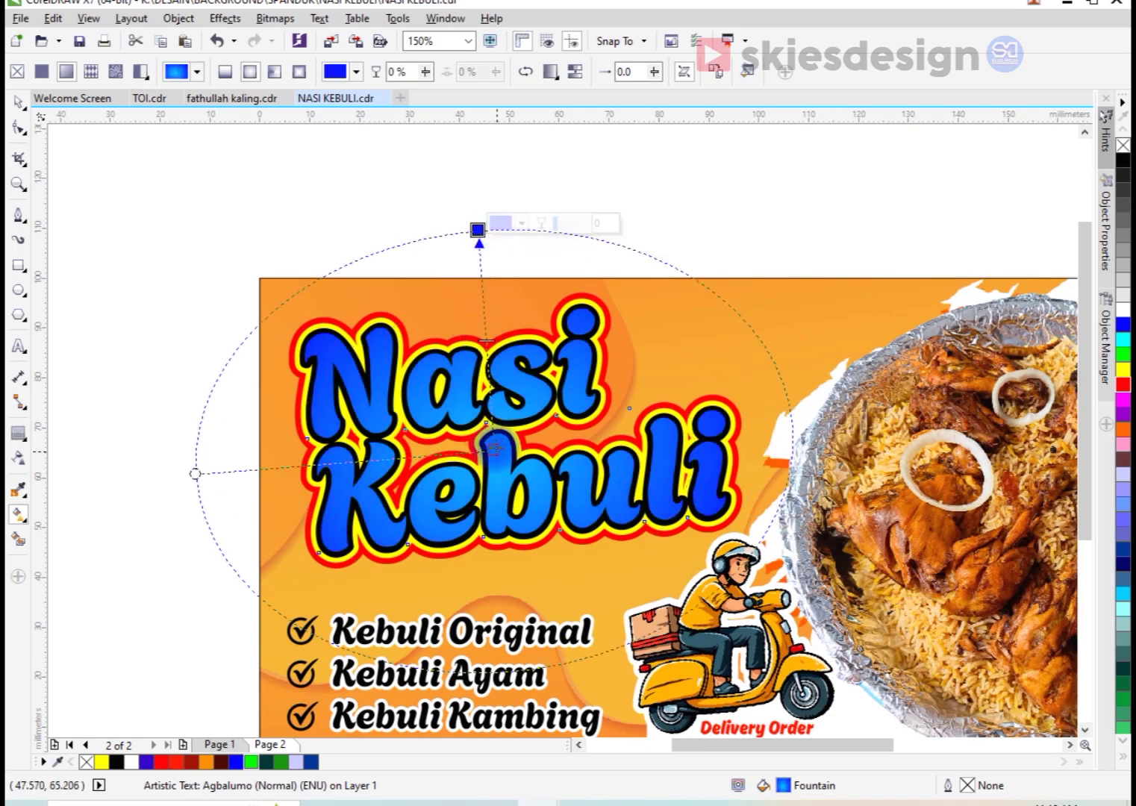
pyautogui.click(486, 433)
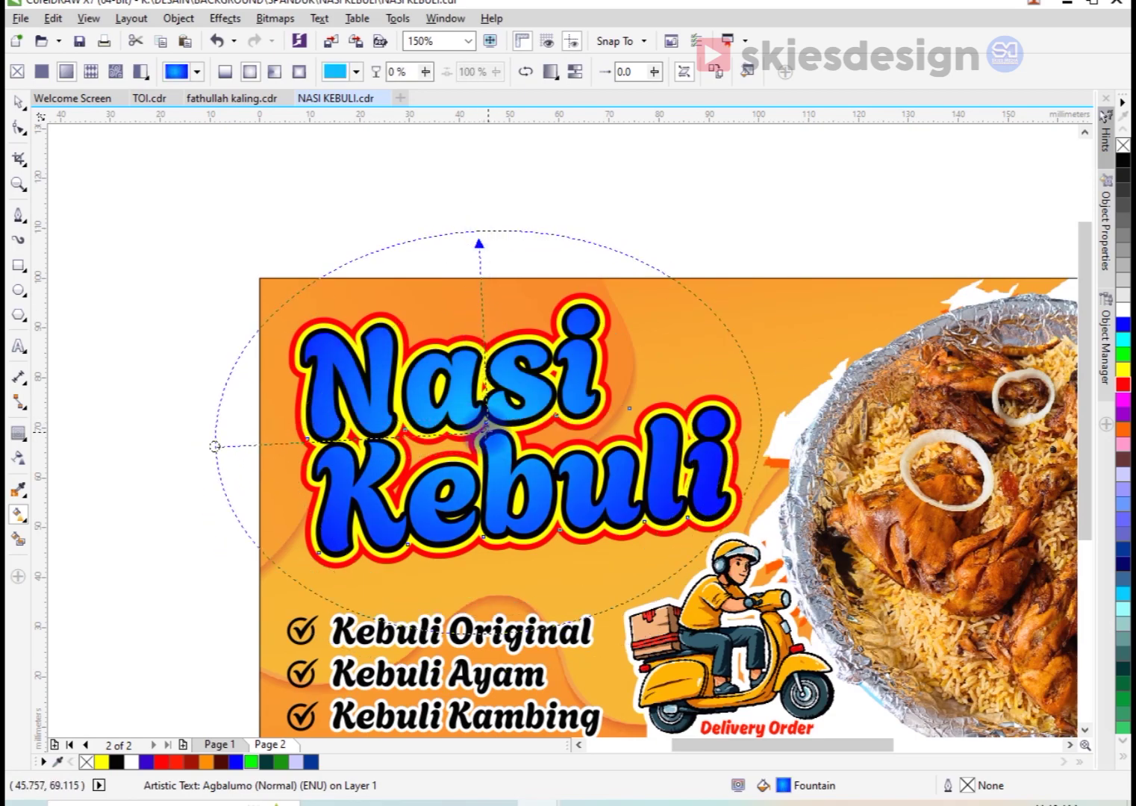
# Set the outer colour of the title's elliptical fountain fill to blue (#0D31FF)
pyautogui.click(479, 229)
pyautogui.click(521, 224)
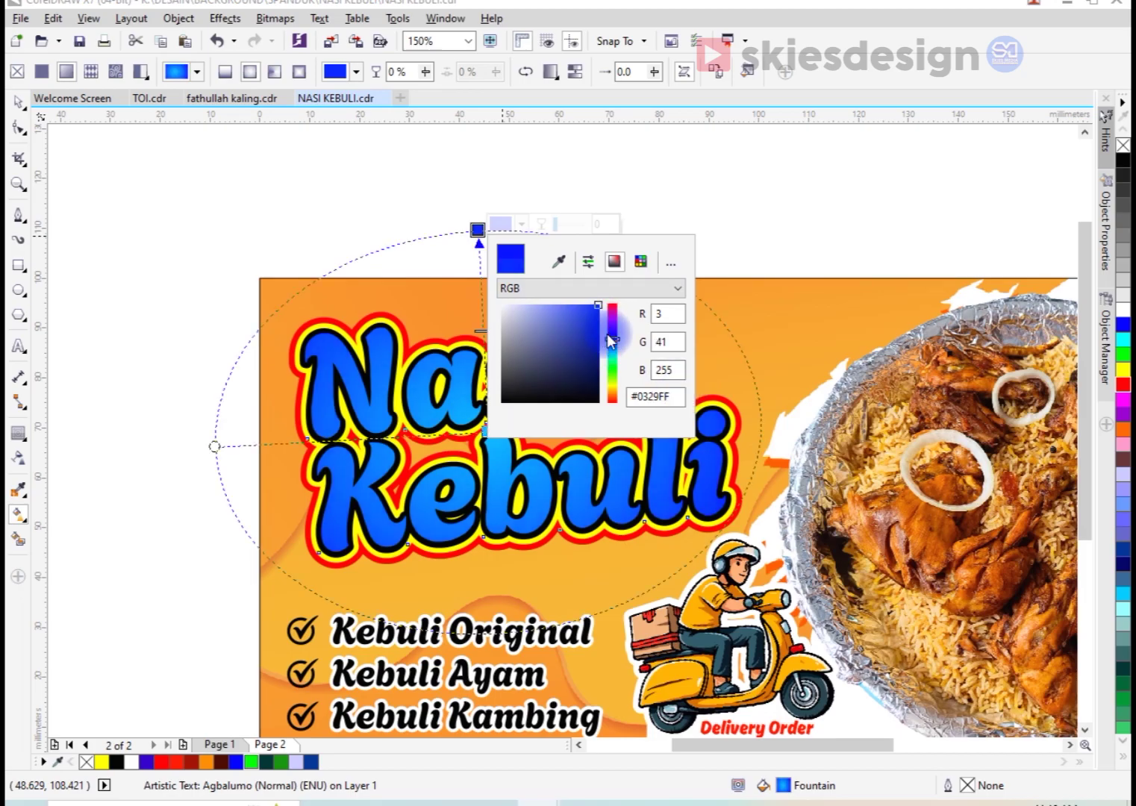
pyautogui.moveTo(616, 344); pyautogui.dragTo(594, 305)
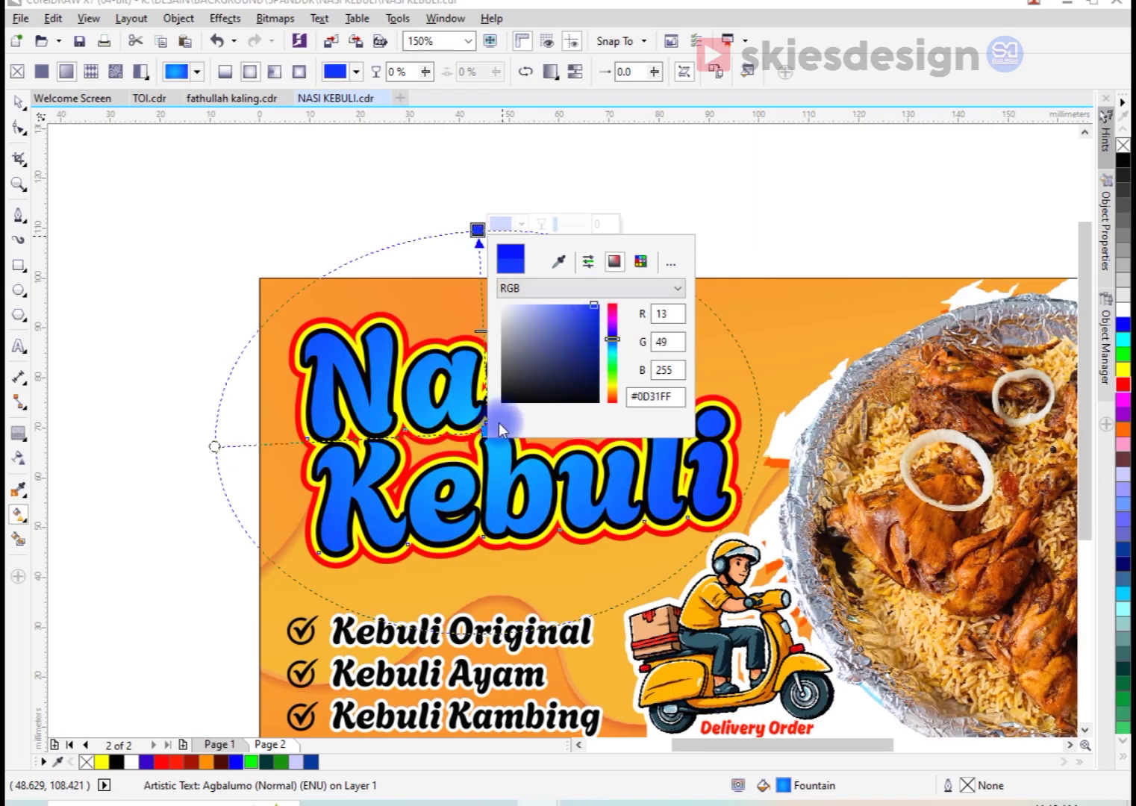
# Set the centre colour of the title's elliptical fountain fill to turquoise (#0AFFCA)
pyautogui.click(499, 423)
pyautogui.click(486, 431)
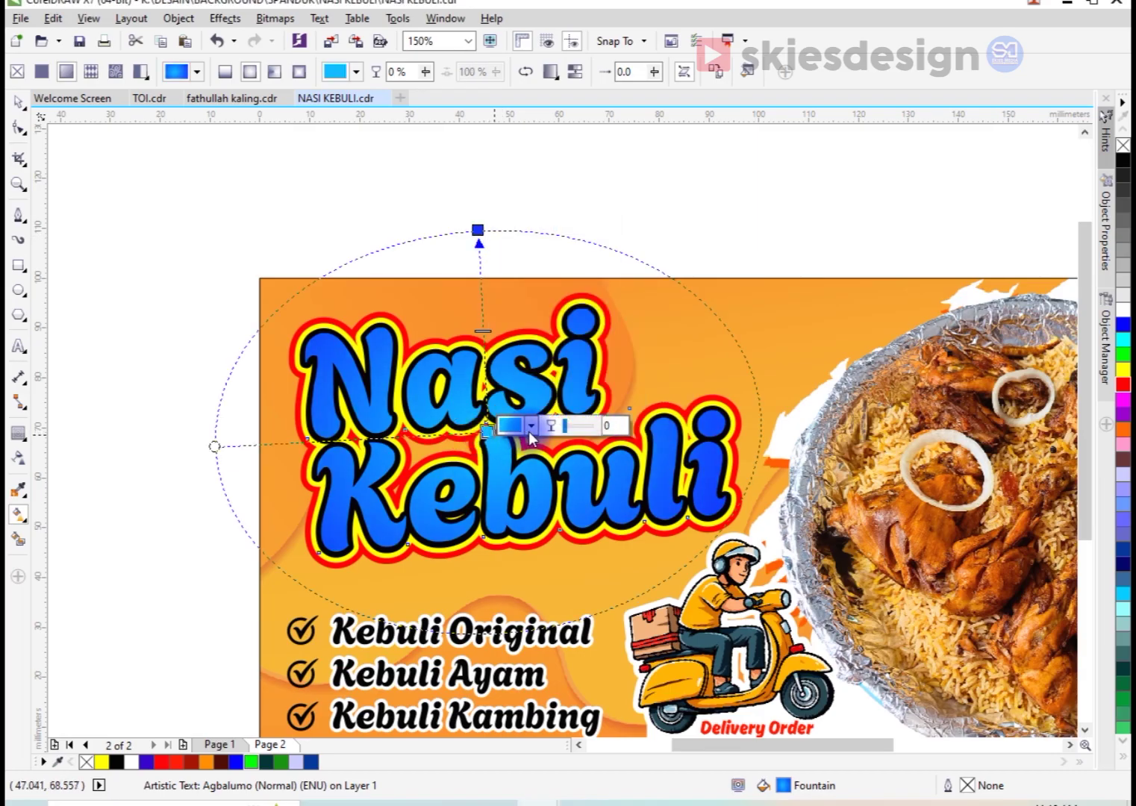
pyautogui.click(530, 425)
pyautogui.moveTo(622, 539); pyautogui.dragTo(625, 554)
pyautogui.click(623, 556)
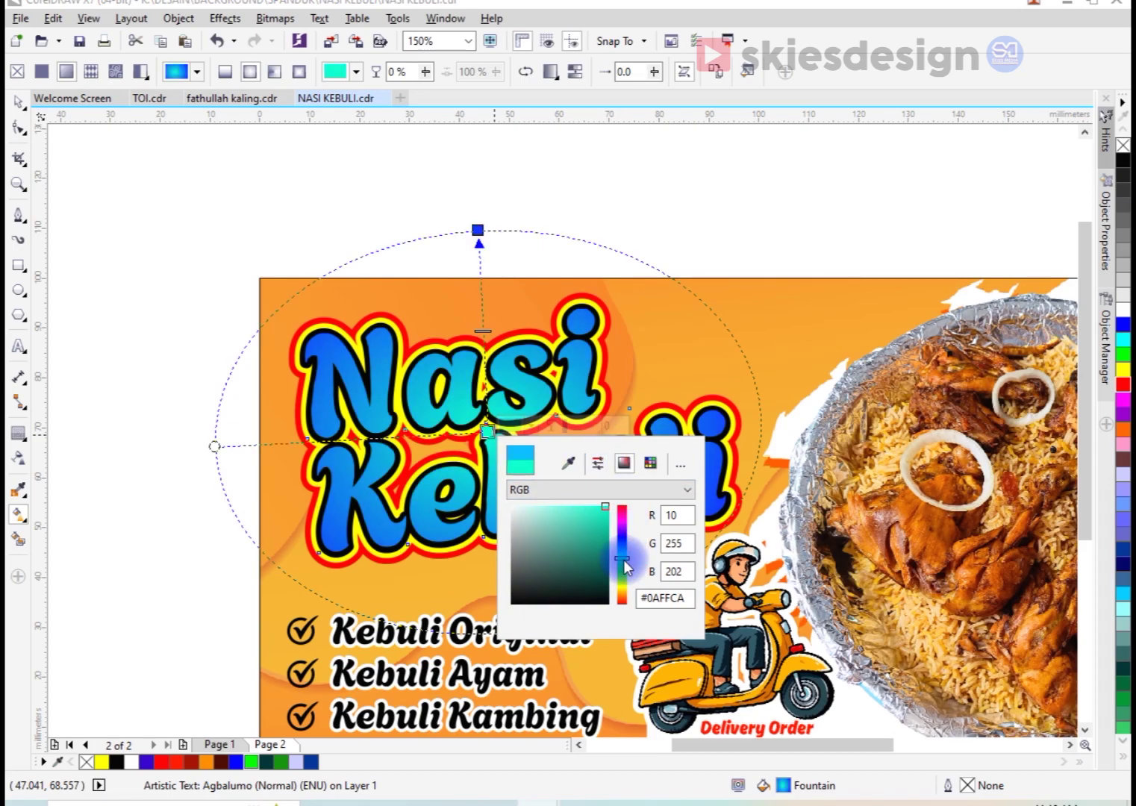
# Set the outer colour of the title's elliptical fountain fill to deep blue (#110DFF)
pyautogui.click(477, 230)
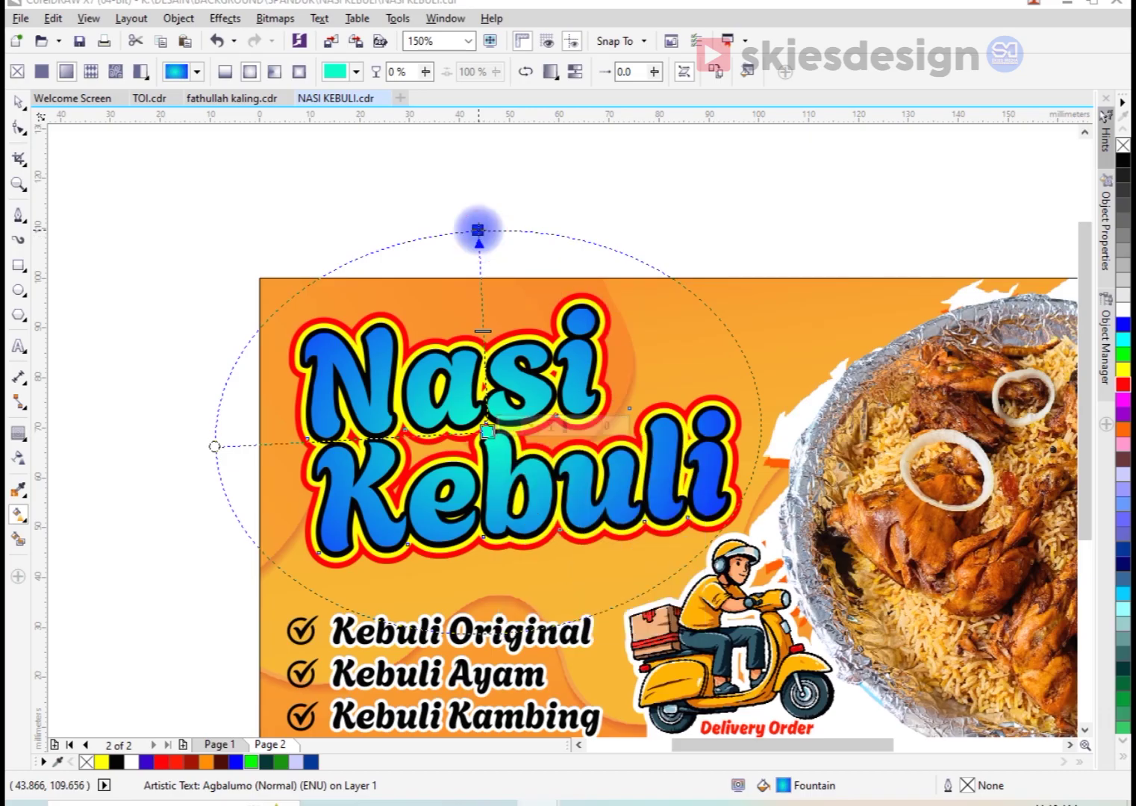
pyautogui.click(521, 224)
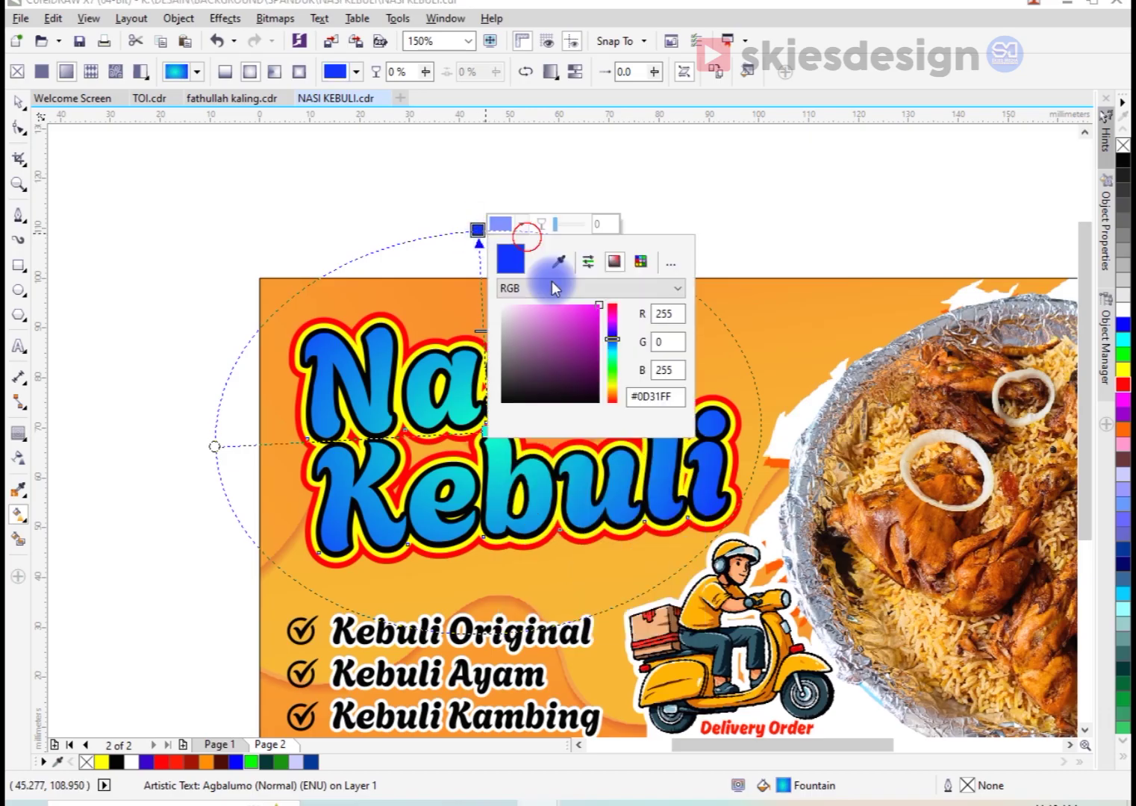
pyautogui.moveTo(614, 345); pyautogui.dragTo(602, 326)
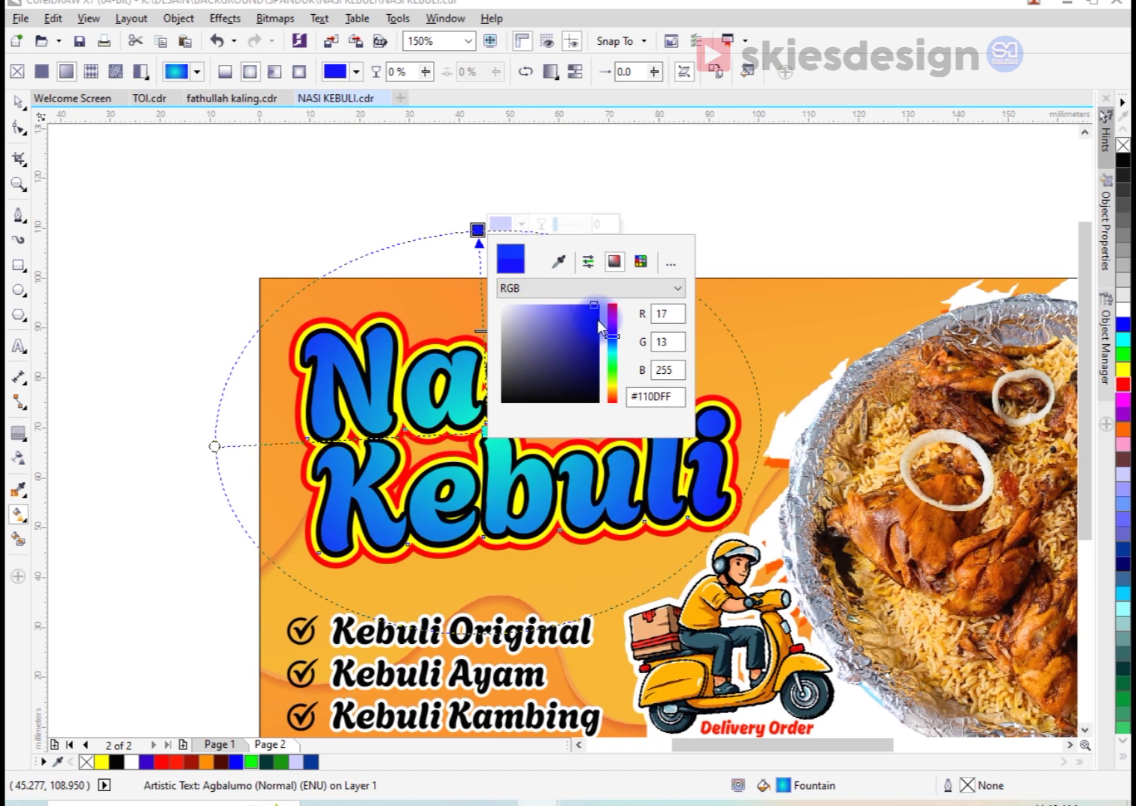
# Apply a one-step inside contour with a 0.742 mm offset to the Nasi Kebuli title and break the contour group apart
pyautogui.click(626, 175)
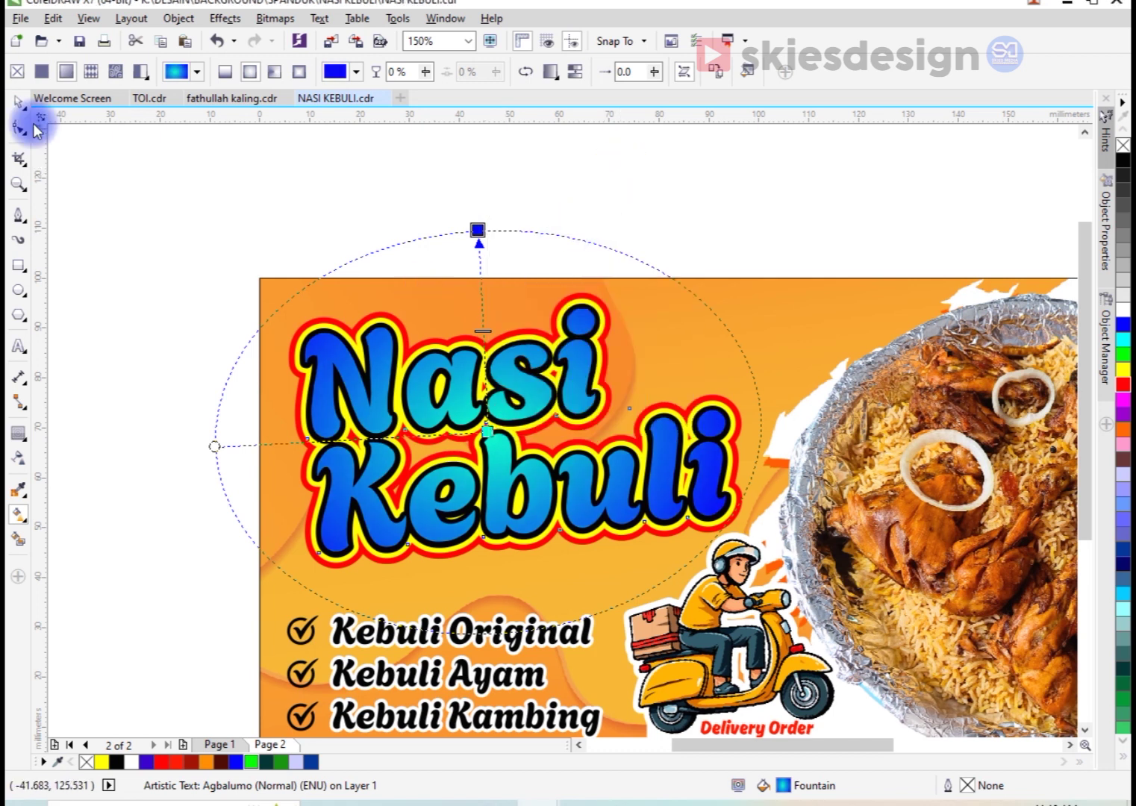
pyautogui.click(19, 111)
pyautogui.click(148, 200)
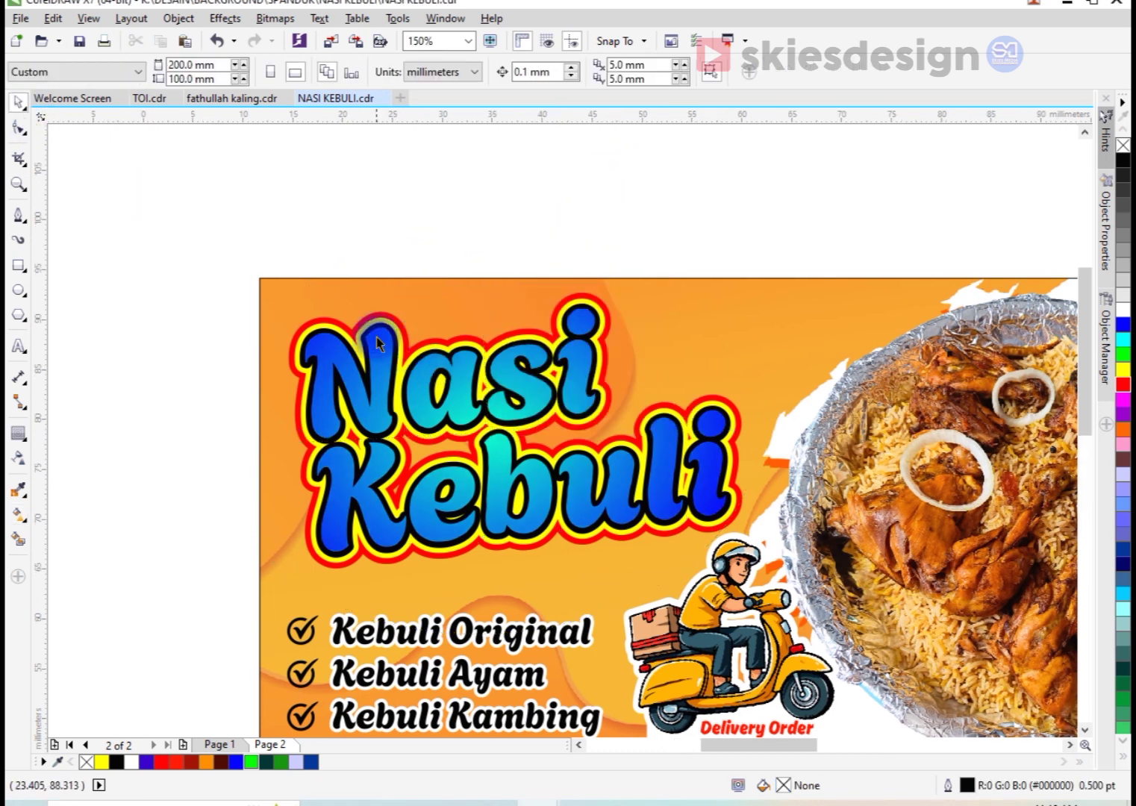
pyautogui.scroll(2, 376, 337)
pyautogui.click(376, 337)
pyautogui.click(18, 433)
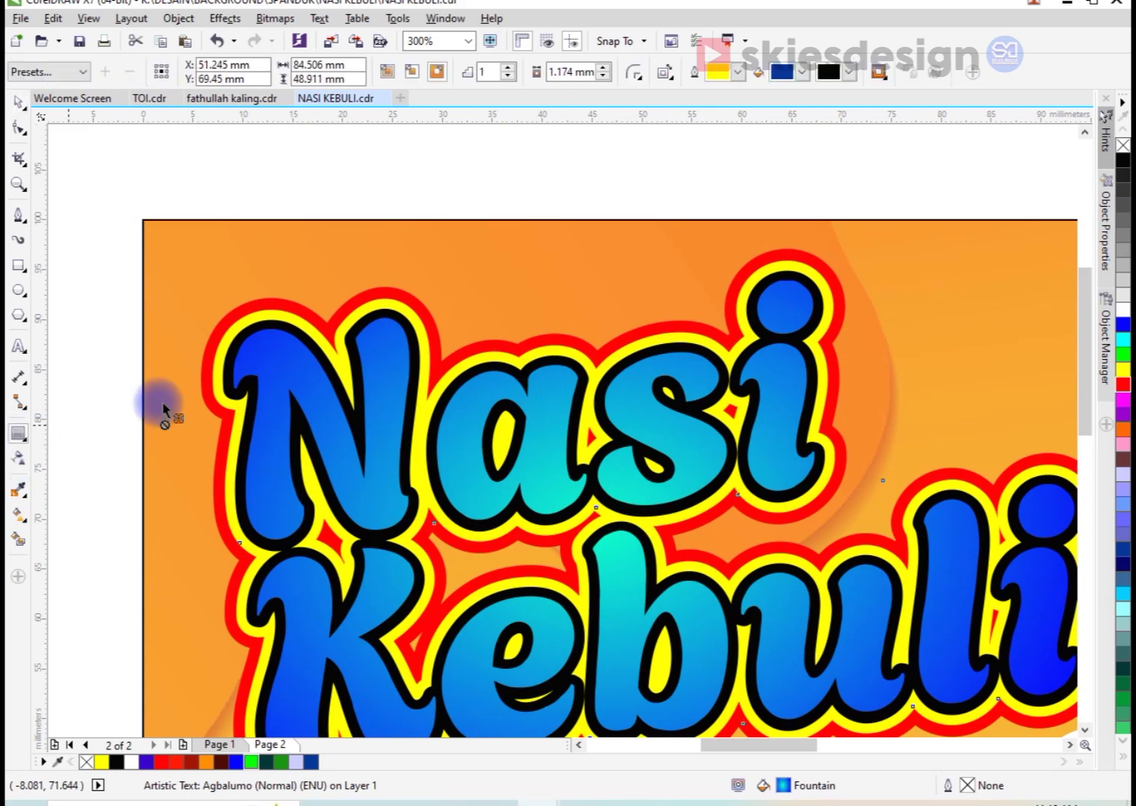
pyautogui.scroll(2, 263, 346)
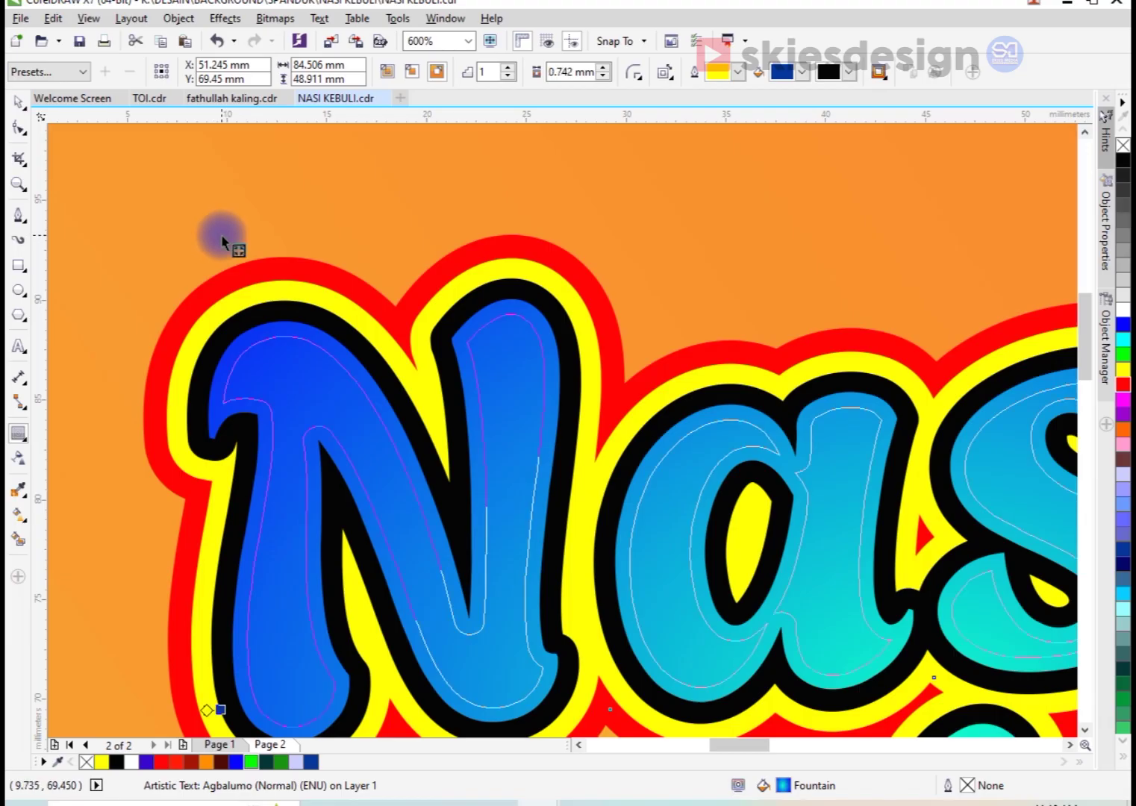
pyautogui.rightClick(286, 341)
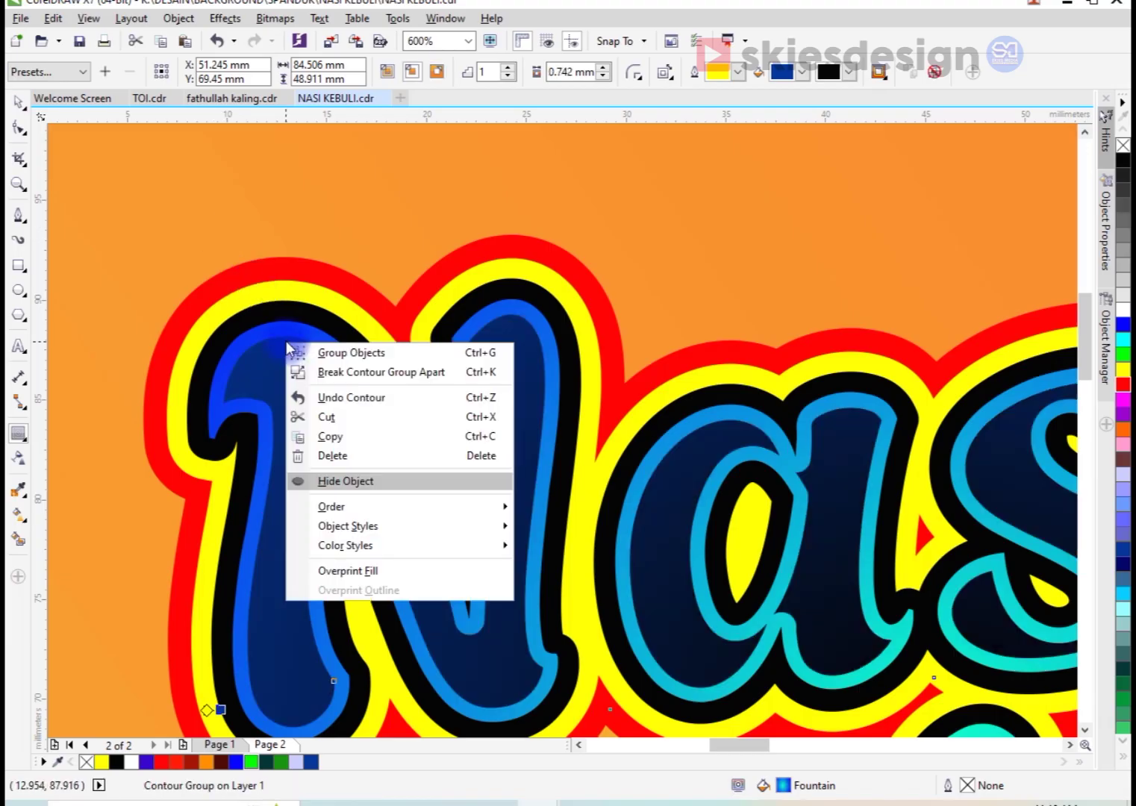
pyautogui.click(319, 373)
# Duplicate the title's inner contour shape slightly down and to the right, then trim the original with the copy to leave thin highlight slivers
pyautogui.press('space')
pyautogui.click(518, 335)
pyautogui.keyDown('ctrl'); pyautogui.click(517, 335); pyautogui.keyUp('ctrl')
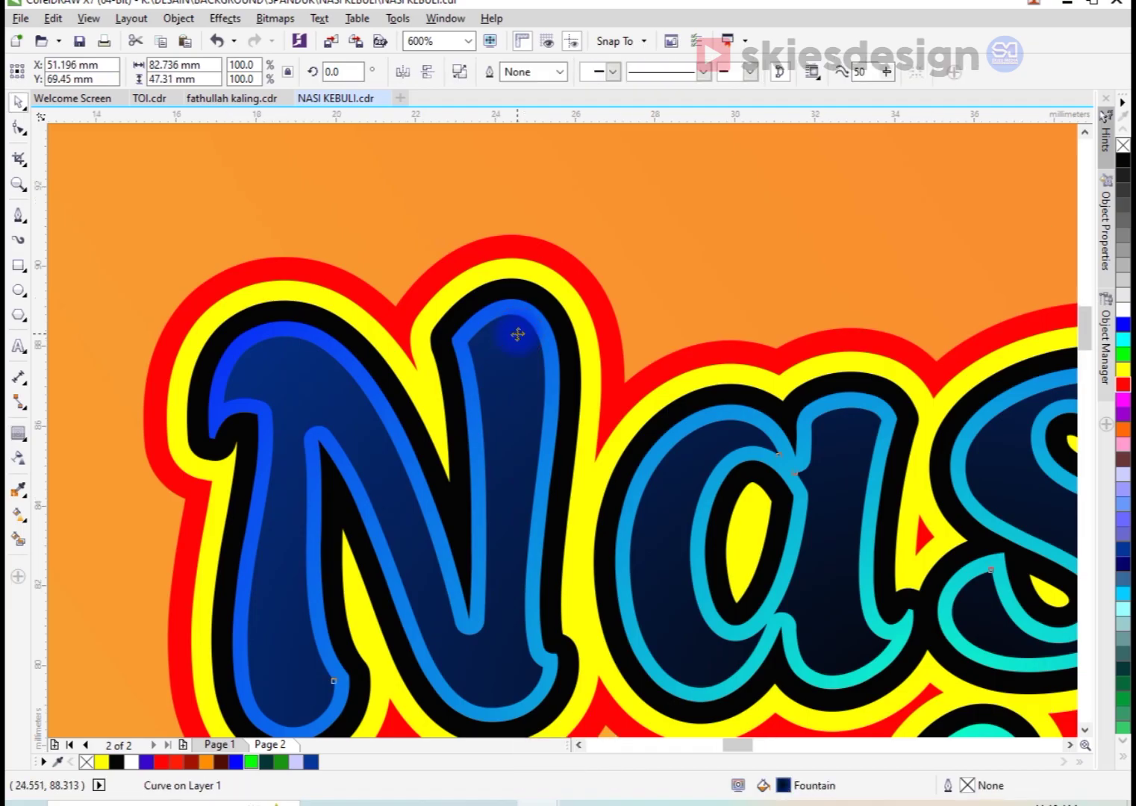
pyautogui.scroll(2, 518, 334)
pyautogui.moveTo(524, 354); pyautogui.dragTo(512, 309)
pyautogui.keyDown('shift'); pyautogui.click(512, 307); pyautogui.keyUp('shift')
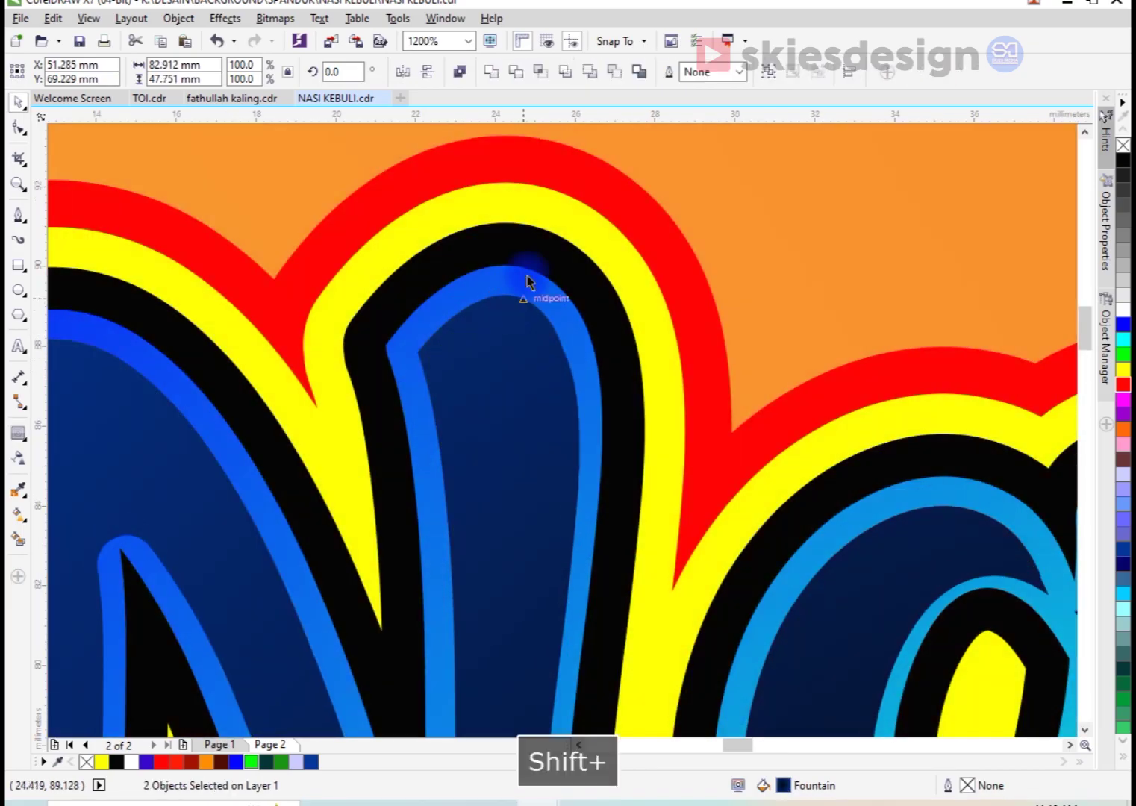
pyautogui.click(612, 84)
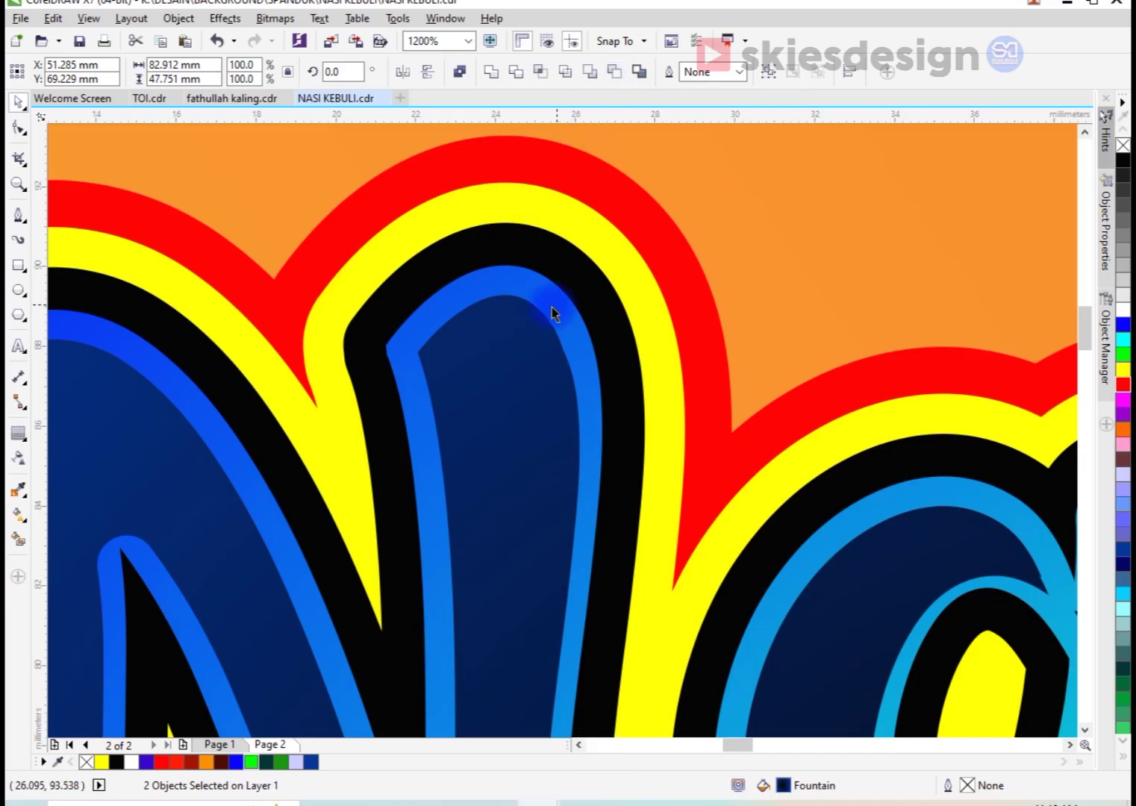
pyautogui.scroll(-1, 519, 304)
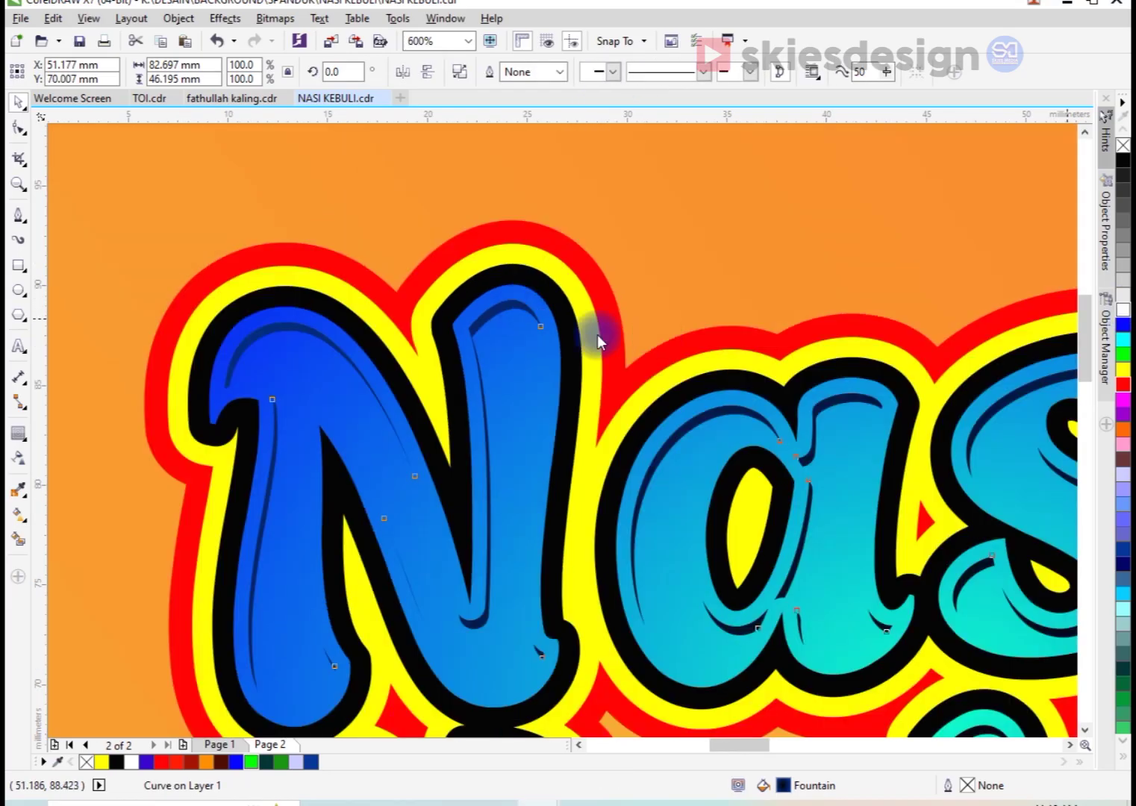
# Fill the trimmed highlight slivers inside the title letters with white and deselect them
pyautogui.scroll(-3, 597, 334)
pyautogui.press('Escape')
pyautogui.scroll(2, 442, 575)
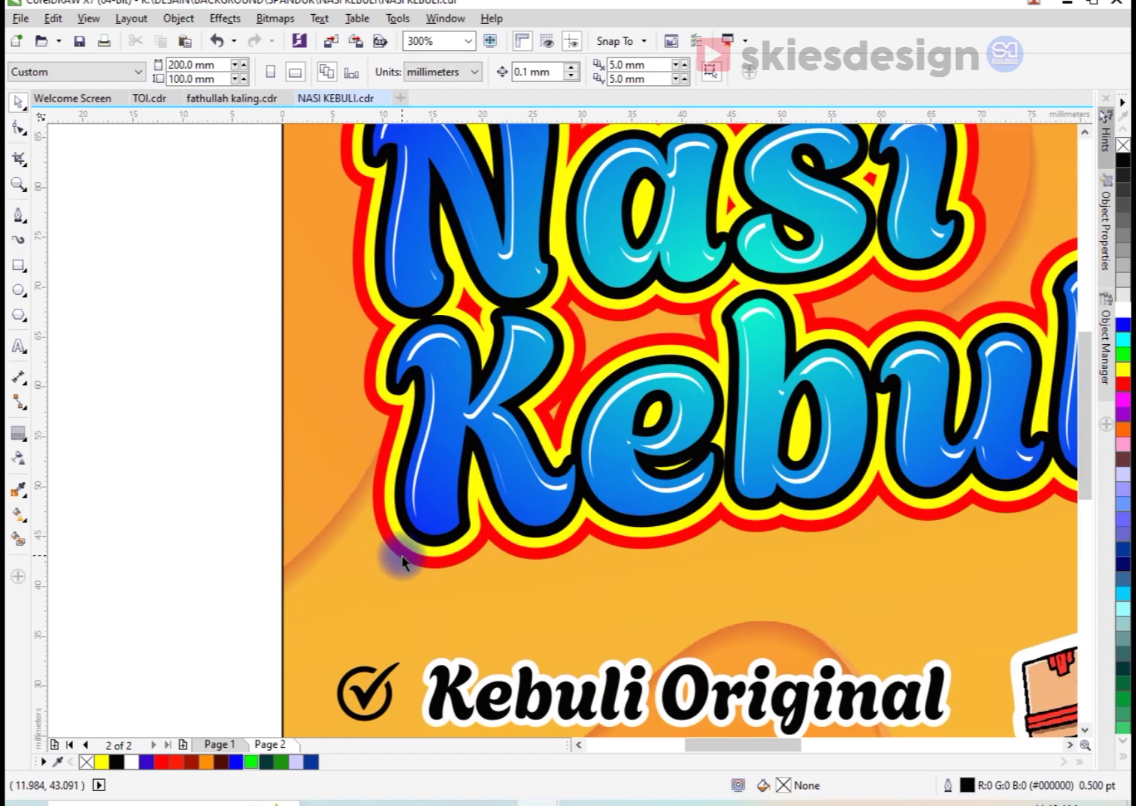
# Extrude the title's outermost red outline down and to the left with a depth of 20
pyautogui.click(401, 562)
pyautogui.click(22, 437)
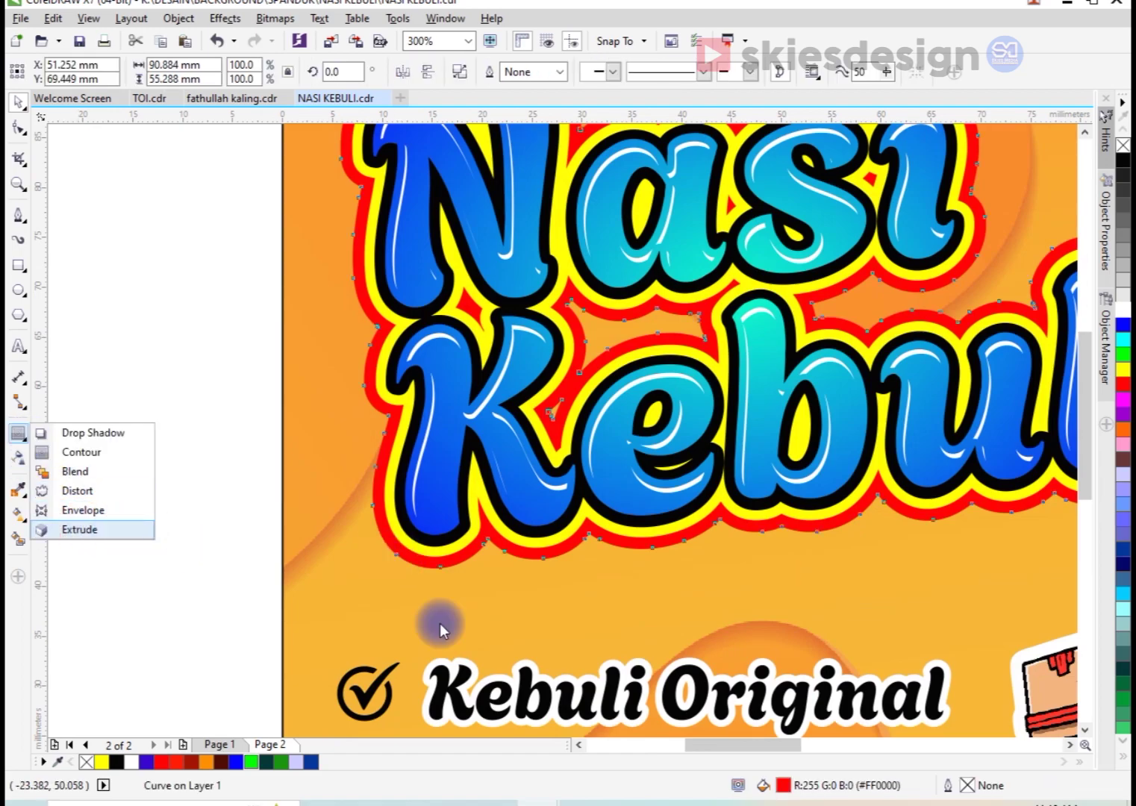
pyautogui.click(139, 530)
pyautogui.moveTo(409, 562); pyautogui.dragTo(359, 649)
pyautogui.scroll(-1, 360, 602)
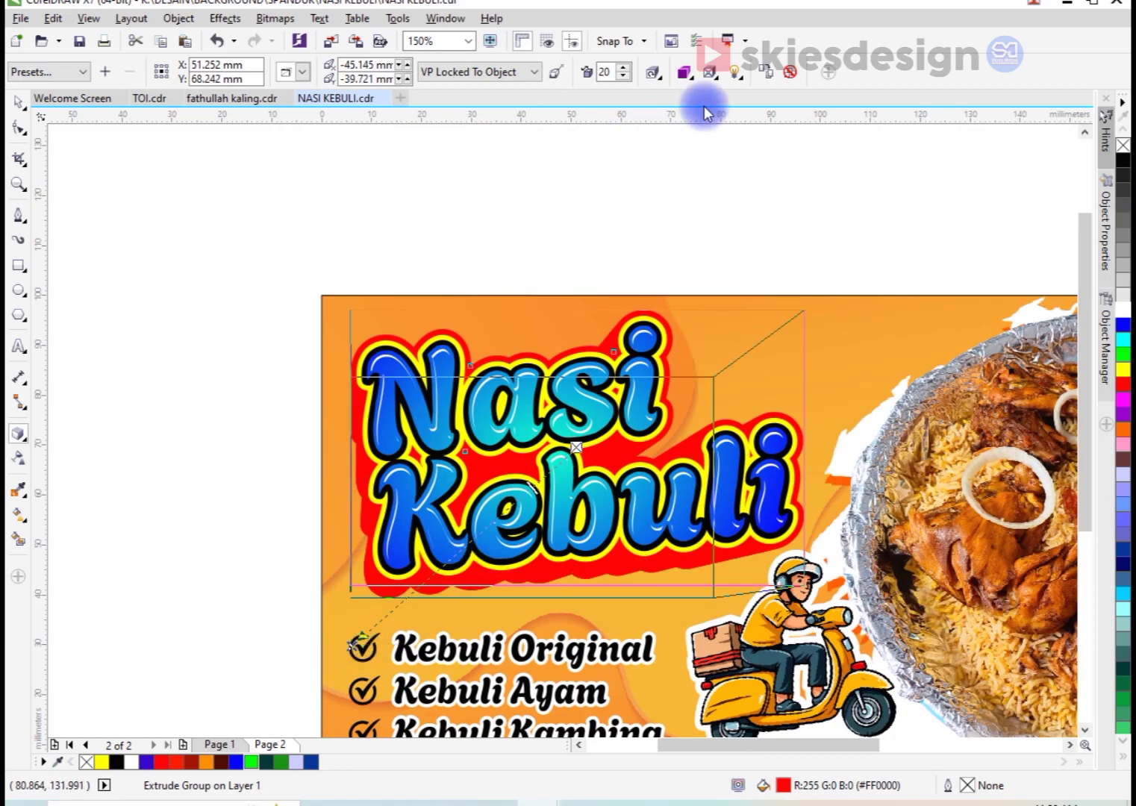
# Shade the title's extrusion with a color gradient from red to black (#000000)
pyautogui.click(689, 75)
pyautogui.click(752, 134)
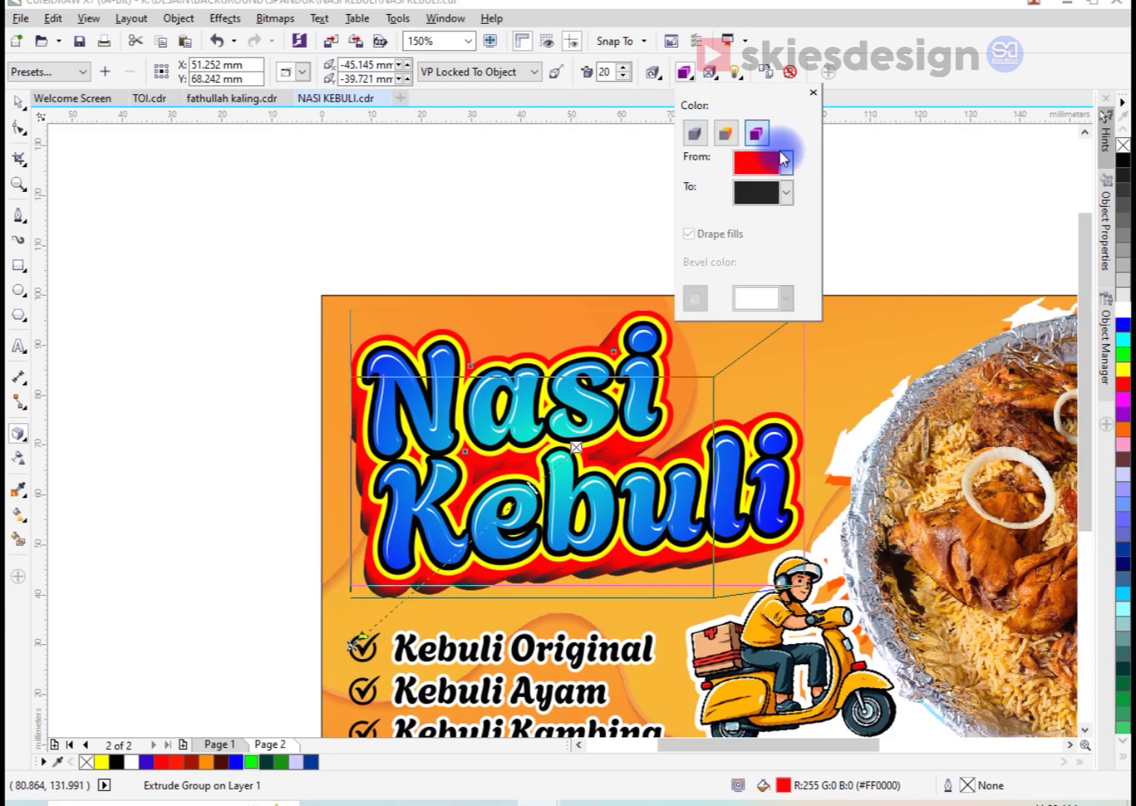
pyautogui.click(792, 201)
pyautogui.click(770, 331)
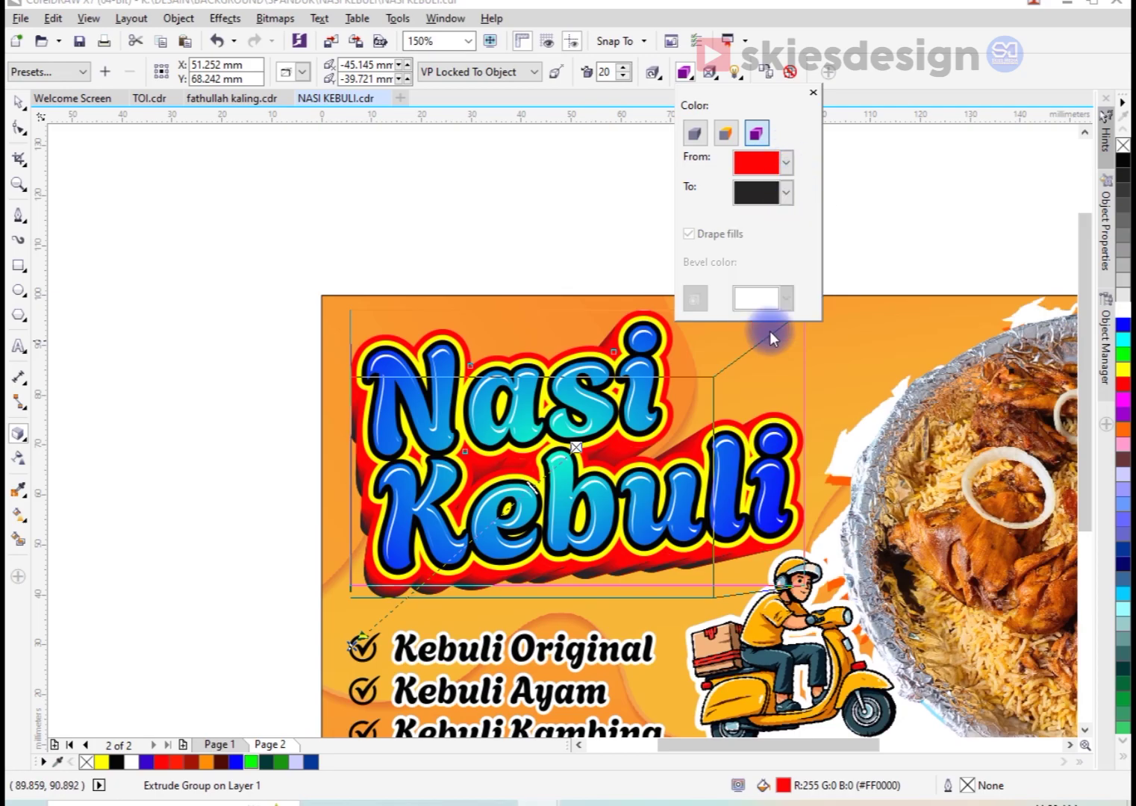
pyautogui.click(661, 347)
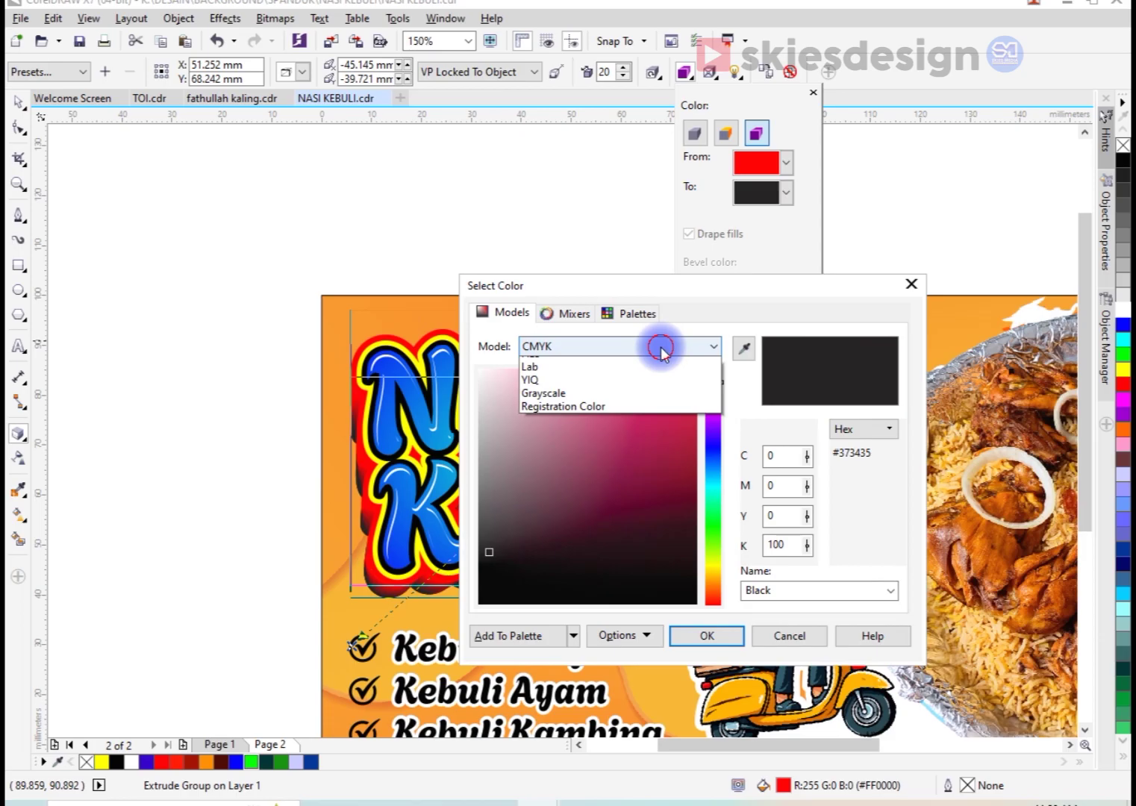
pyautogui.click(657, 389)
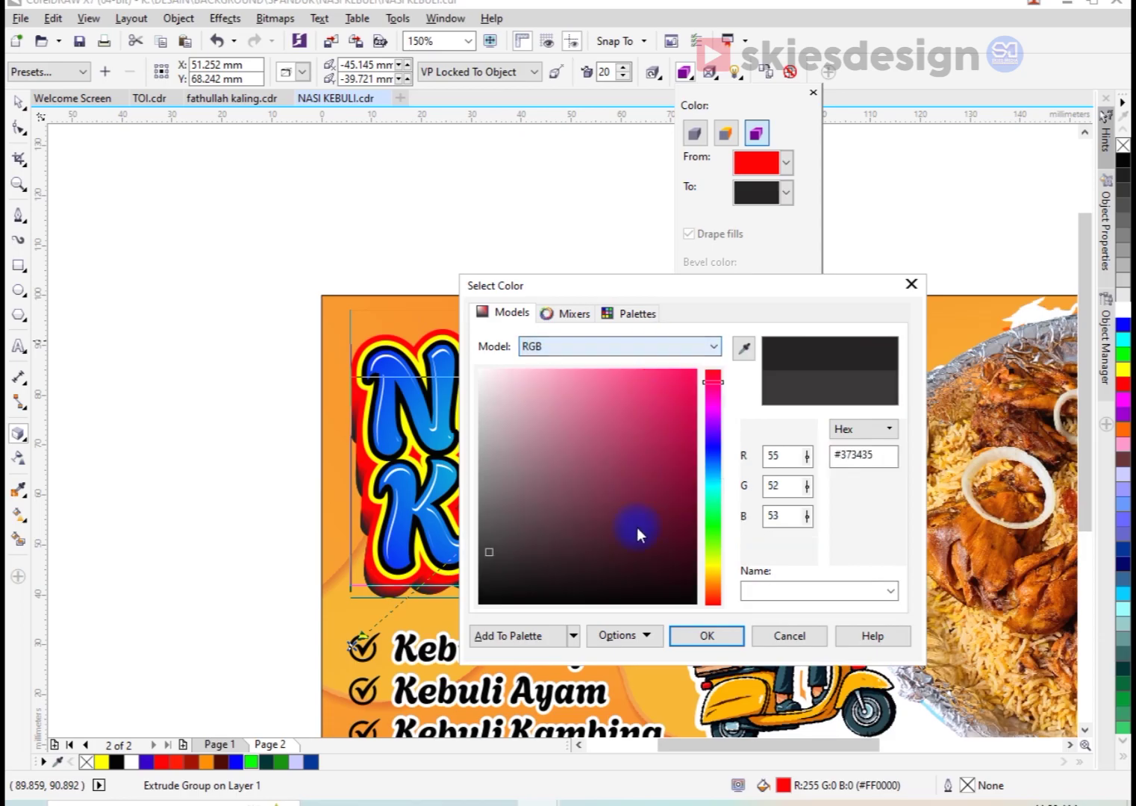
pyautogui.moveTo(637, 532); pyautogui.dragTo(702, 616)
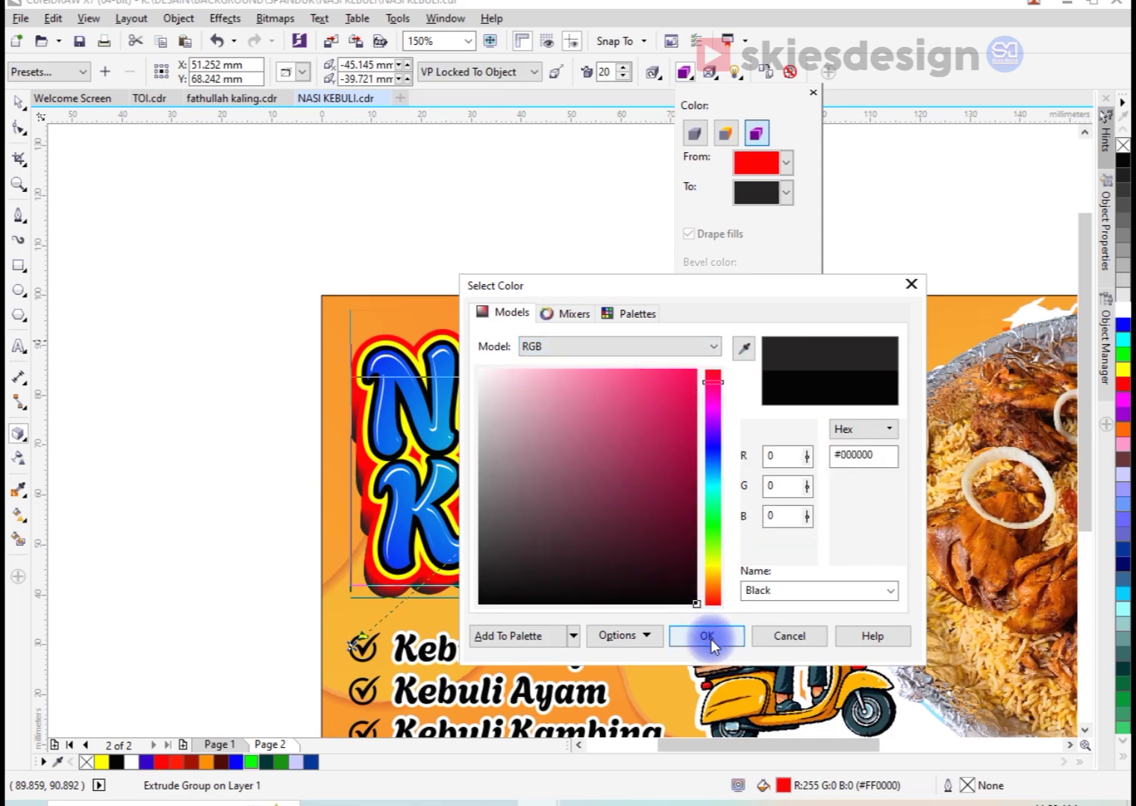
pyautogui.click(711, 641)
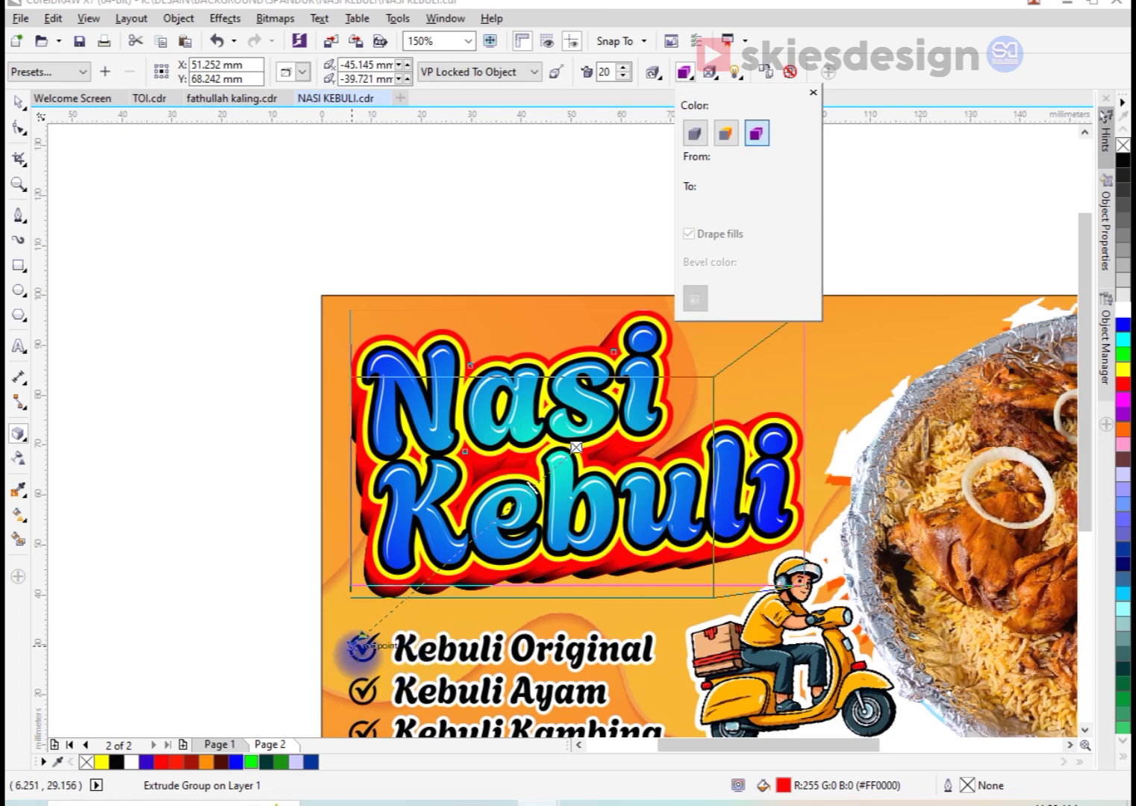
pyautogui.click(360, 647)
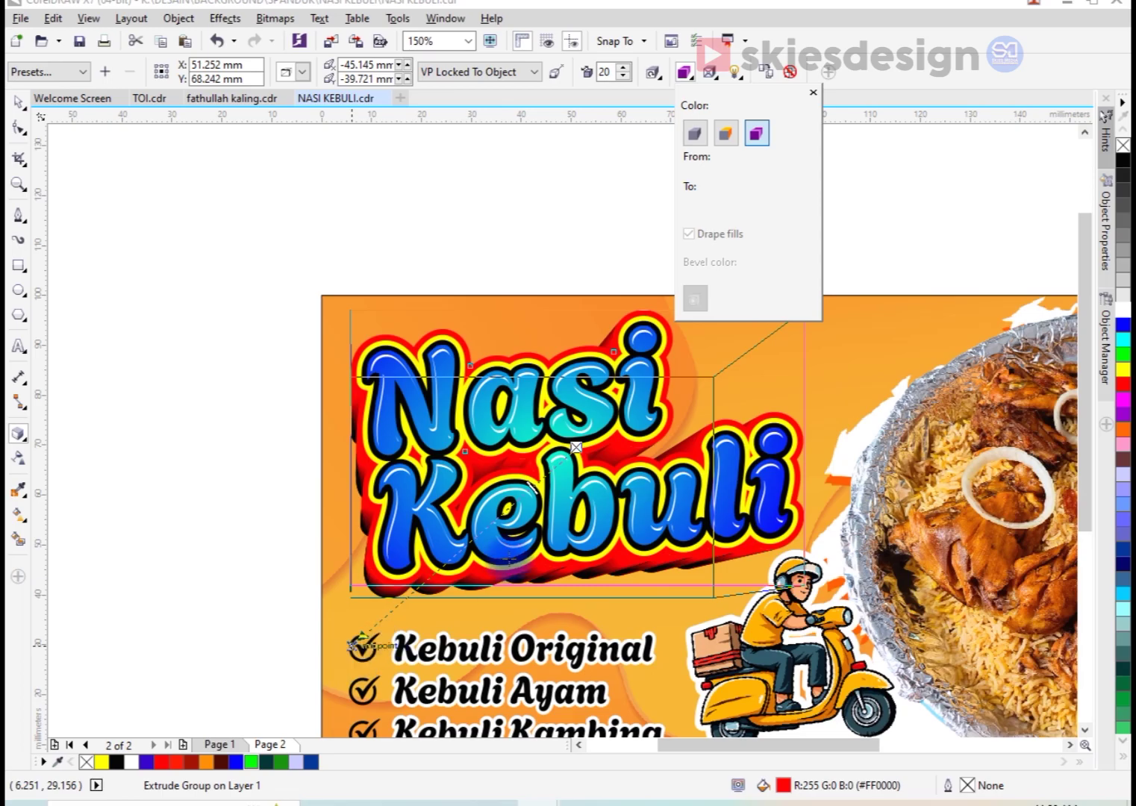
pyautogui.click(509, 561)
pyautogui.click(21, 105)
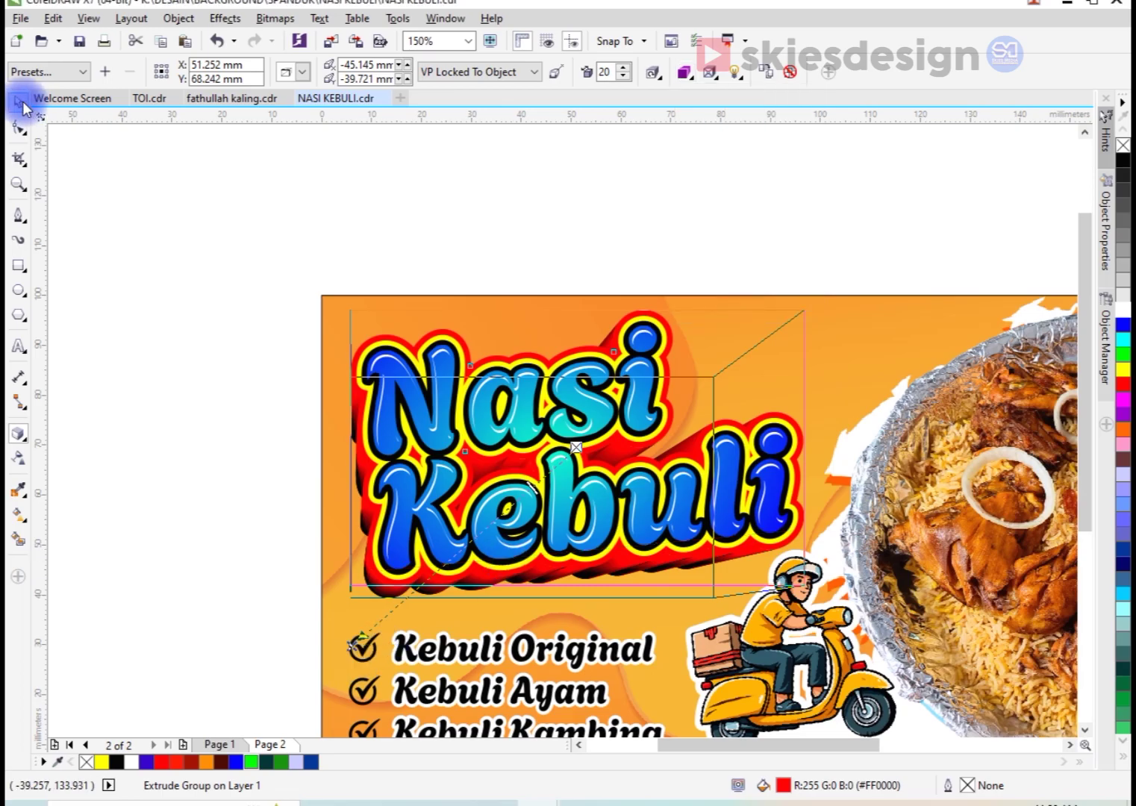
# PowerClip the platter photo inside the banner's orange background so it is cropped at the page edge
pyautogui.scroll(-2, 352, 350)
pyautogui.moveTo(292, 221); pyautogui.dragTo(881, 553)
pyautogui.hotkey('shift', 'F2')
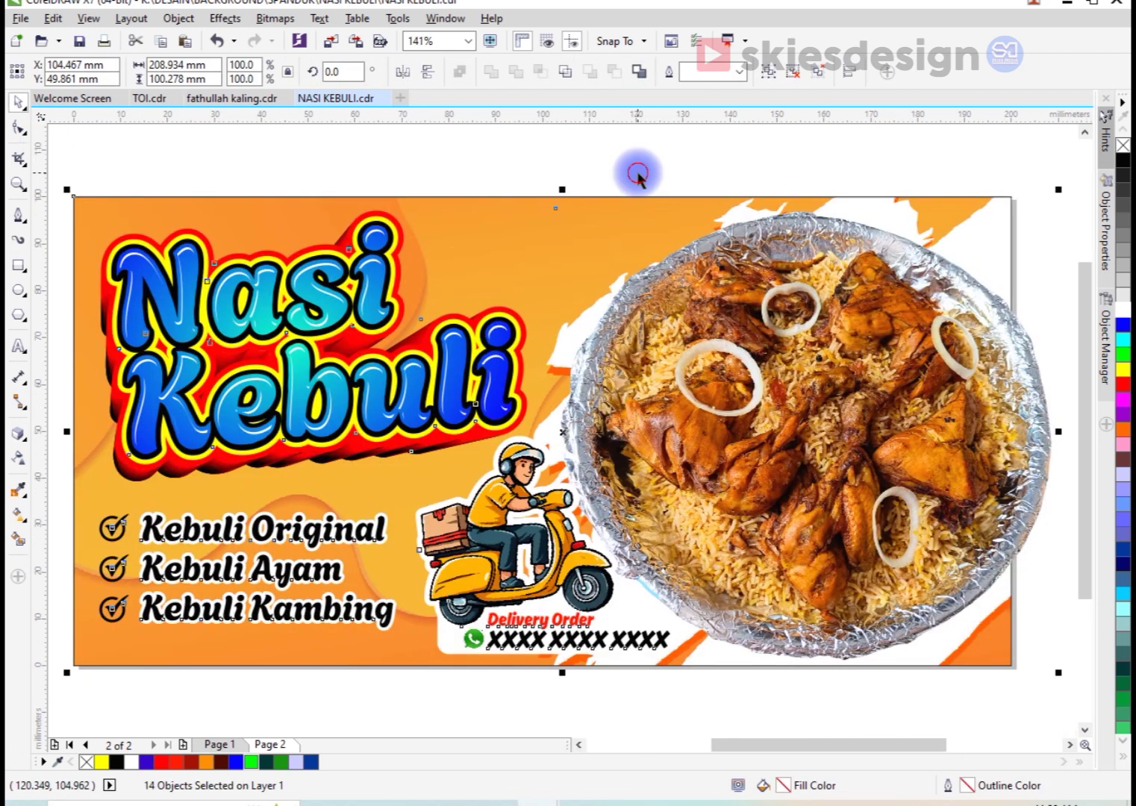
pyautogui.click(771, 314)
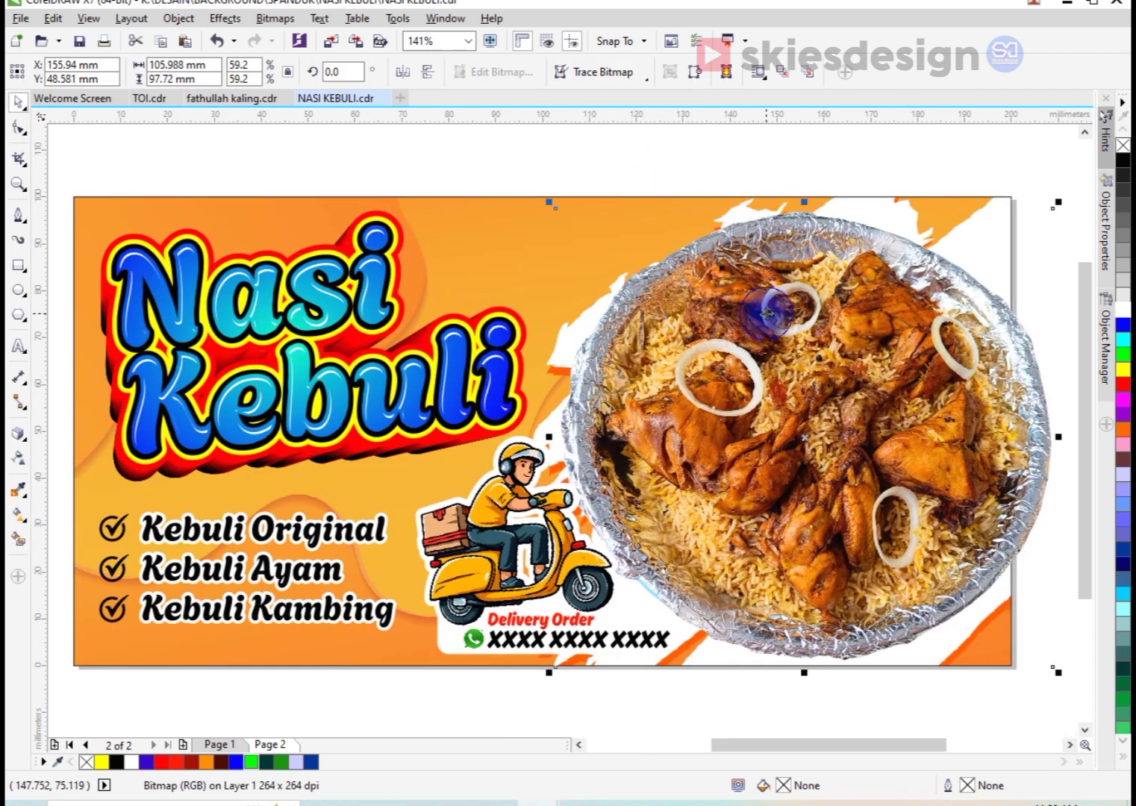
pyautogui.rightClick(767, 314)
pyautogui.click(788, 304)
pyautogui.click(623, 203)
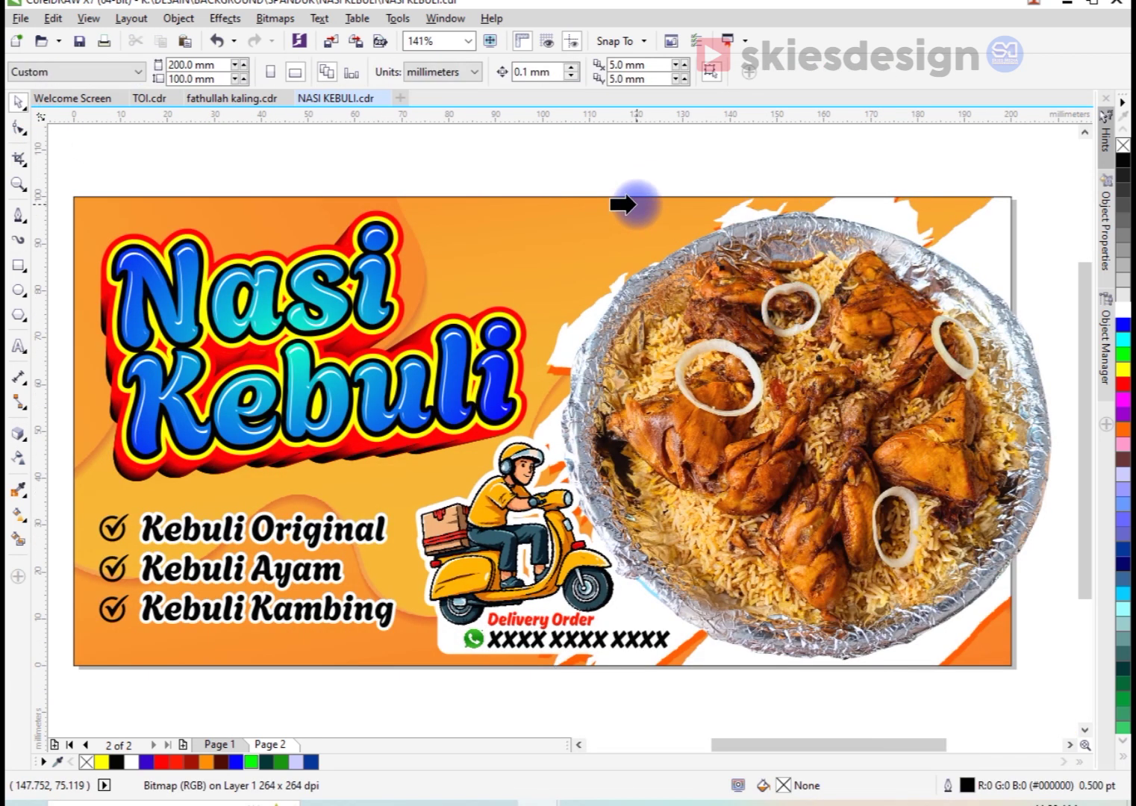
# Set the outer colour of the title's elliptical fountain fill to a lighter blue (#146AFF)
pyautogui.click(380, 313)
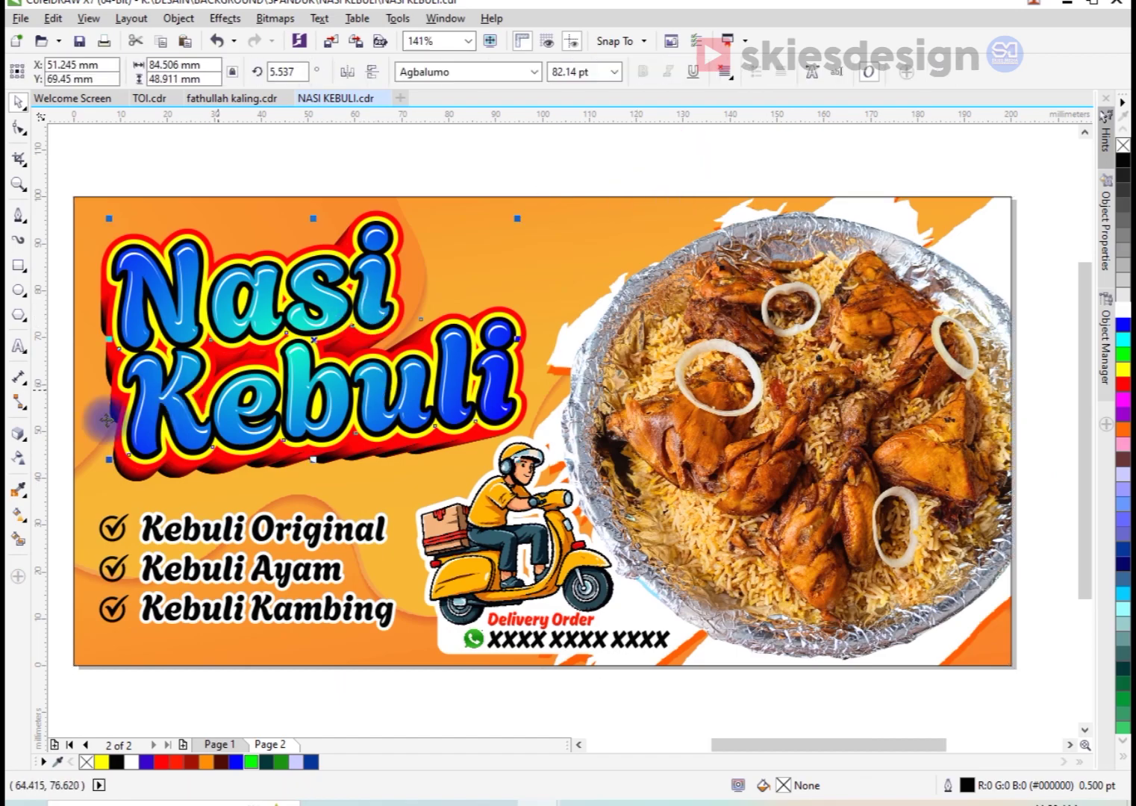
pyautogui.click(19, 515)
pyautogui.click(278, 151)
pyautogui.click(321, 147)
pyautogui.moveTo(413, 243); pyautogui.dragTo(419, 269)
pyautogui.click(398, 232)
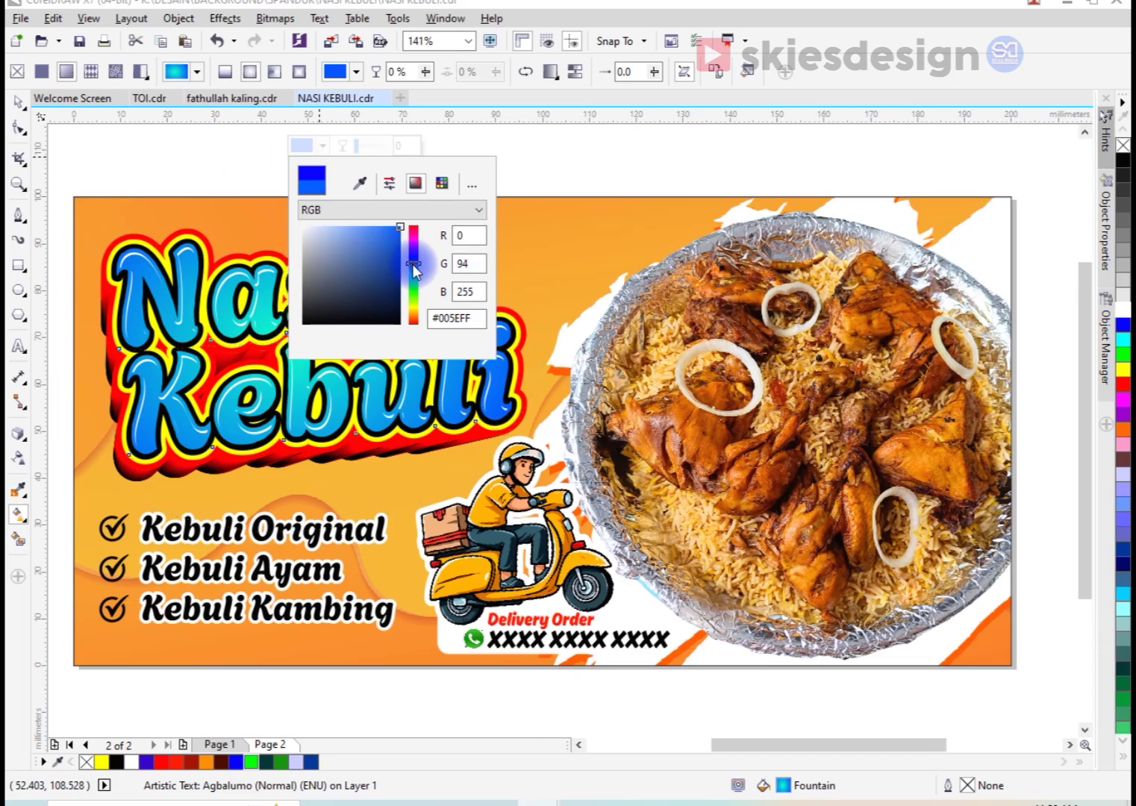
pyautogui.moveTo(396, 235); pyautogui.dragTo(391, 217)
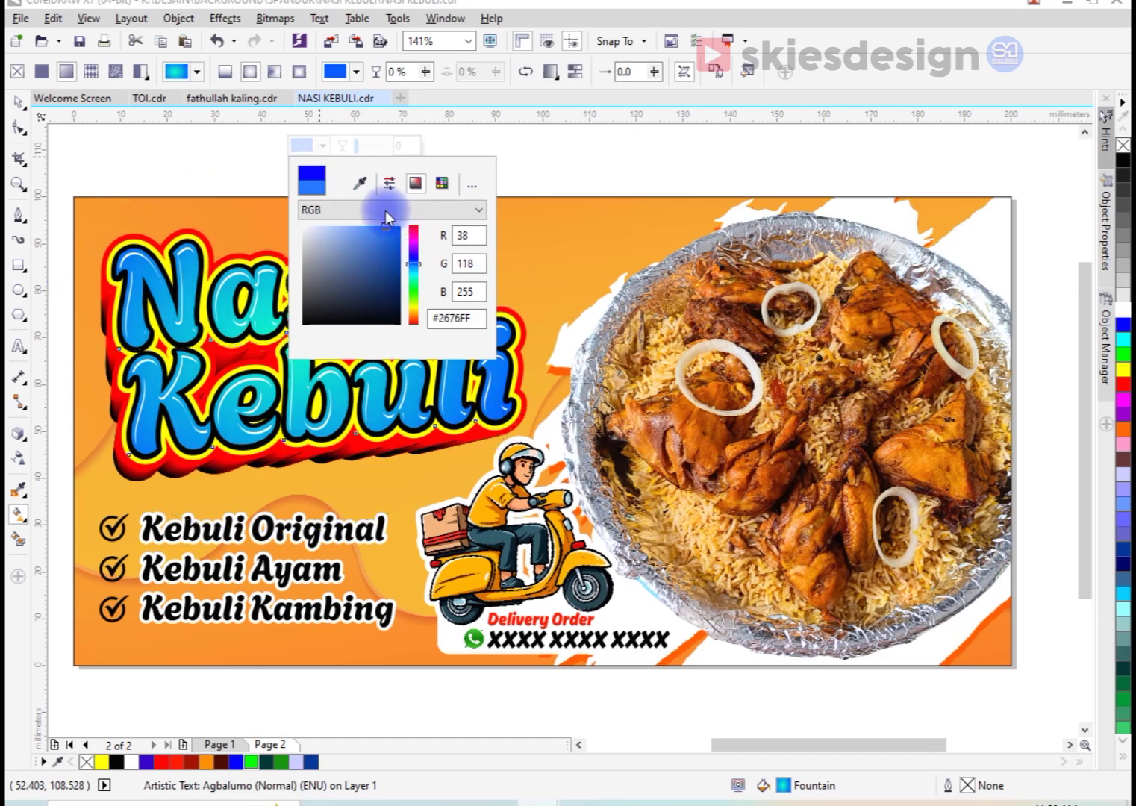
pyautogui.click(392, 222)
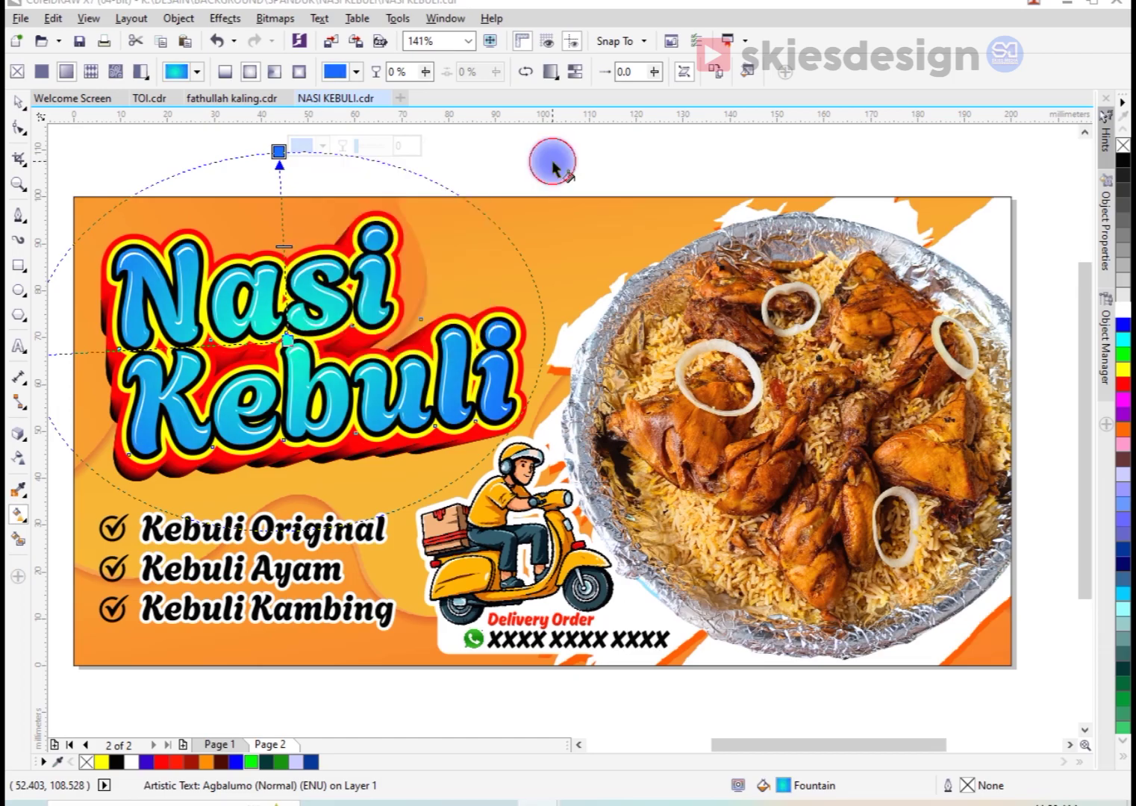
# Make the outer blue of the title's fountain fill slightly more saturated
pyautogui.click(279, 153)
pyautogui.click(302, 146)
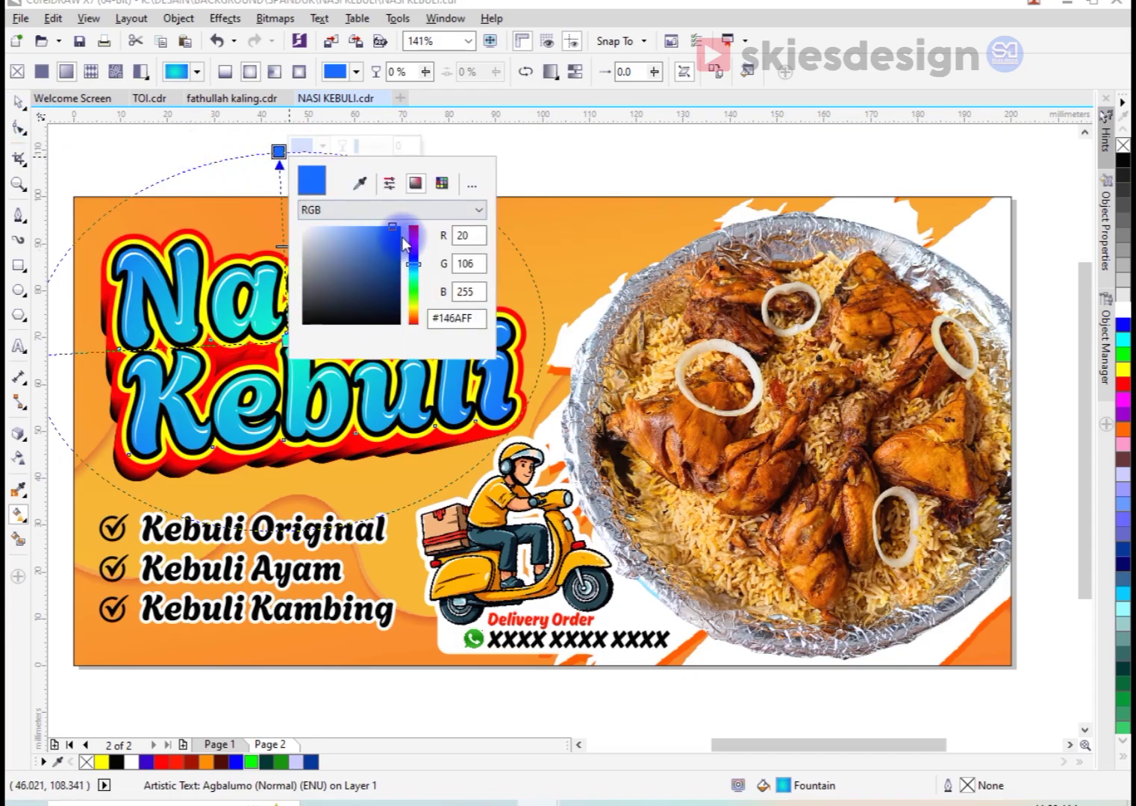
pyautogui.click(398, 230)
pyautogui.click(274, 279)
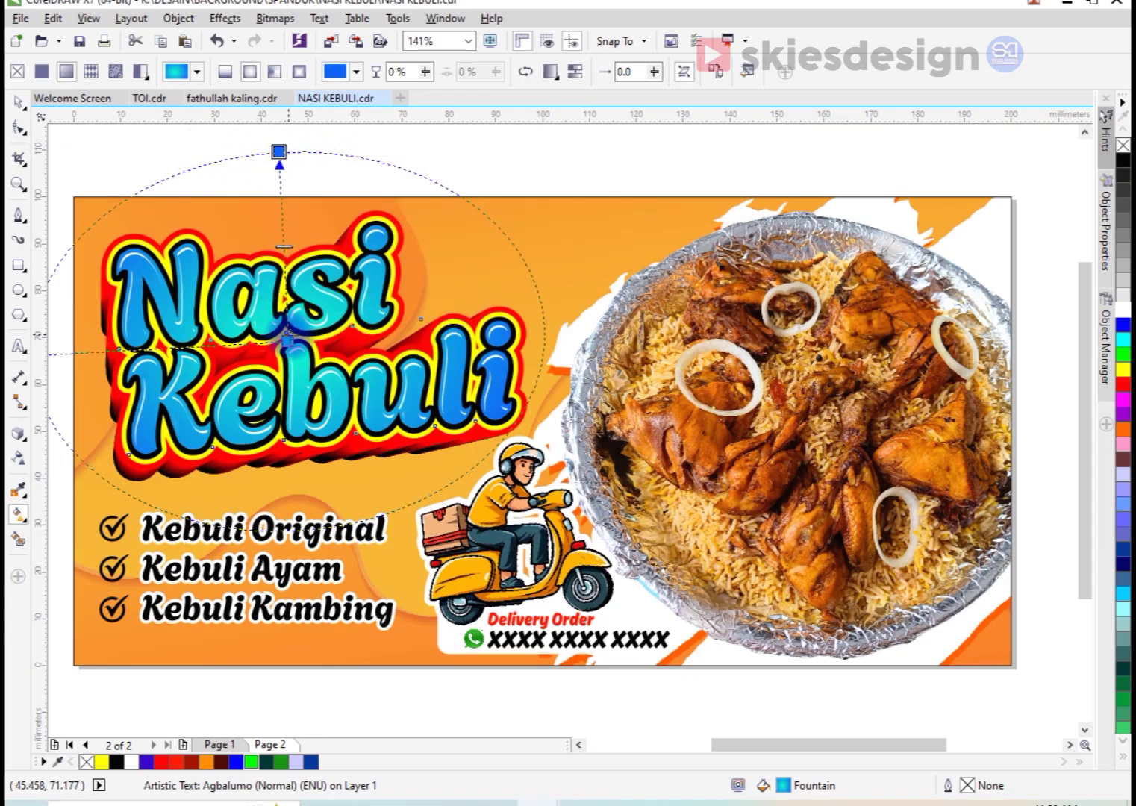
# Shift the centre colour of the title's elliptical fountain fill from turquoise to cyan
pyautogui.click(287, 341)
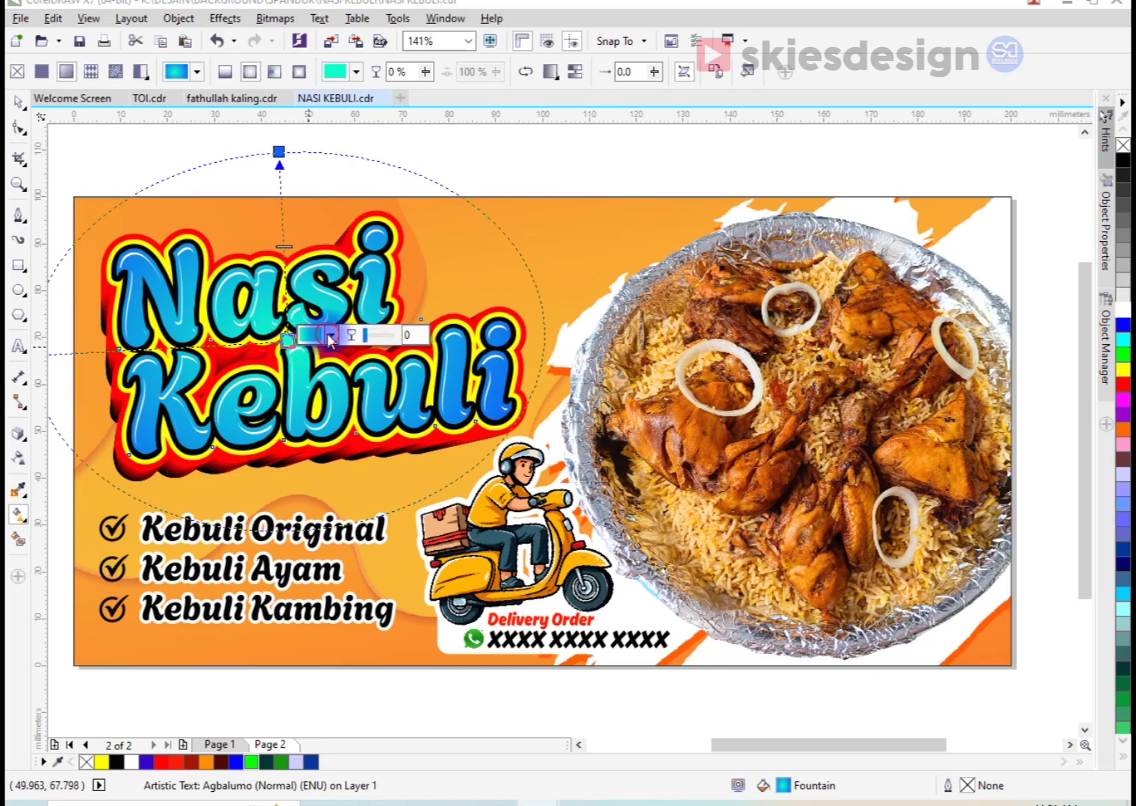
pyautogui.click(331, 340)
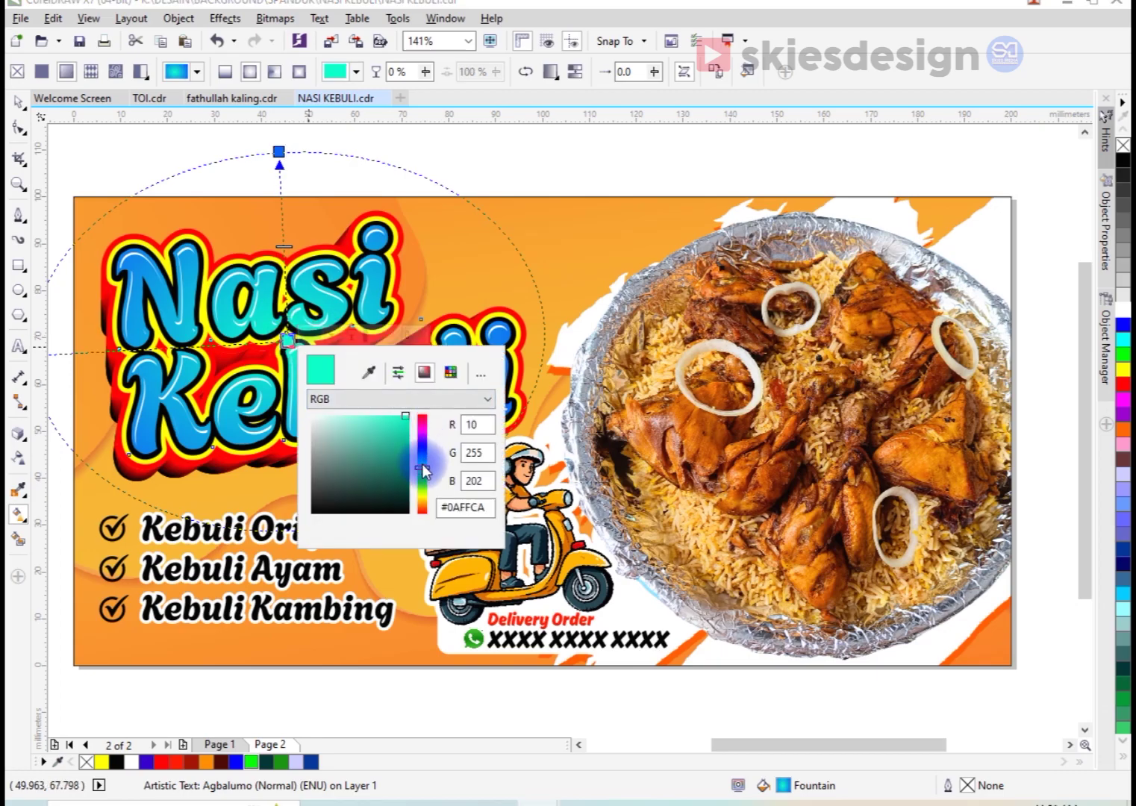
pyautogui.moveTo(424, 467); pyautogui.dragTo(421, 457)
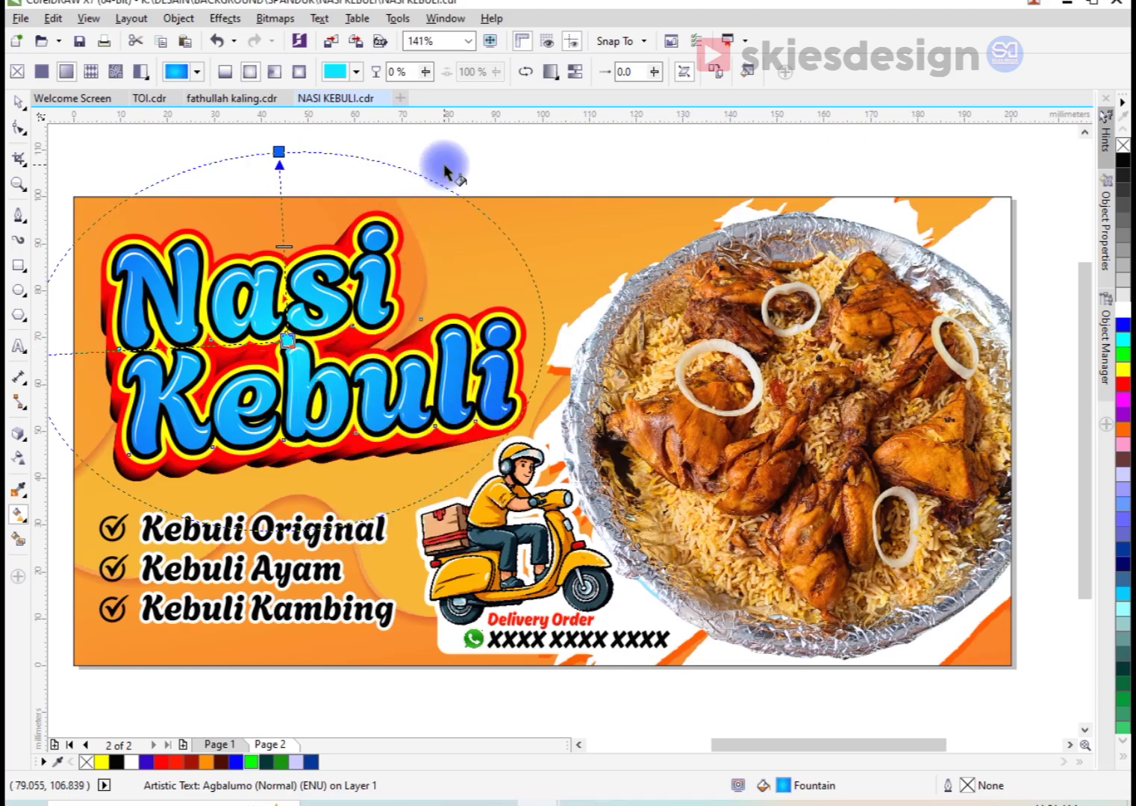
pyautogui.click(22, 108)
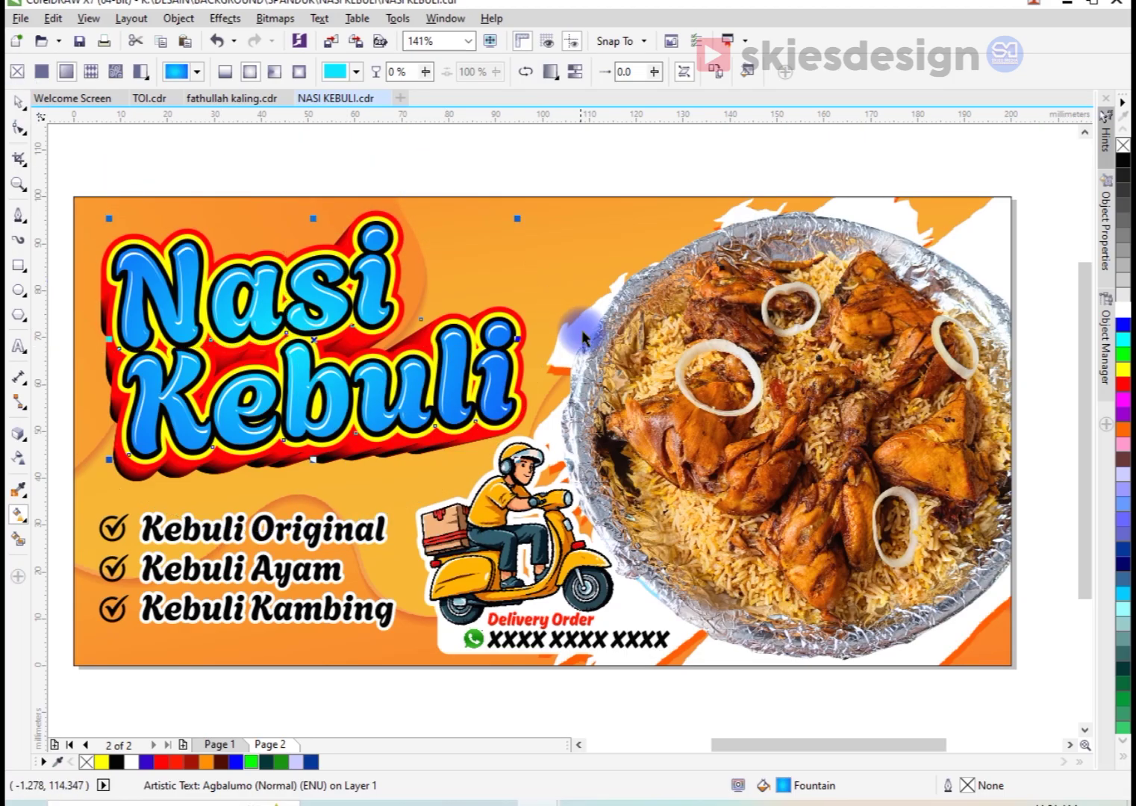
# Enlarge the Nasi Kebuli title to about 94 × 59 mm and group all of its parts
pyautogui.scroll(-2, 299, 236)
pyautogui.click(299, 236)
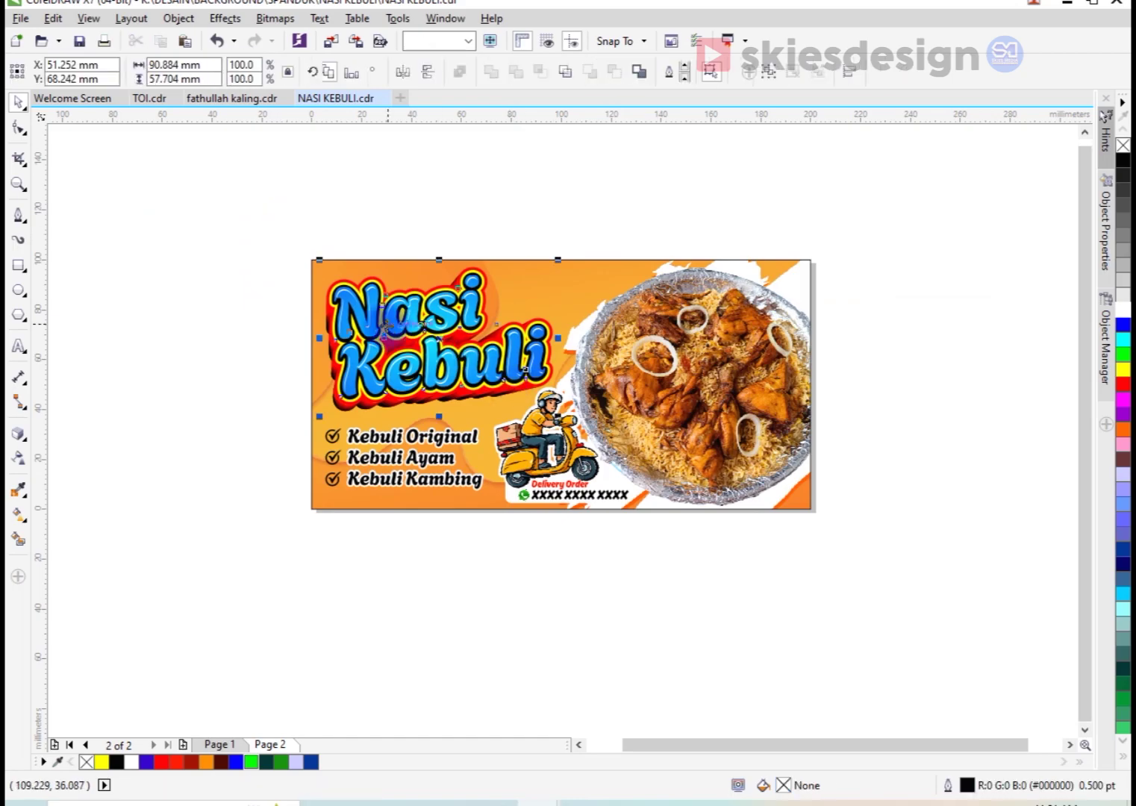
pyautogui.scroll(2, 308, 460)
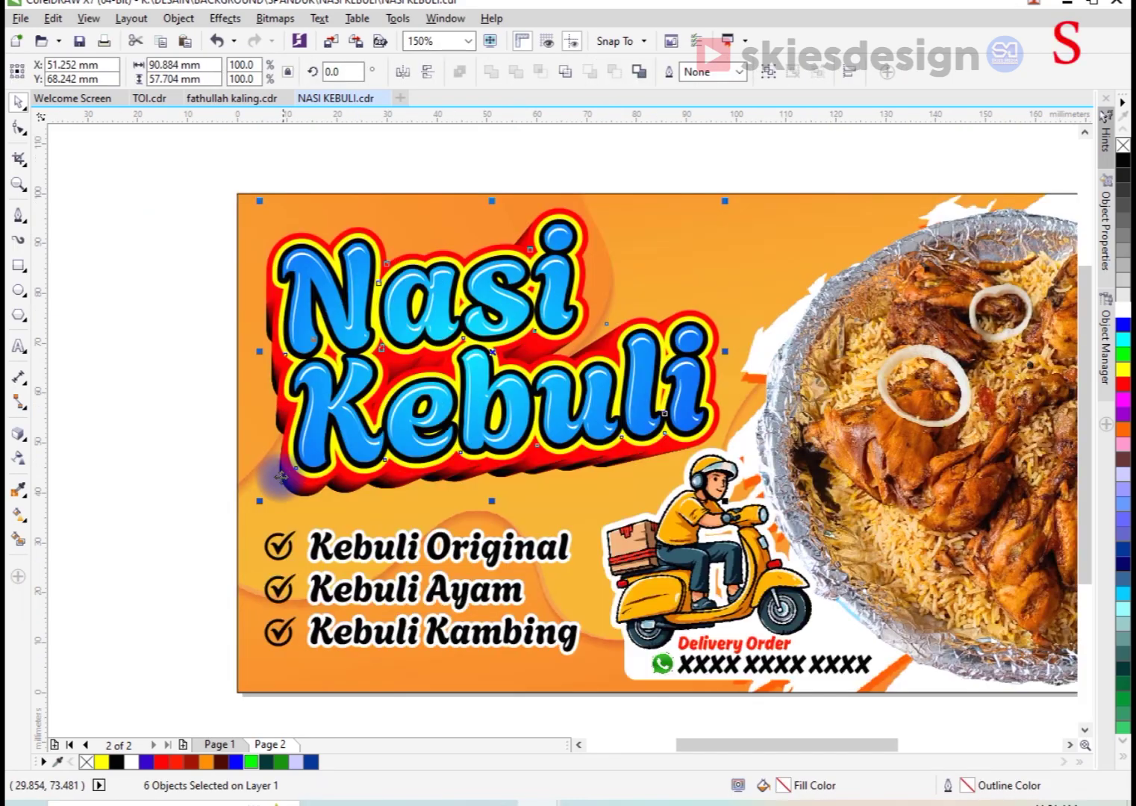
pyautogui.moveTo(254, 489); pyautogui.dragTo(246, 509)
pyautogui.hotkey('ctrl', 'g')
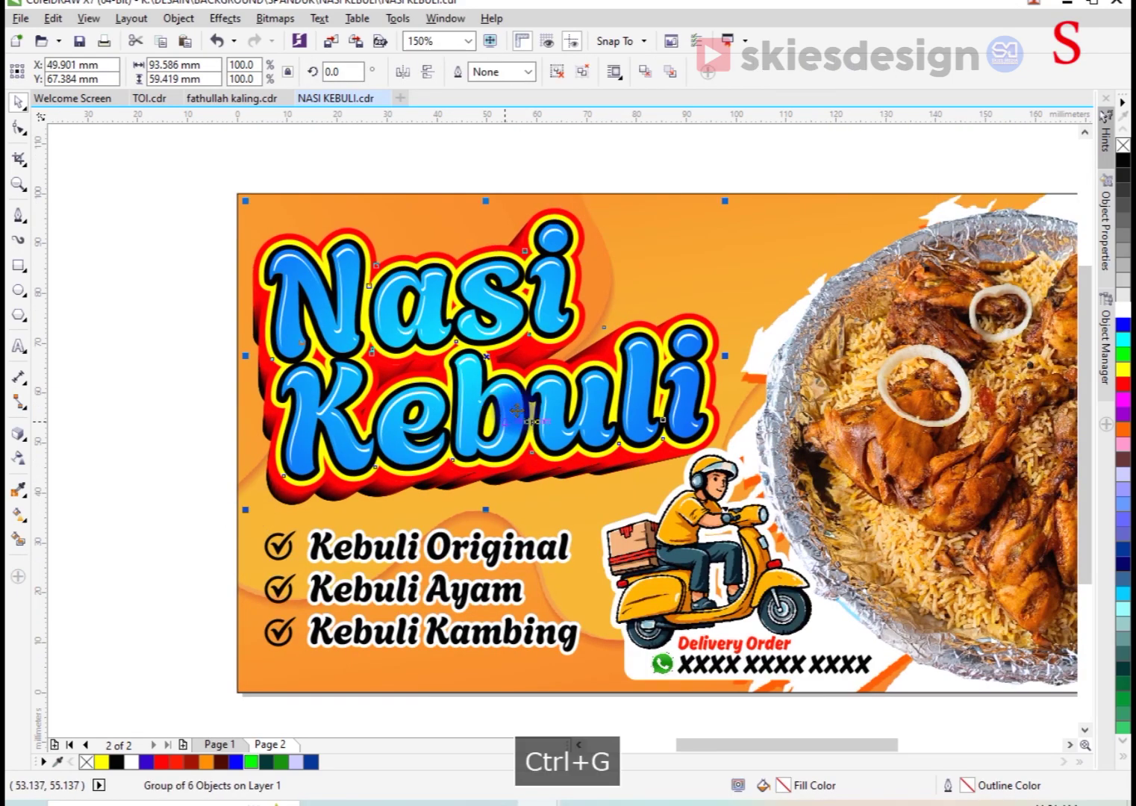
pyautogui.click(609, 167)
pyautogui.click(657, 612)
pyautogui.moveTo(595, 442); pyautogui.dragTo(623, 459)
pyautogui.scroll(-1, 642, 523)
pyautogui.scroll(1, 684, 601)
pyautogui.hotkey('ctrl', 'z')
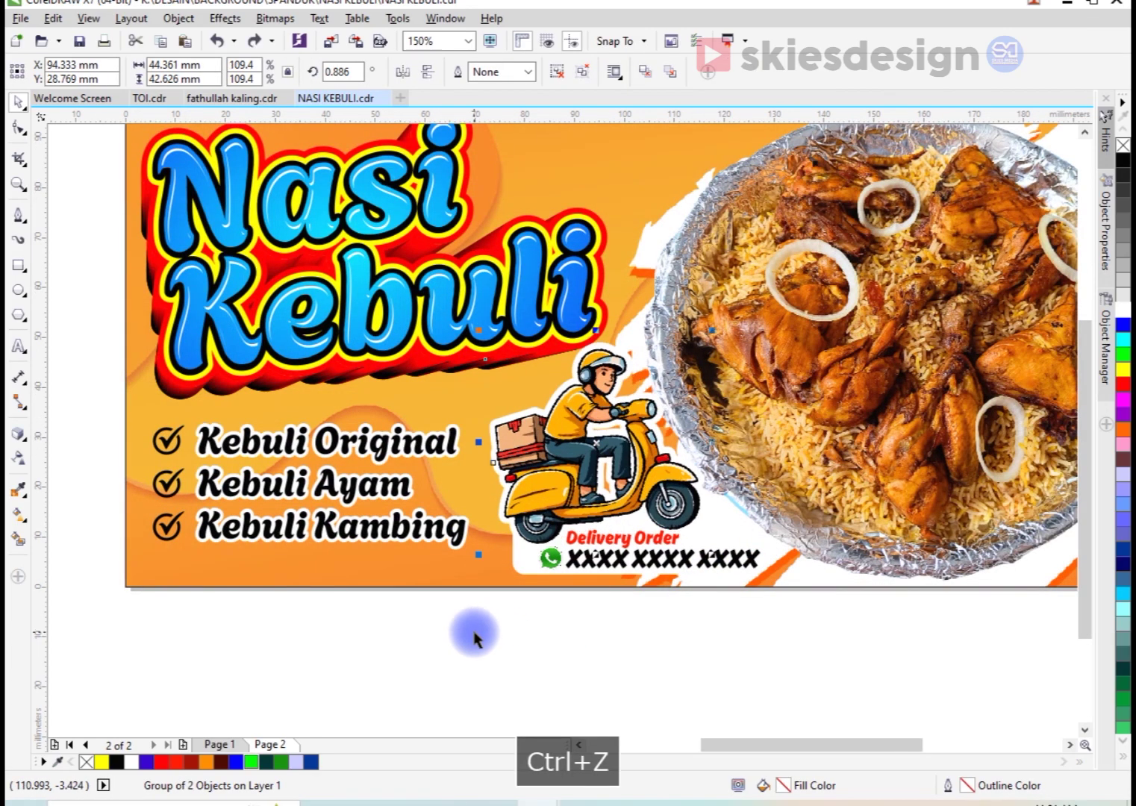
# Scale the delivery block with rider and phone line down to about 50 × 43 mm and group its parts
pyautogui.moveTo(478, 554); pyautogui.dragTo(498, 549)
pyautogui.moveTo(642, 477); pyautogui.dragTo(645, 478)
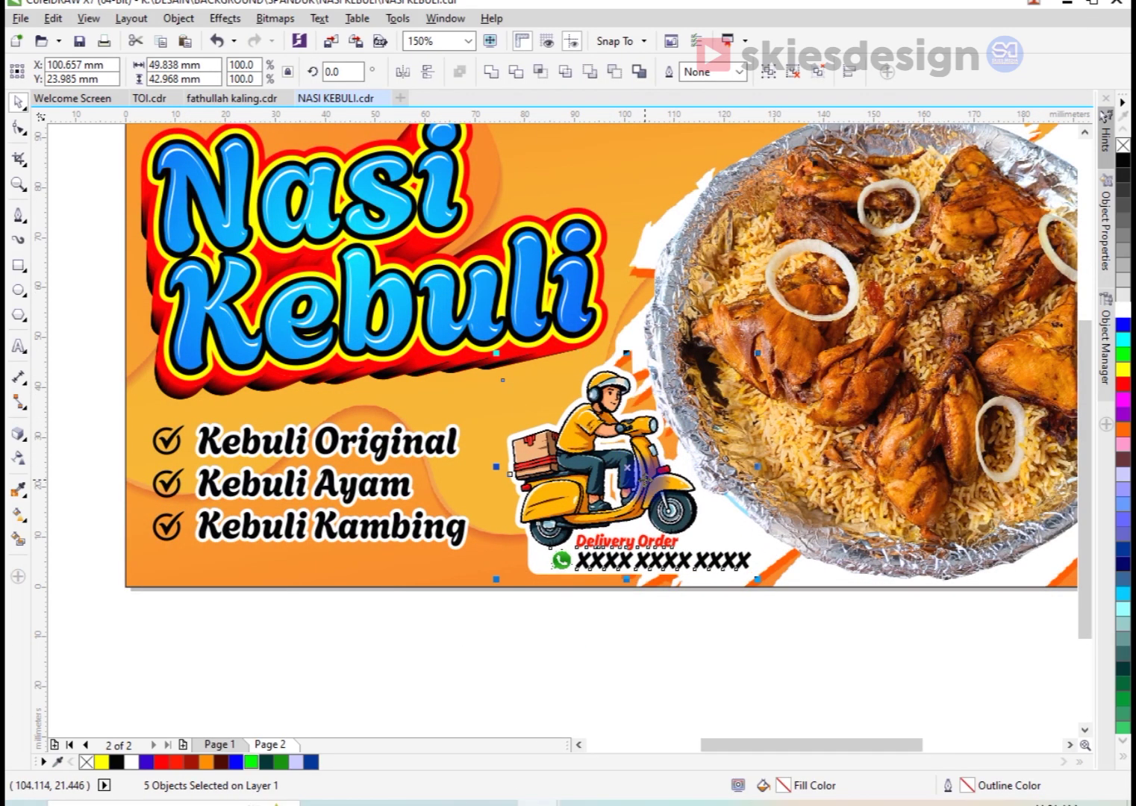
pyautogui.hotkey('ctrl', 'g')
# Group the three menu lines with their checkmarks and enlarge them slightly to about 67 × 26 mm
pyautogui.moveTo(120, 618); pyautogui.dragTo(494, 398)
pyautogui.scroll(-2, 515, 456)
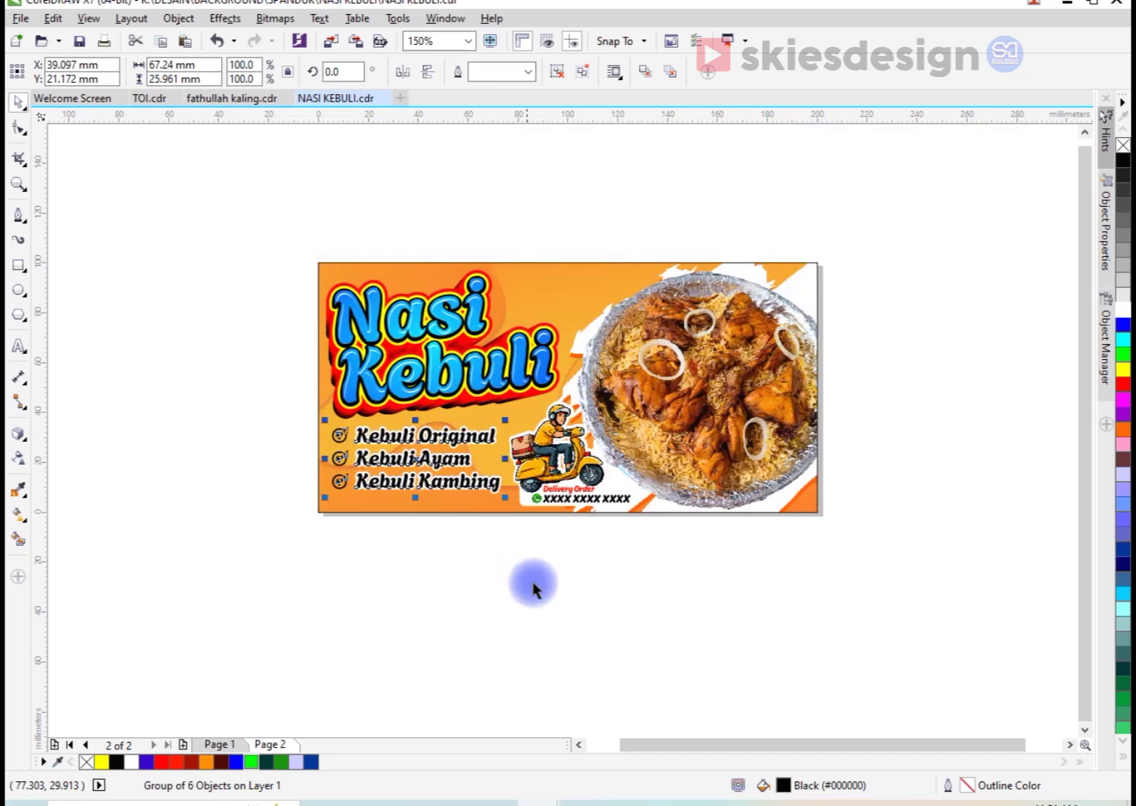
pyautogui.click(533, 590)
# Fit the entire banner in the view and examine the finished layout with nothing selected
pyautogui.moveTo(256, 563); pyautogui.dragTo(815, 238)
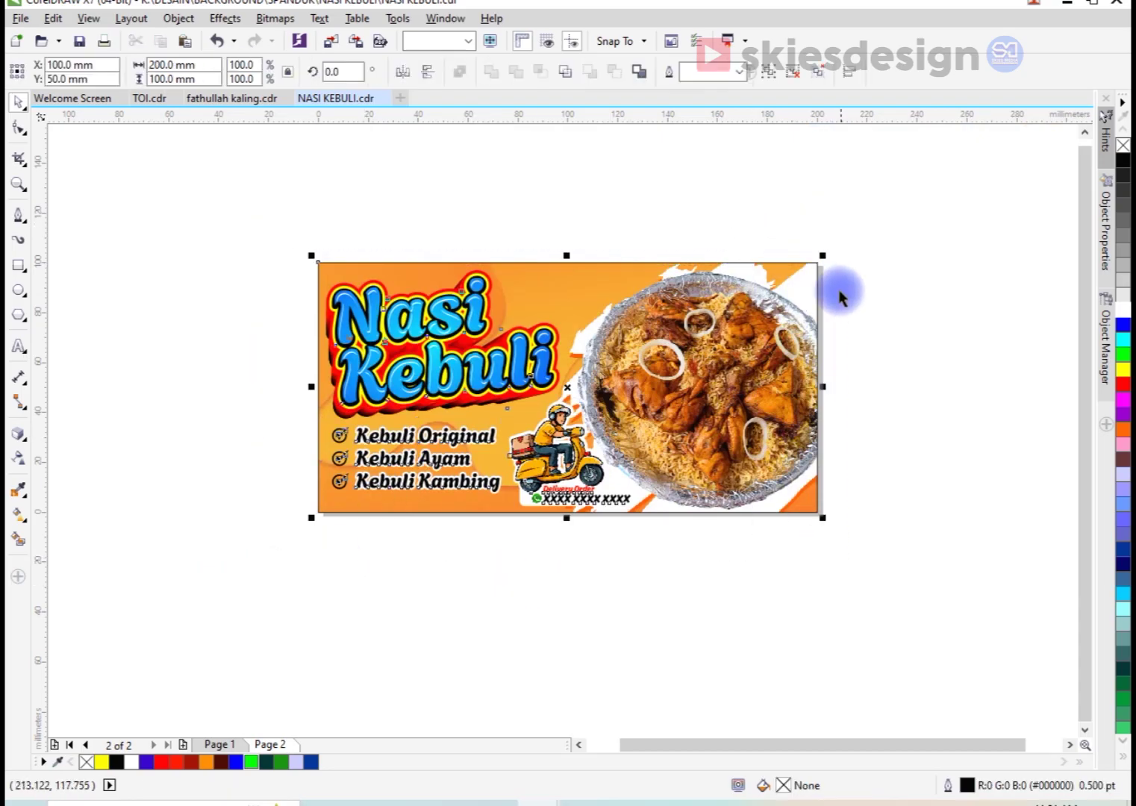
pyautogui.hotkey('shift', 'F2')
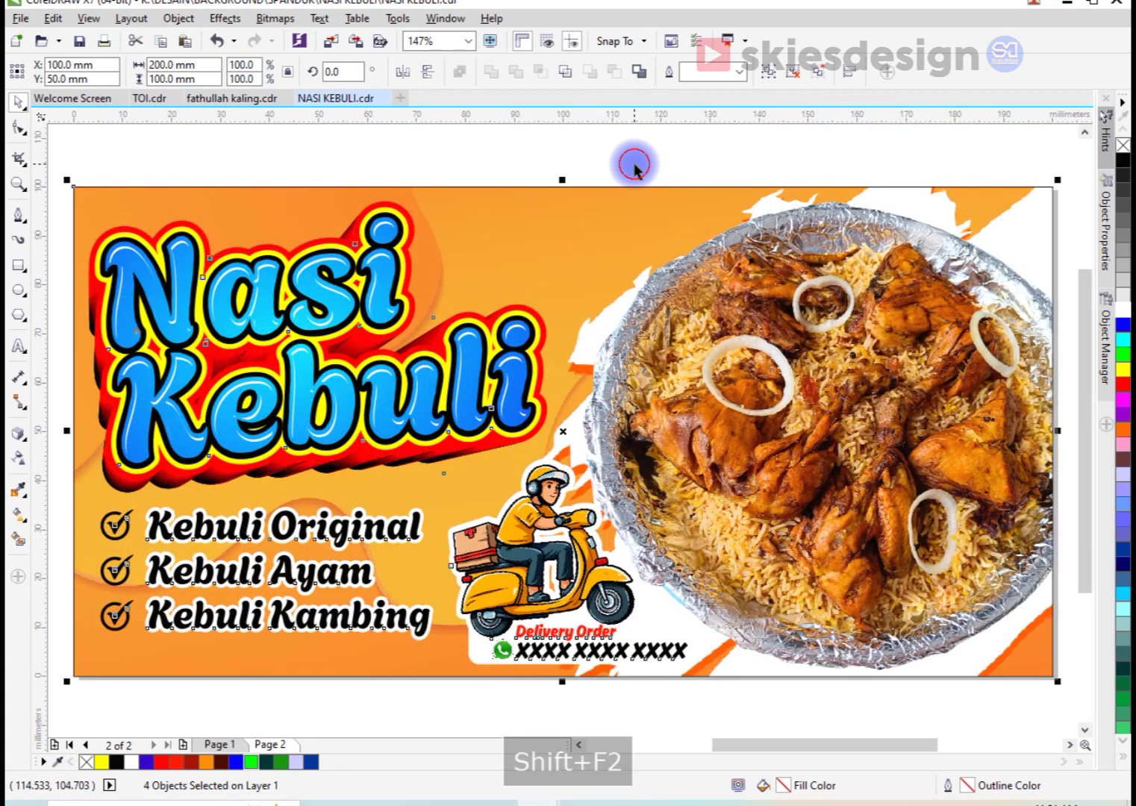
pyautogui.click(634, 165)
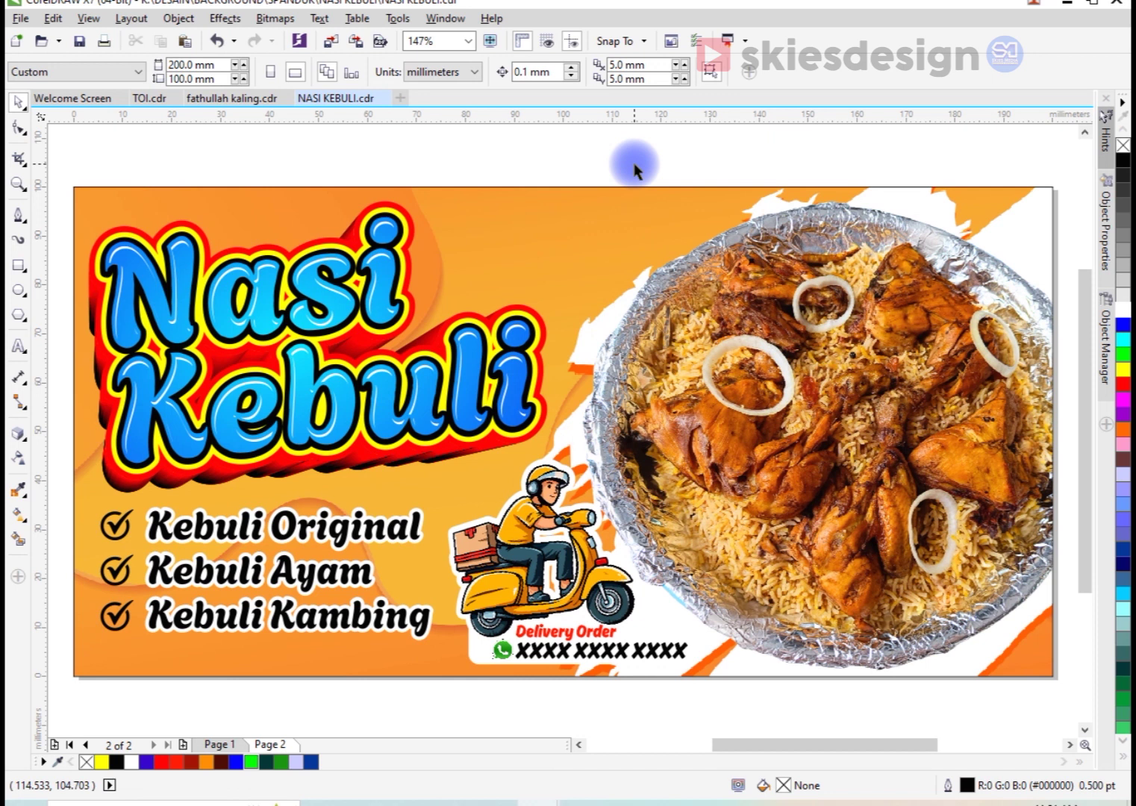